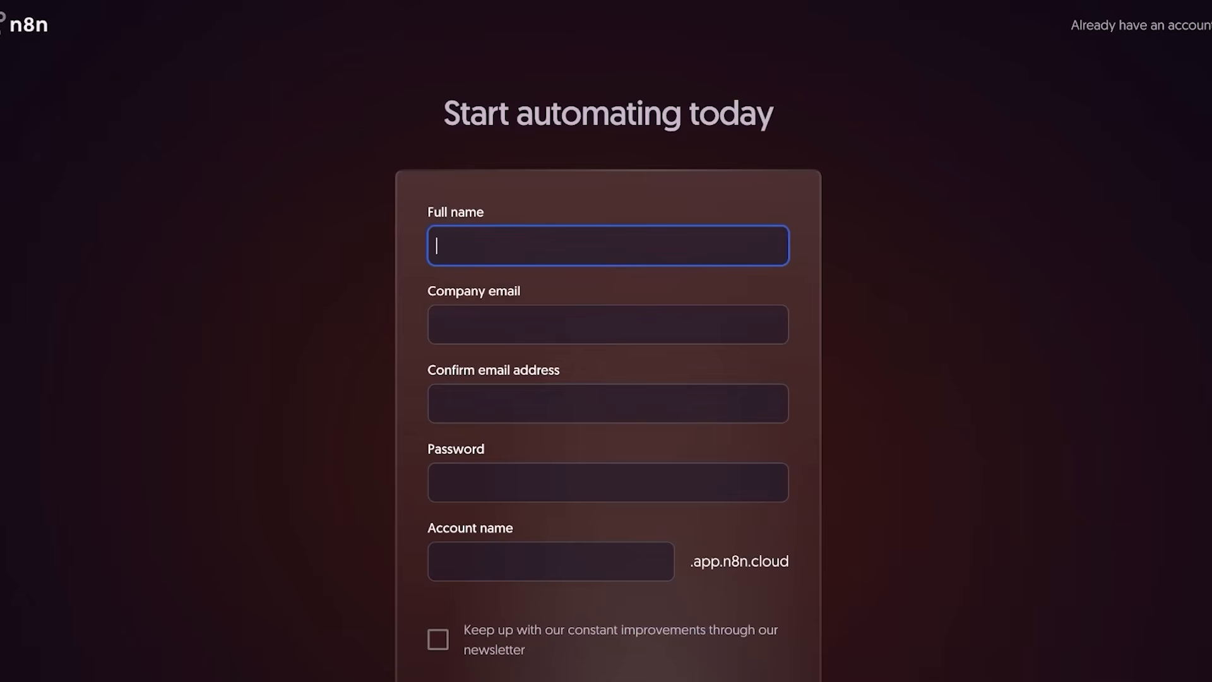
Fill in the sign-up form with the full name, company email twice, a password and the account name.
key(Tab)
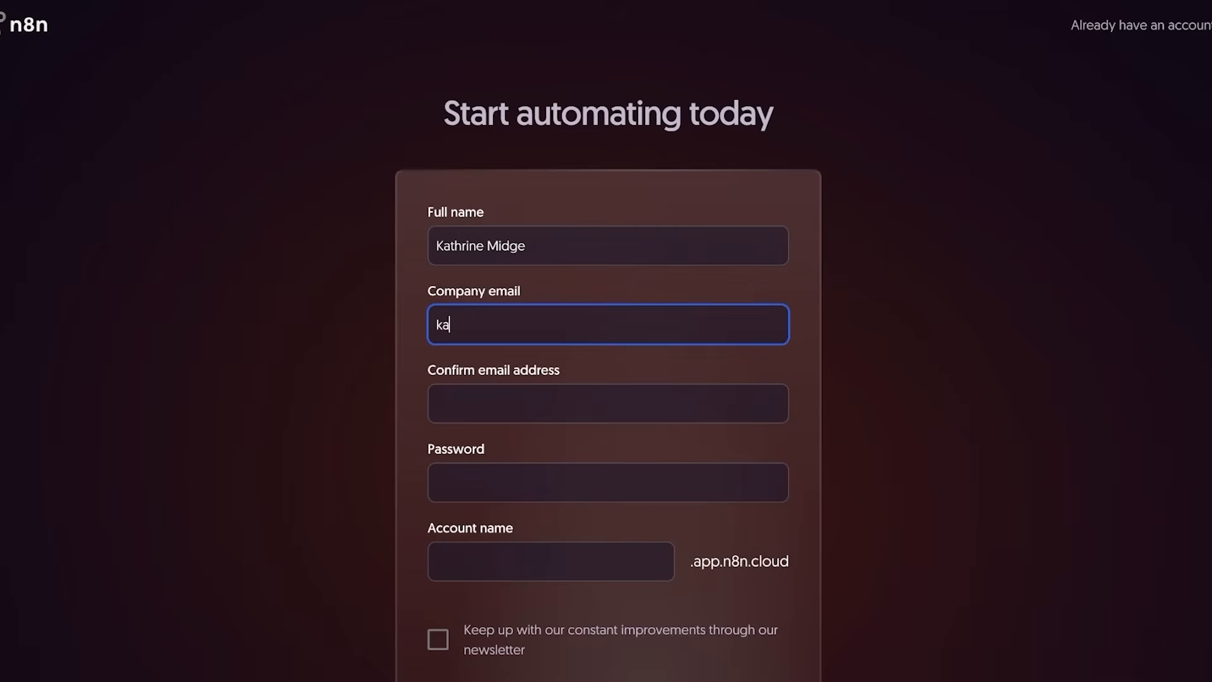
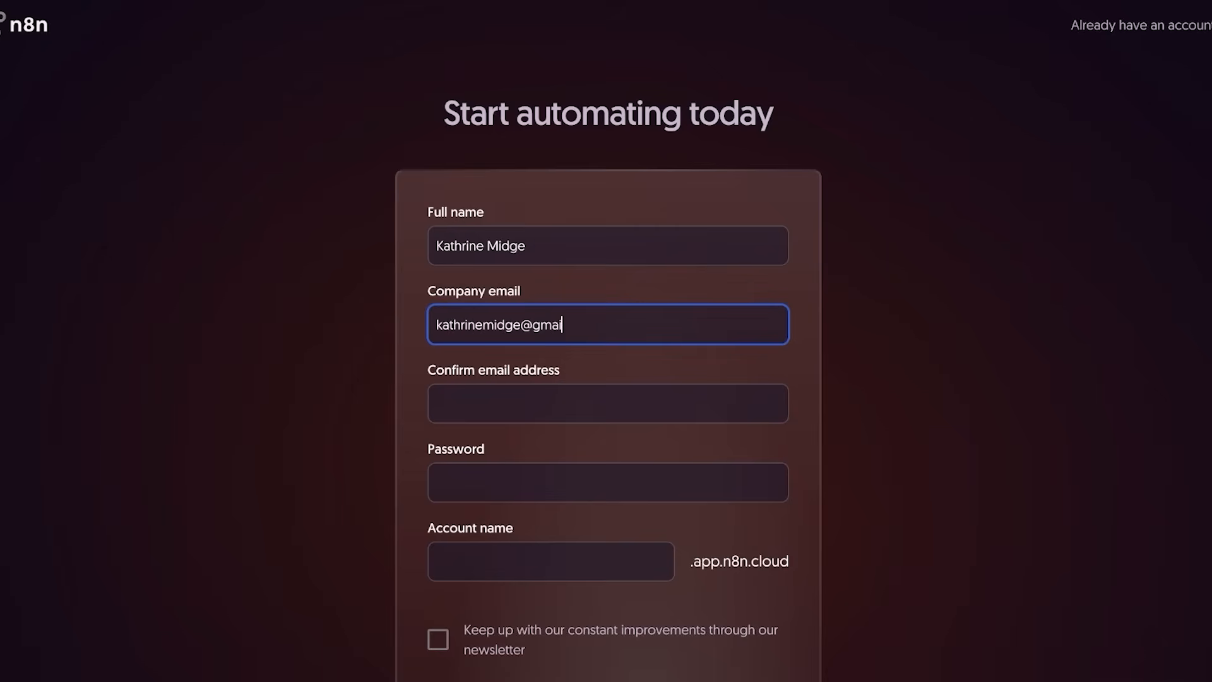
key(Tab)
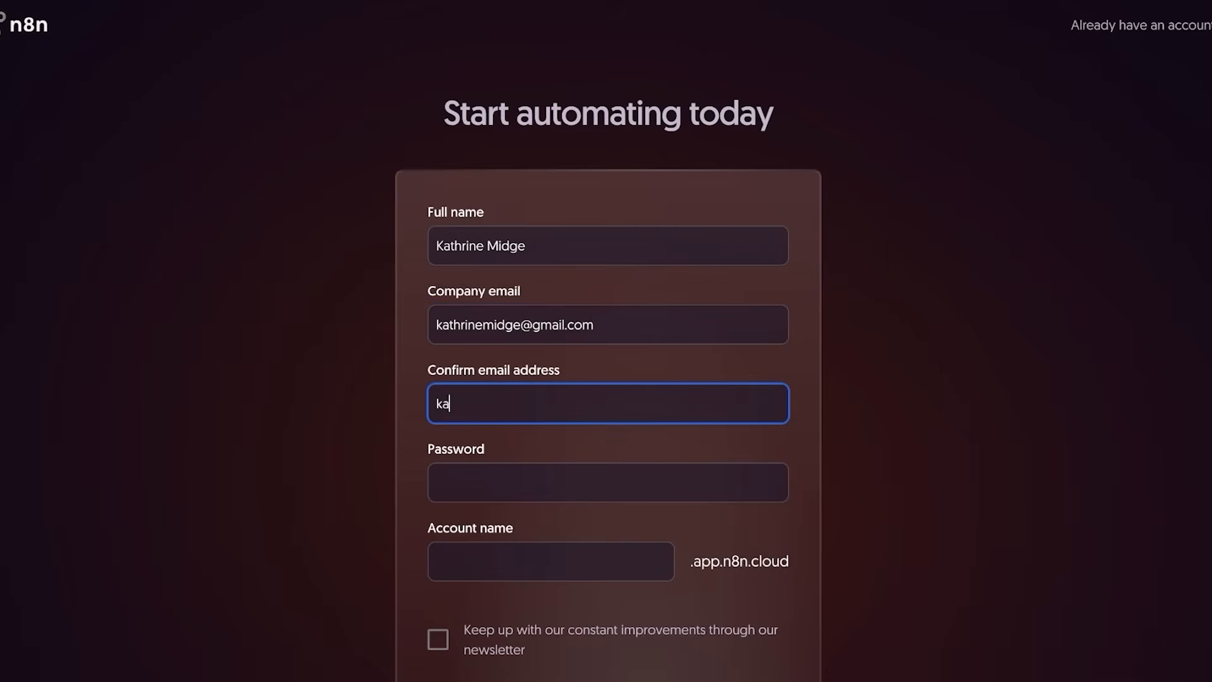
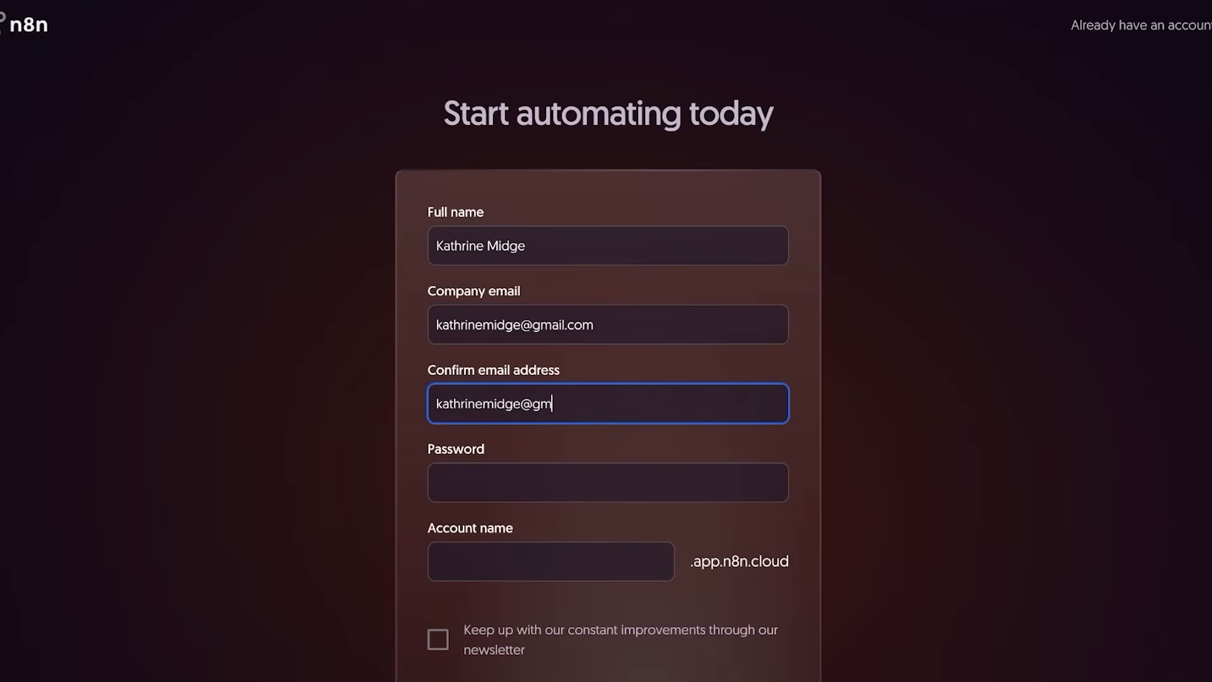
key(Tab)
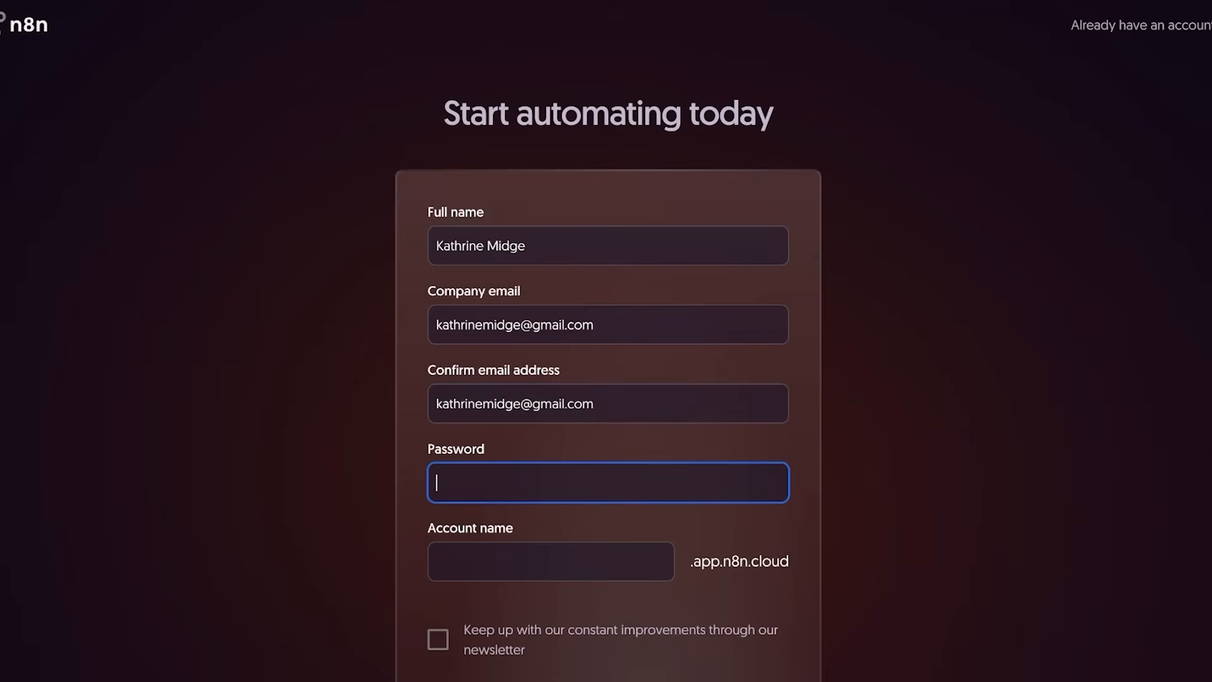
text(•••••••••)
key(Tab)
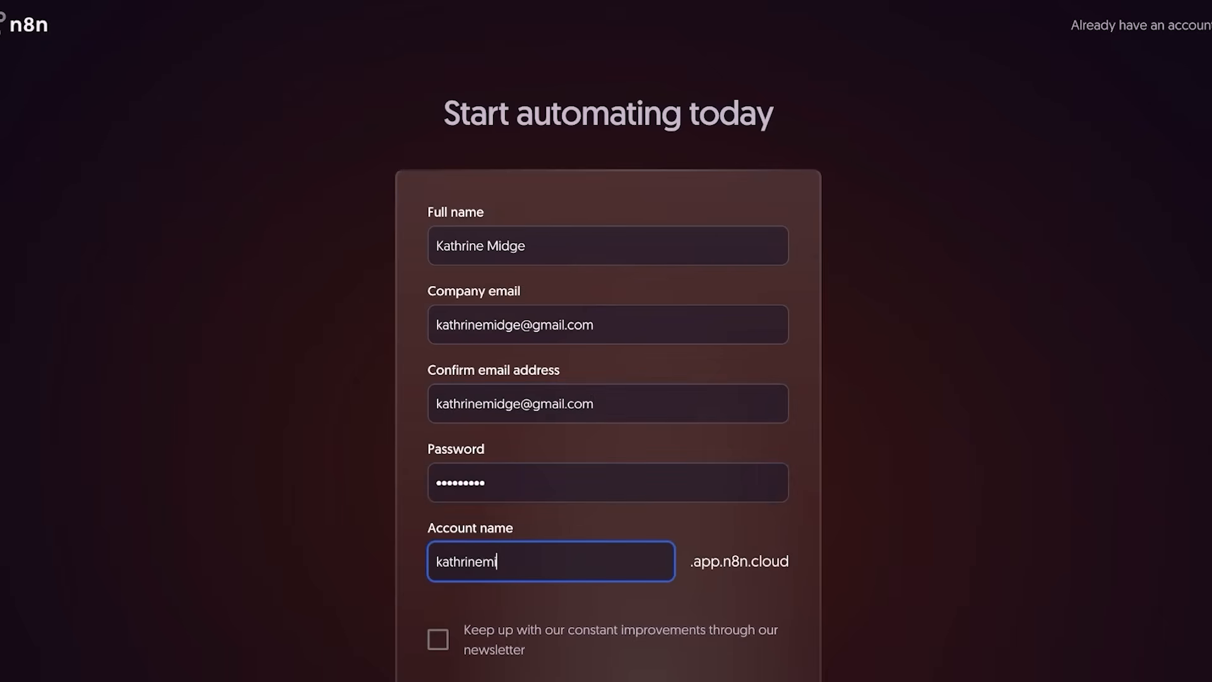
scroll(606, 379, down, 3)
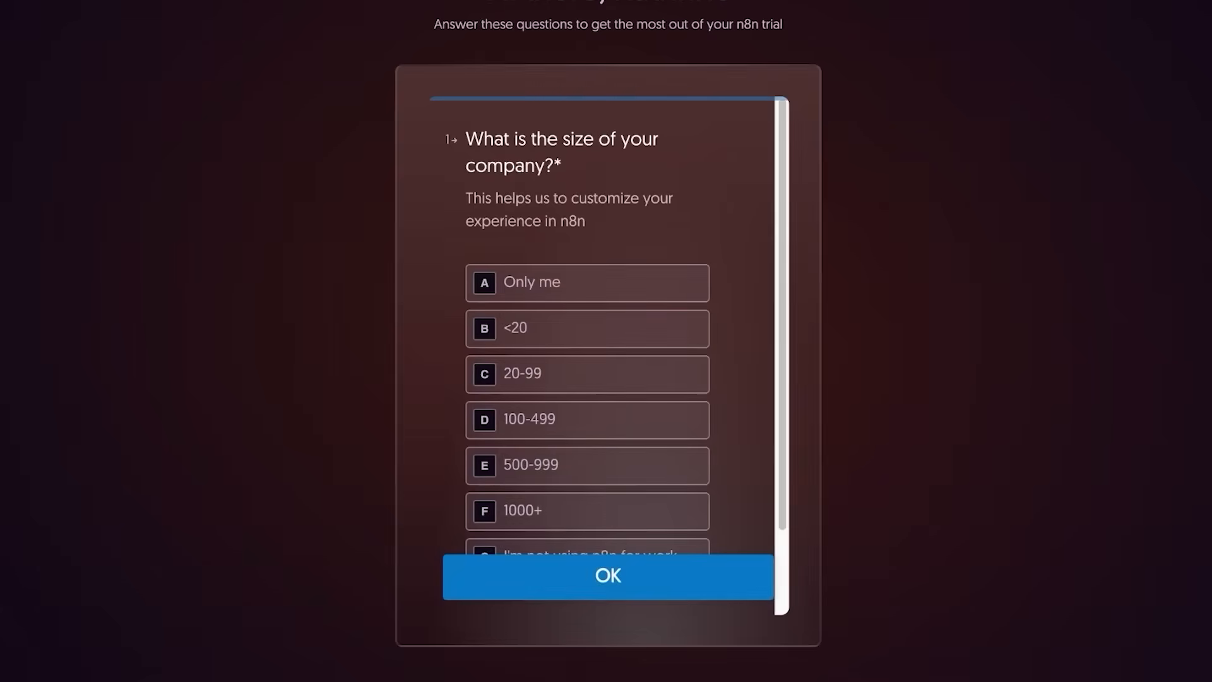
Answer the survey: under 20 staff, Product & Design, first option, comfortable with JavaScript, heard via YouTube.
key(b)
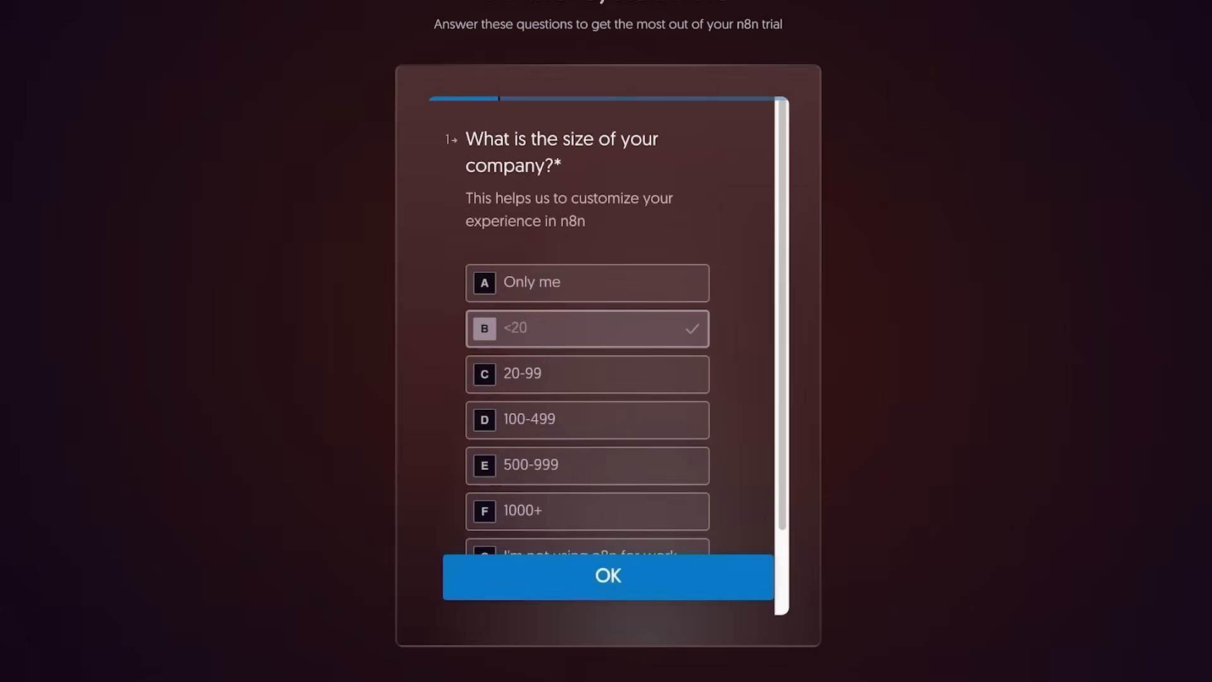
key(d)
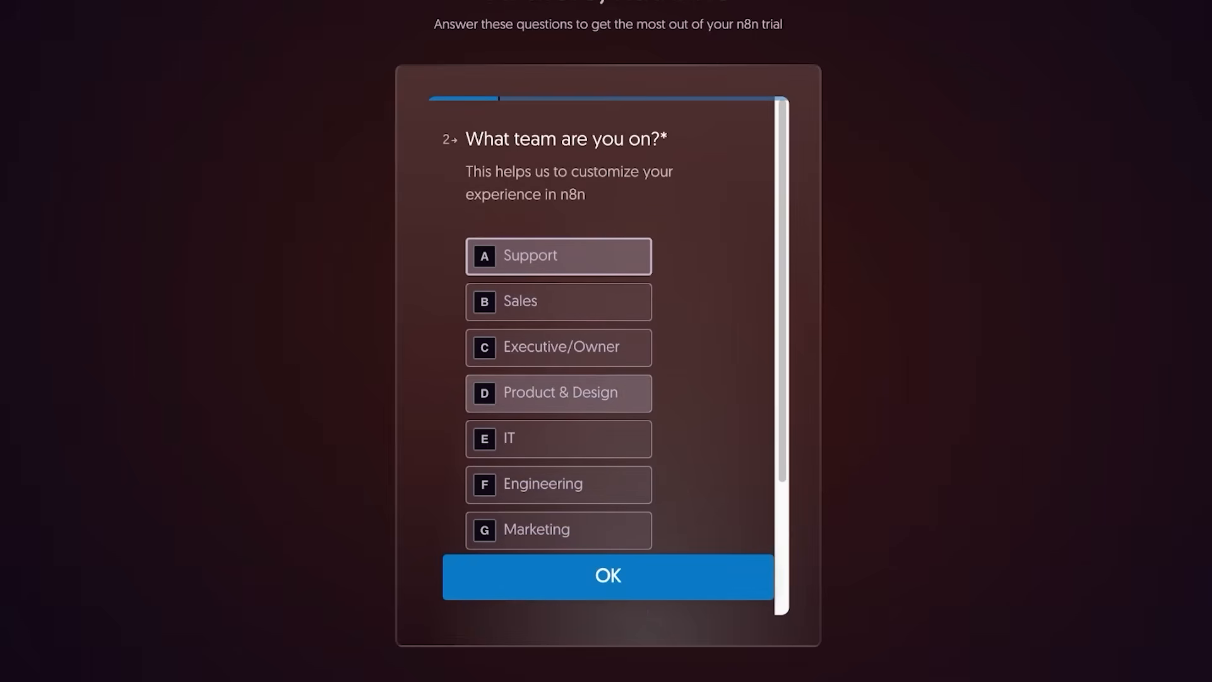
key(a)
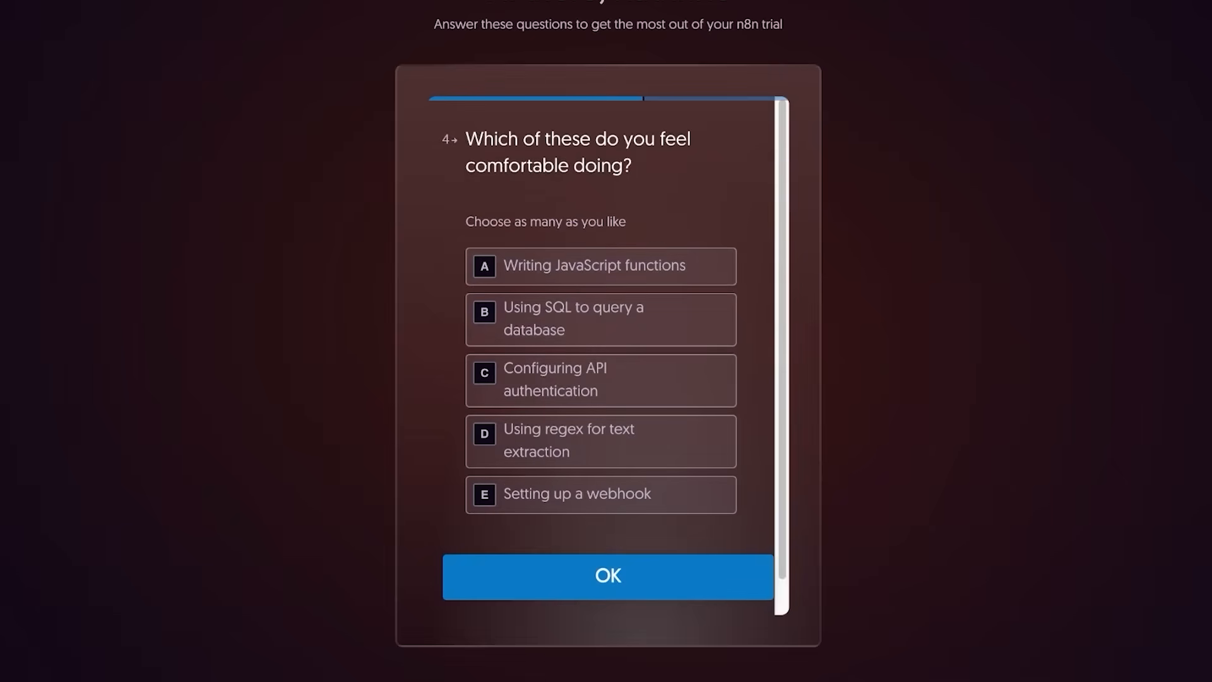
key(a)
key(Return)
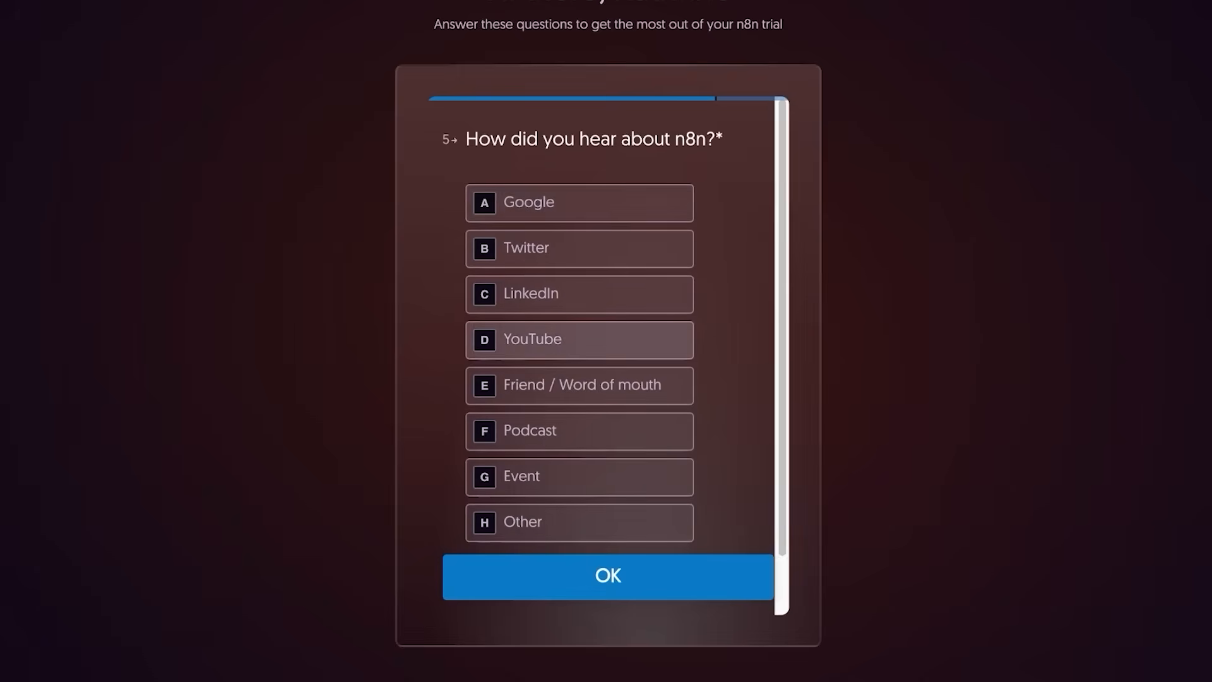
key(d)
key(Return)
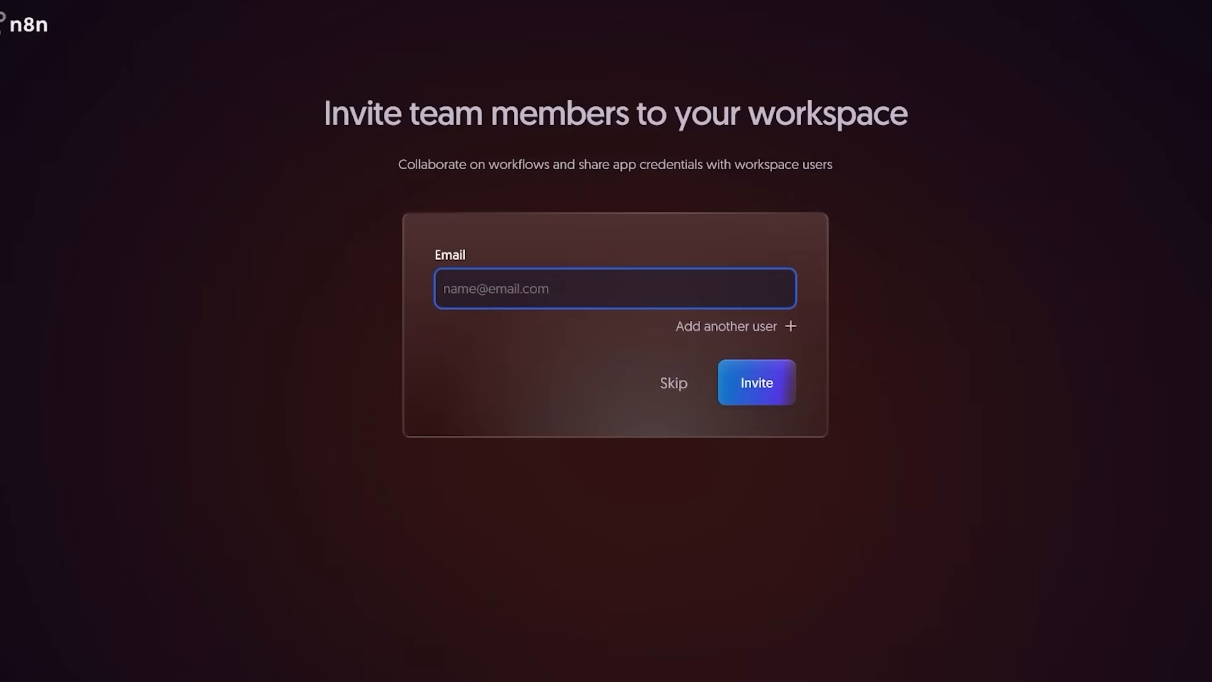
Skip the team-invite page and let the workspace load to its Overview.
click(674, 383)
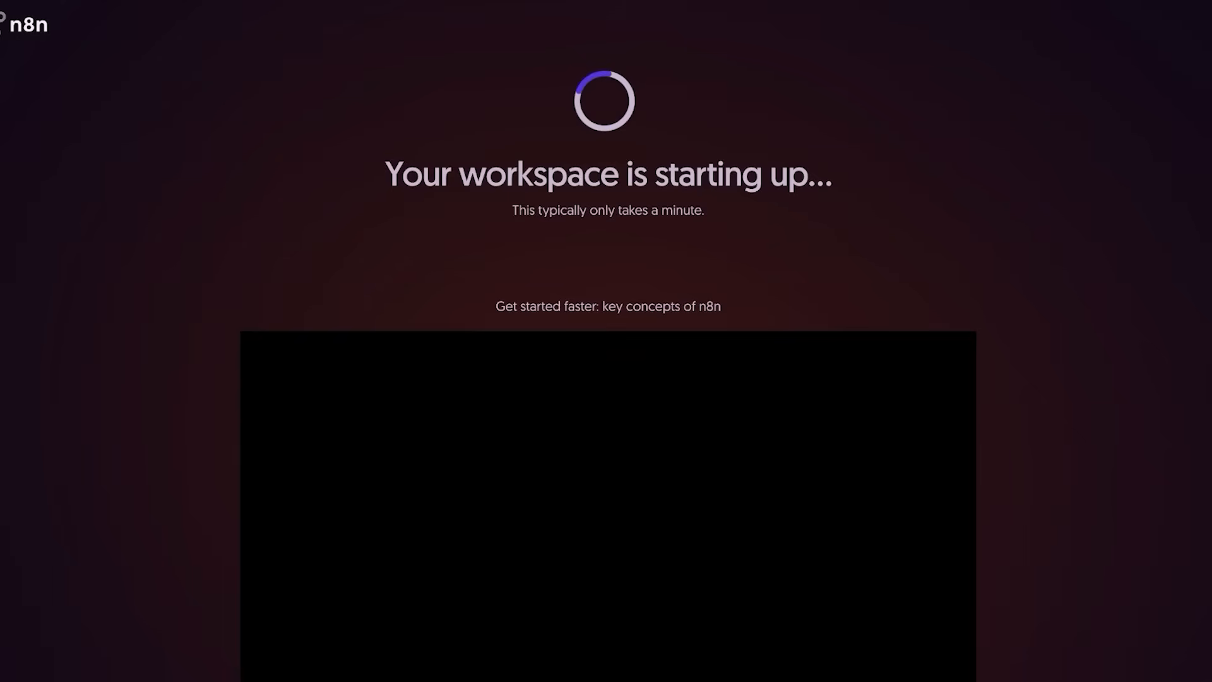
scroll(608, 442, down, 1)
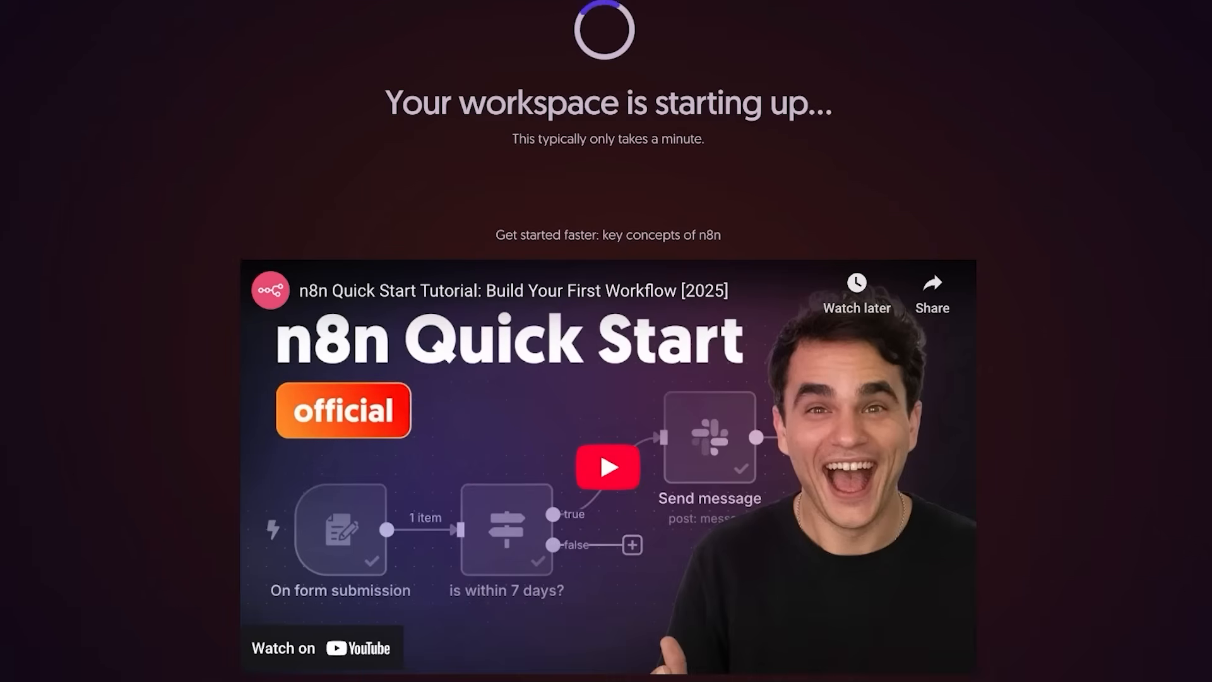
scroll(608, 442, up, 1)
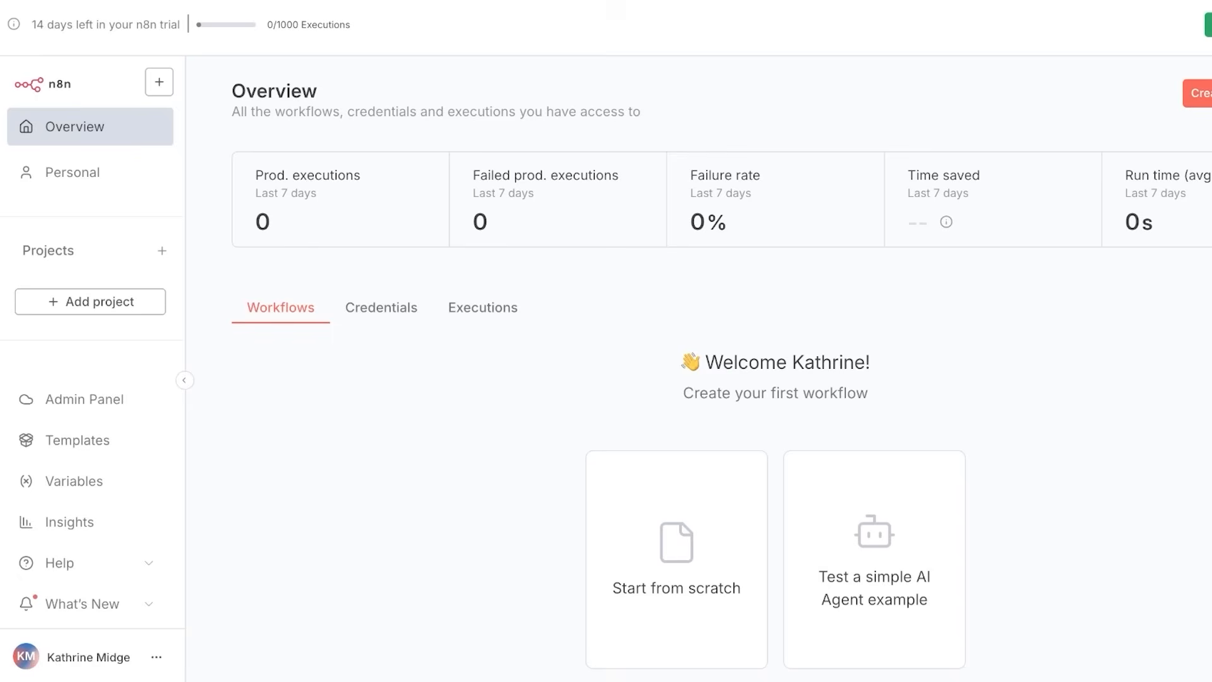
Add a new project from the Personal workspace, entering 'Project 1' as its name.
click(73, 173)
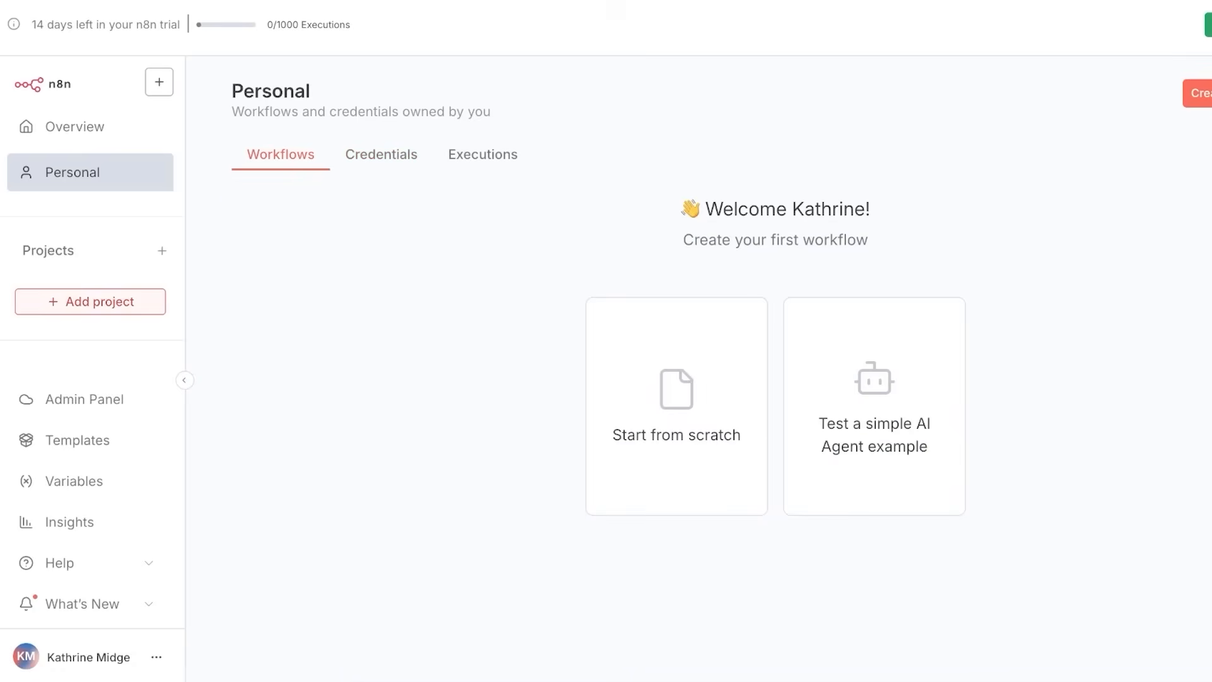
click(90, 301)
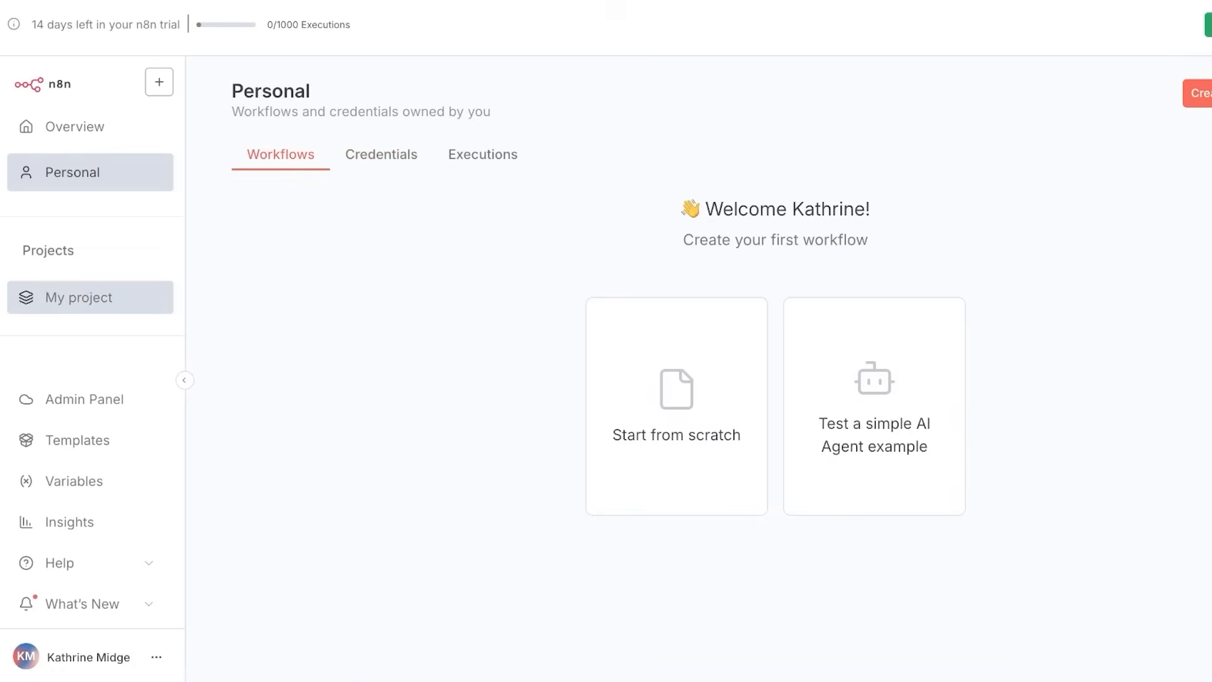
key(BackSpace)
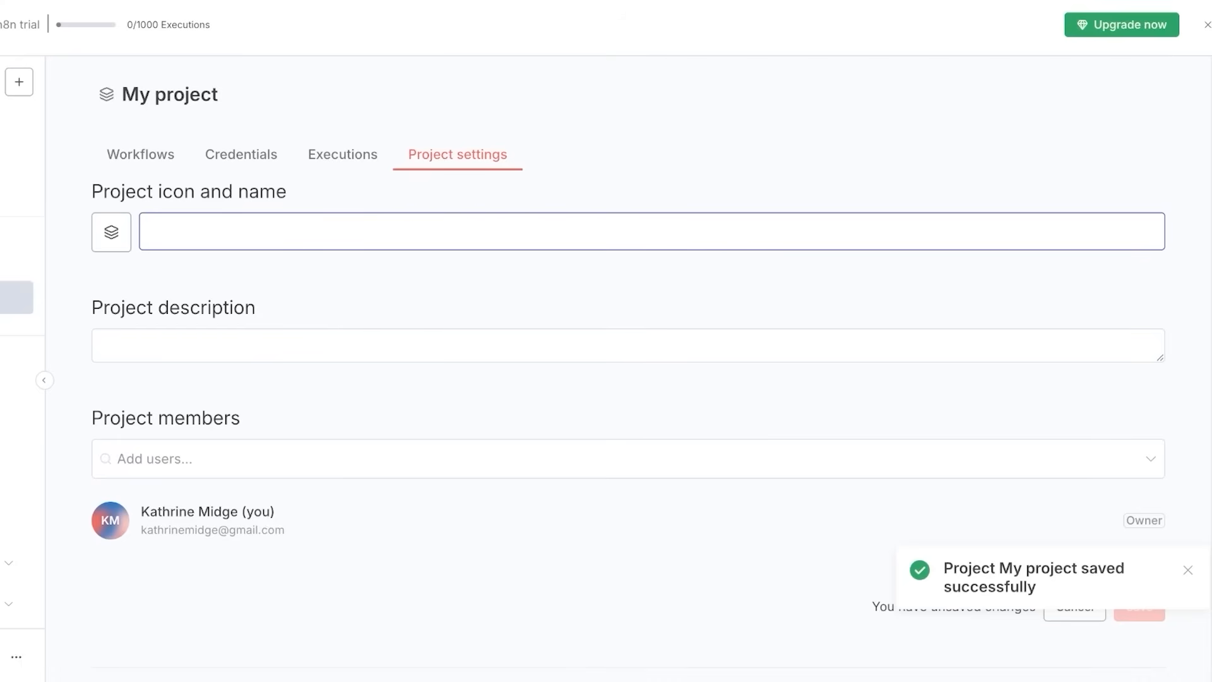
text(Project 1)
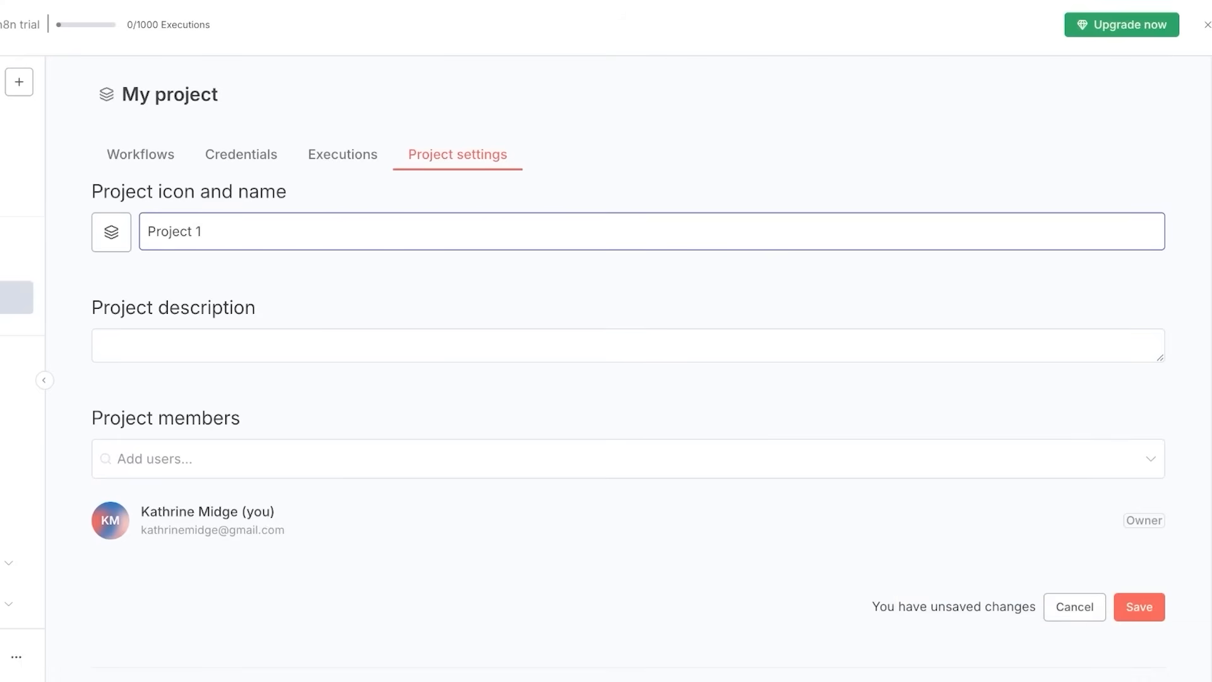
click(105, 346)
scroll(606, 341, down, 3)
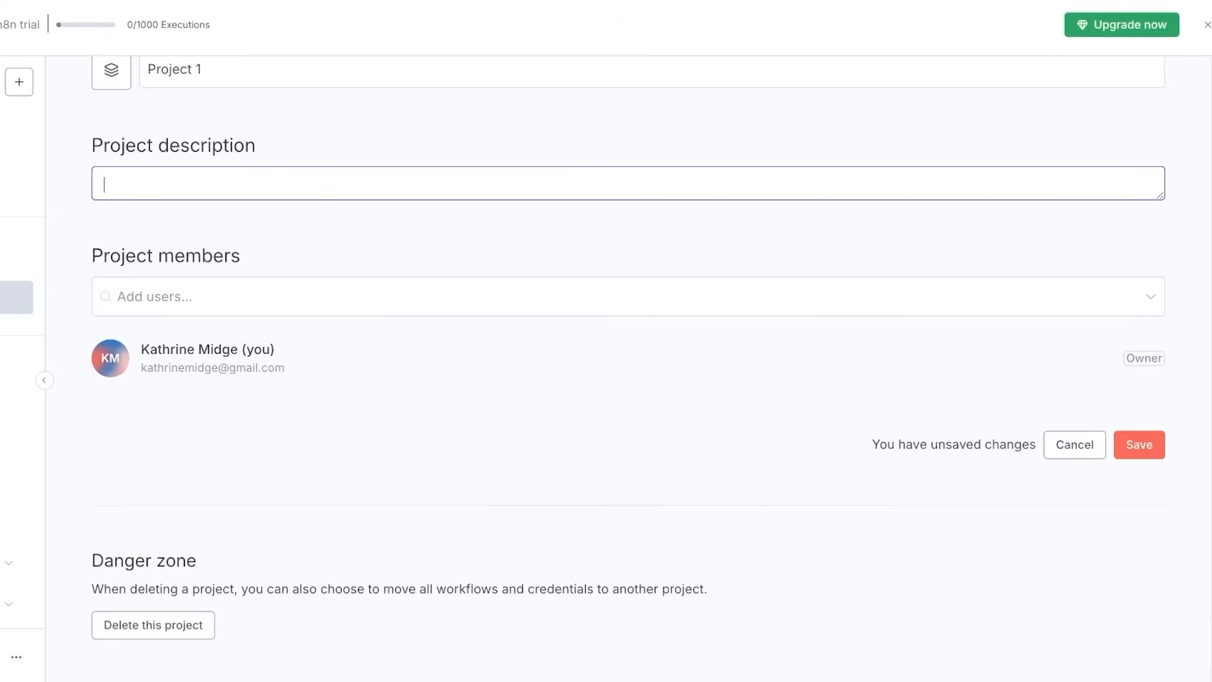
scroll(606, 341, up, 3)
scroll(607, 341, down, 3)
scroll(606, 341, up, 3)
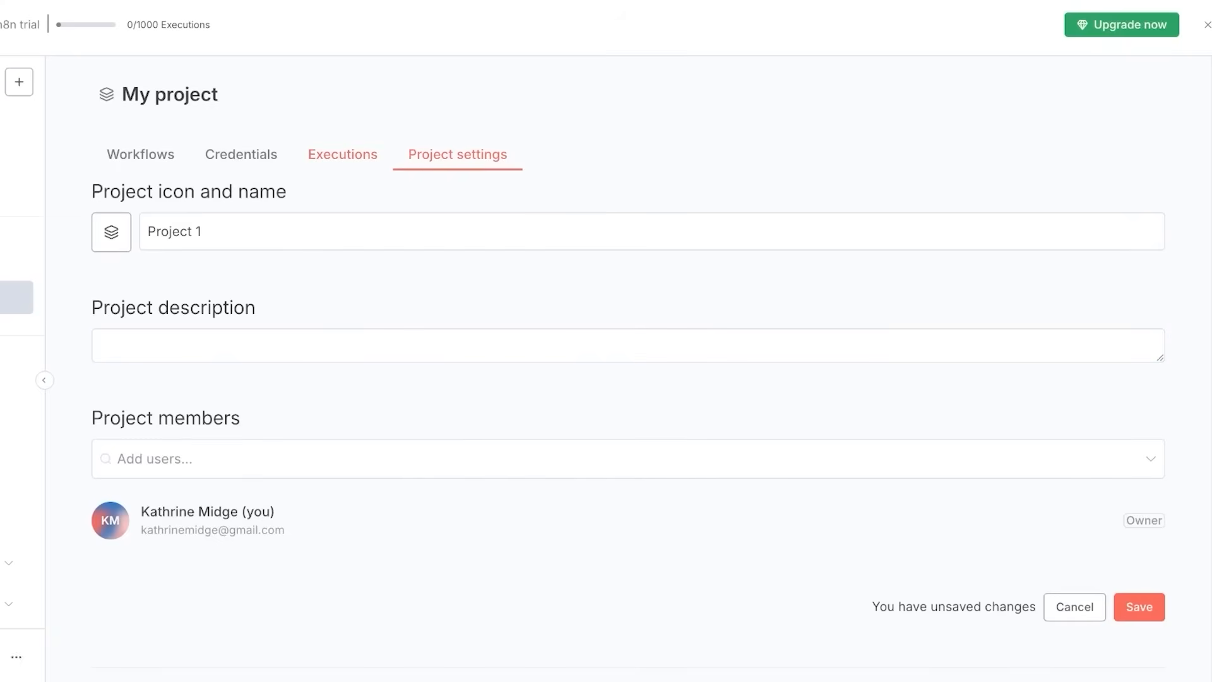
Replace the project name with 'Project 1' in Project settings and save it.
click(343, 155)
click(458, 154)
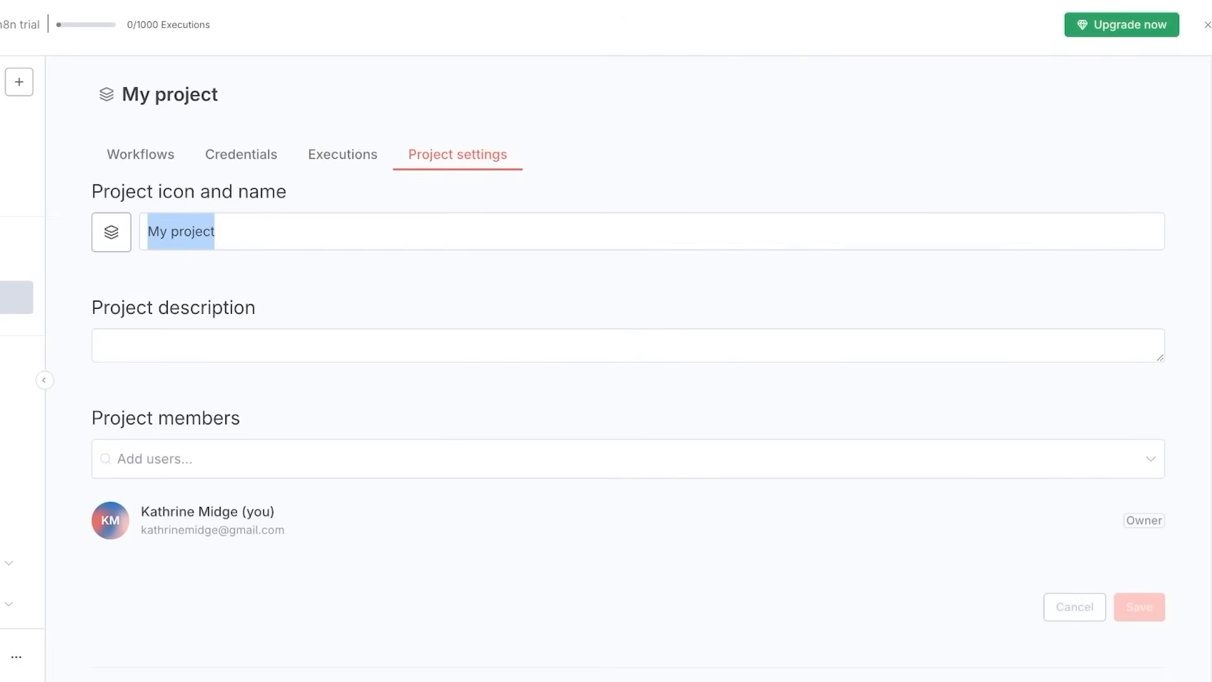
click(214, 231)
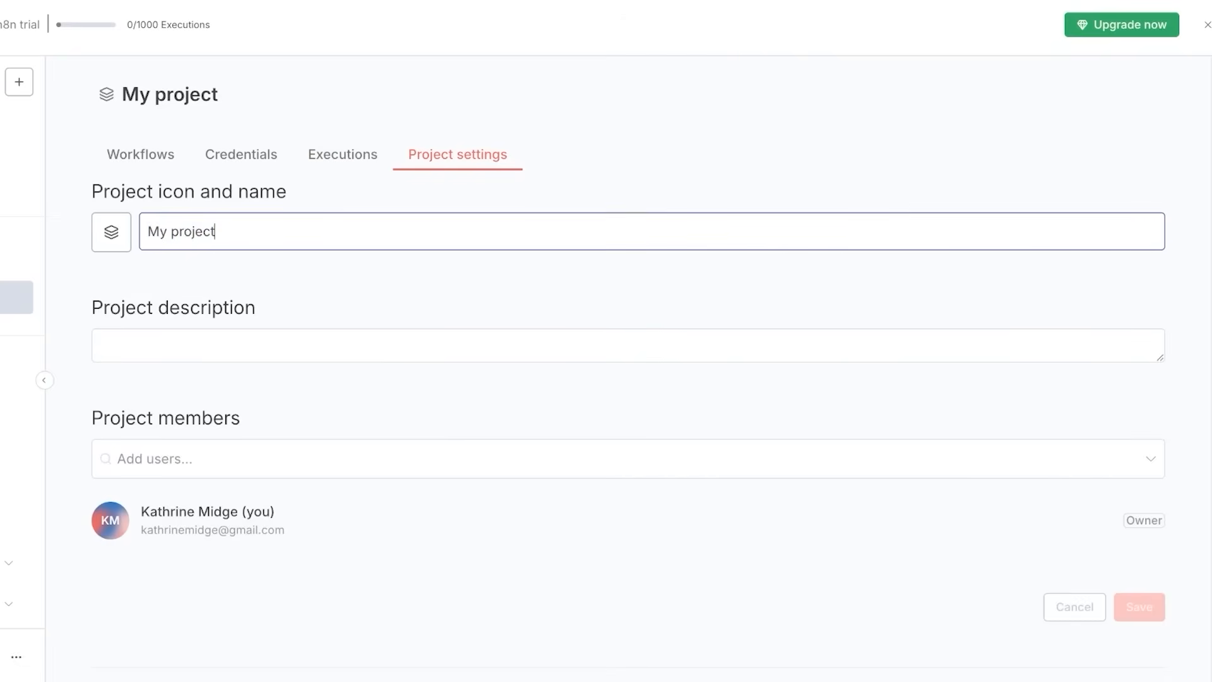
key(ctrl+a)
text(Project 1)
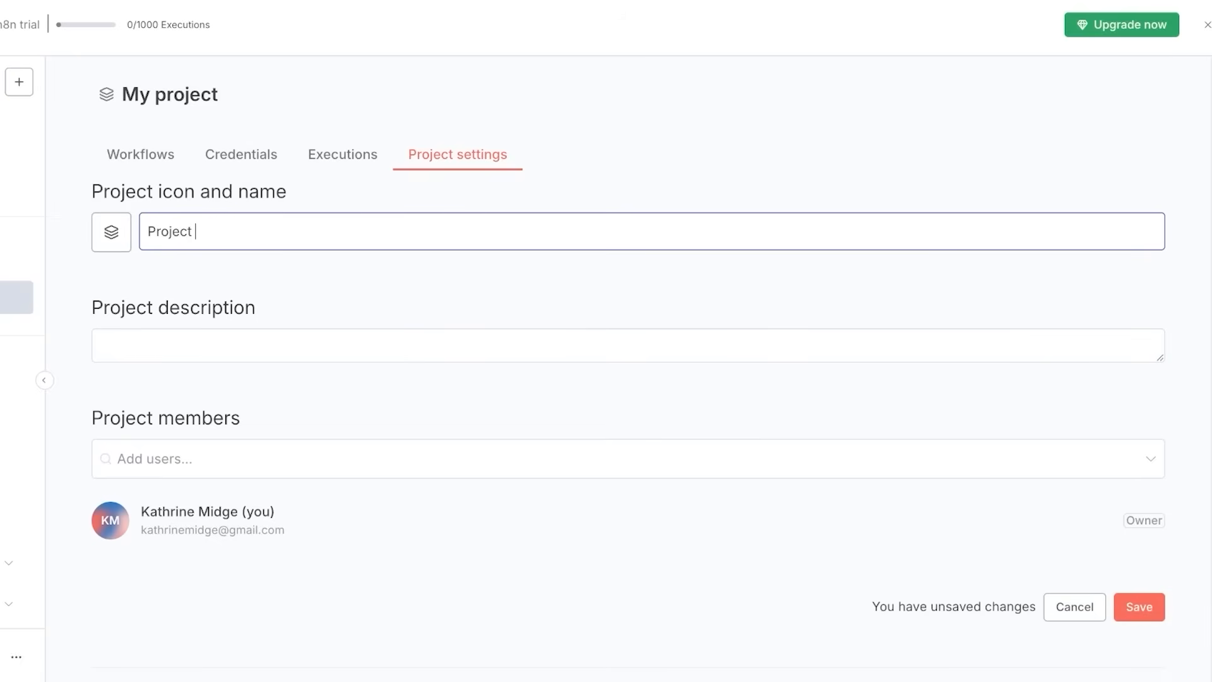
key(Return)
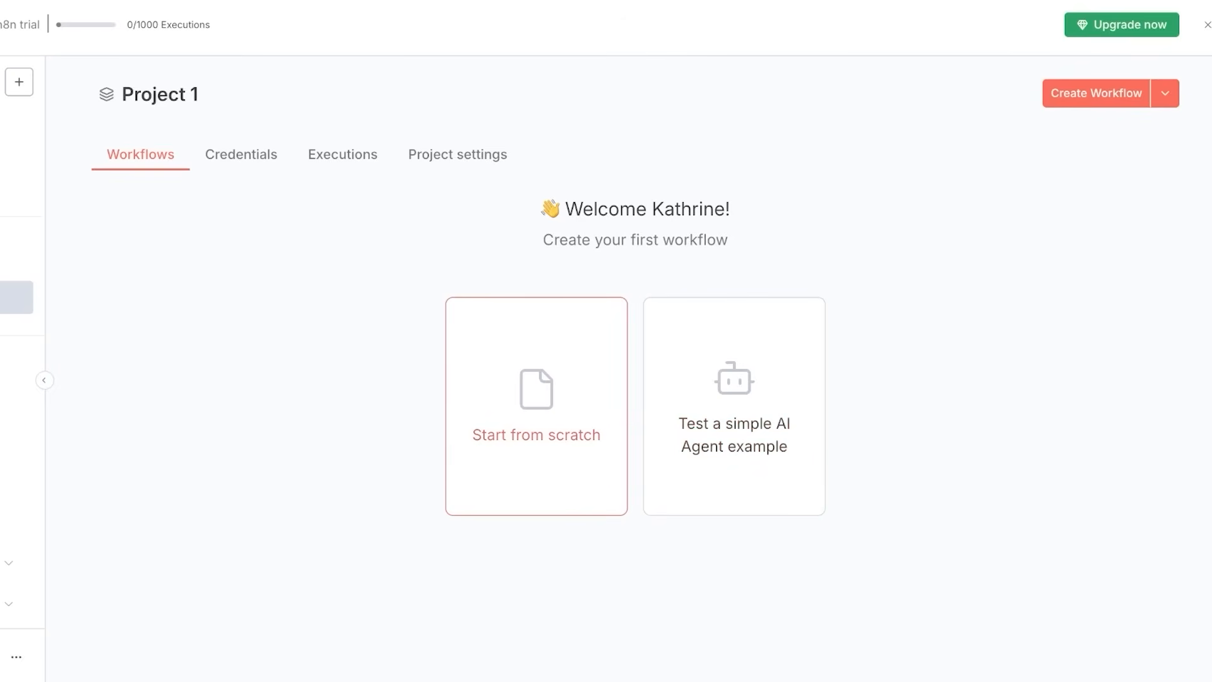
Start a blank workflow and add a Webhook trigger found by searching 'we'.
click(536, 404)
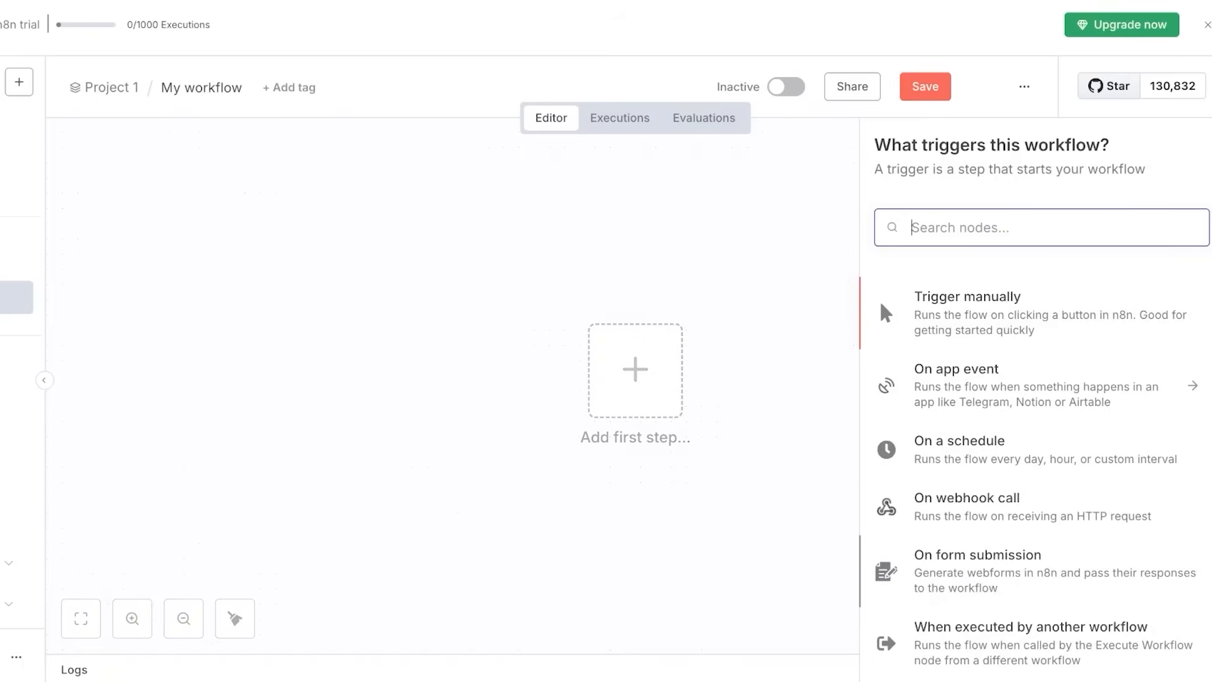
scroll(1036, 514, down, 4)
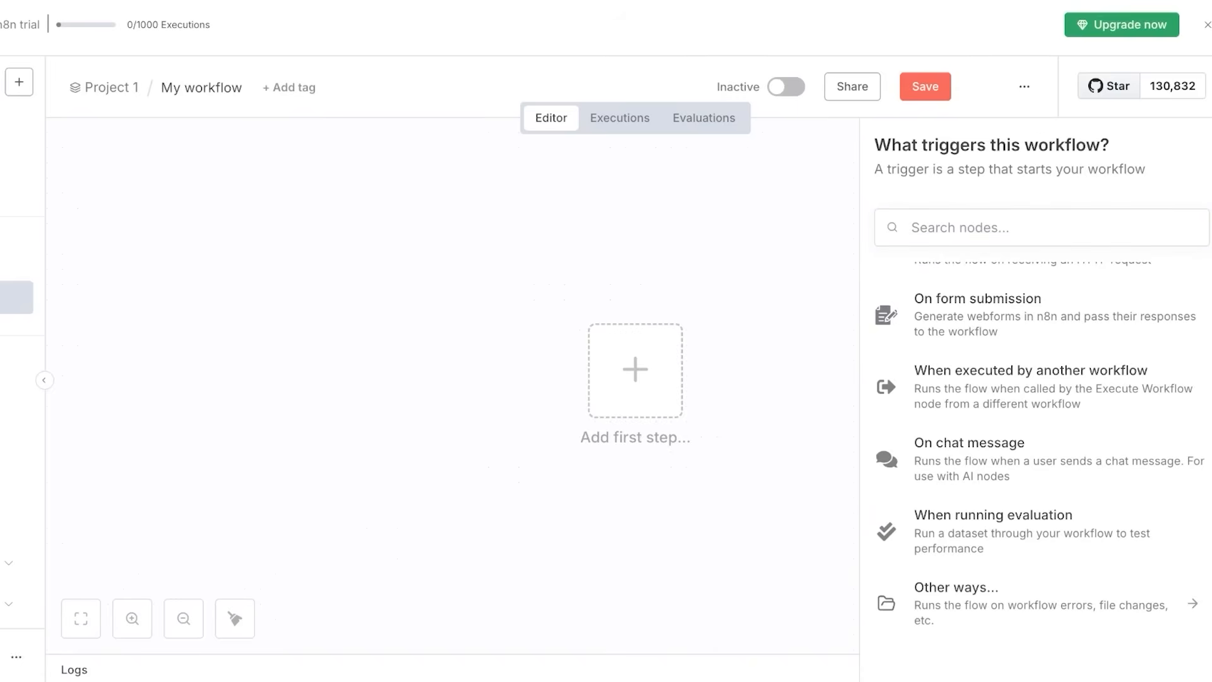
click(1035, 227)
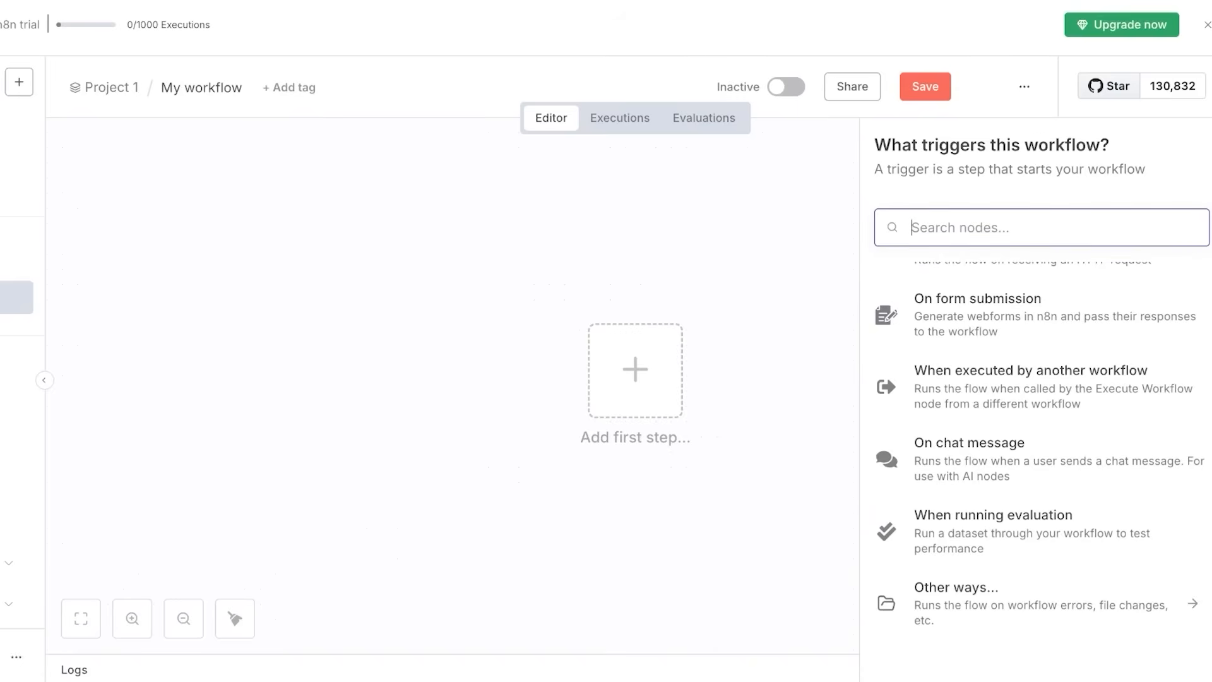
scroll(1036, 505, up, 4)
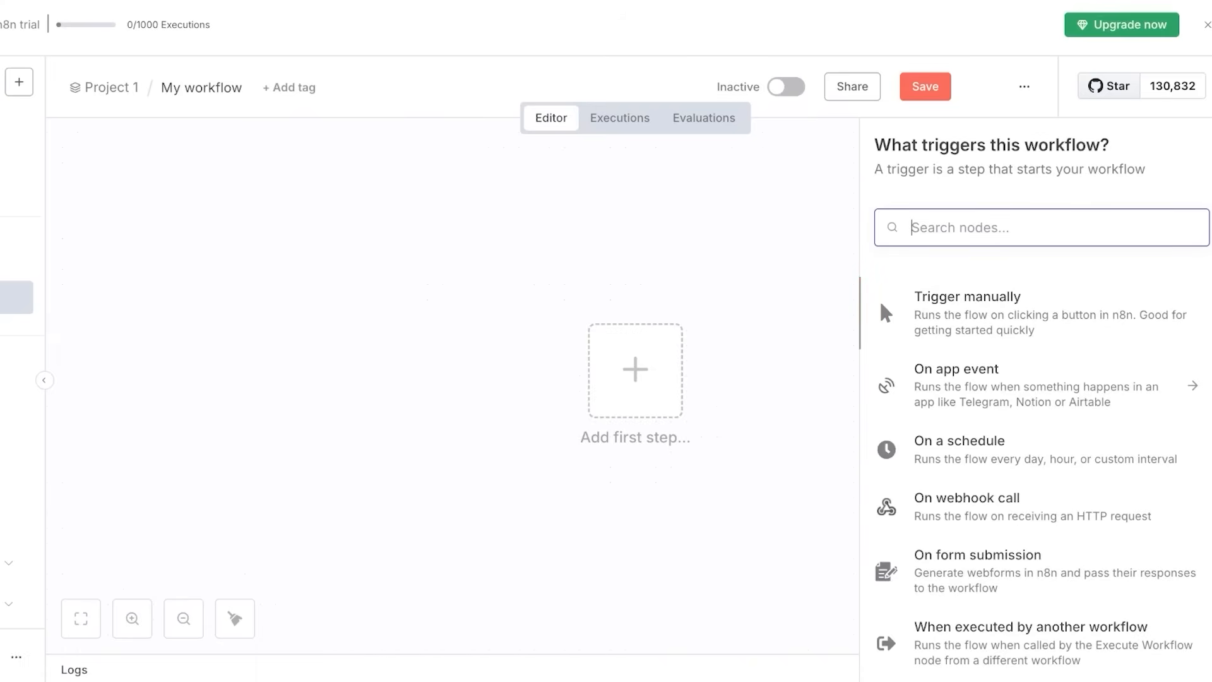
scroll(1036, 461, down, 4)
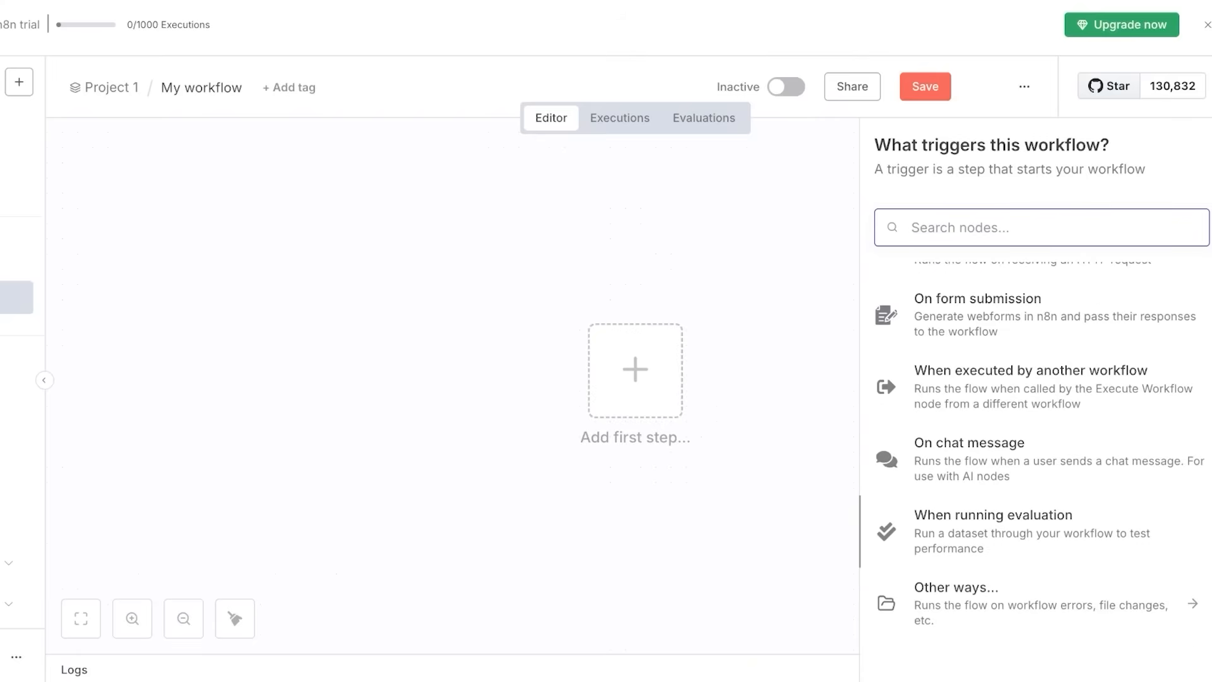
text(we)
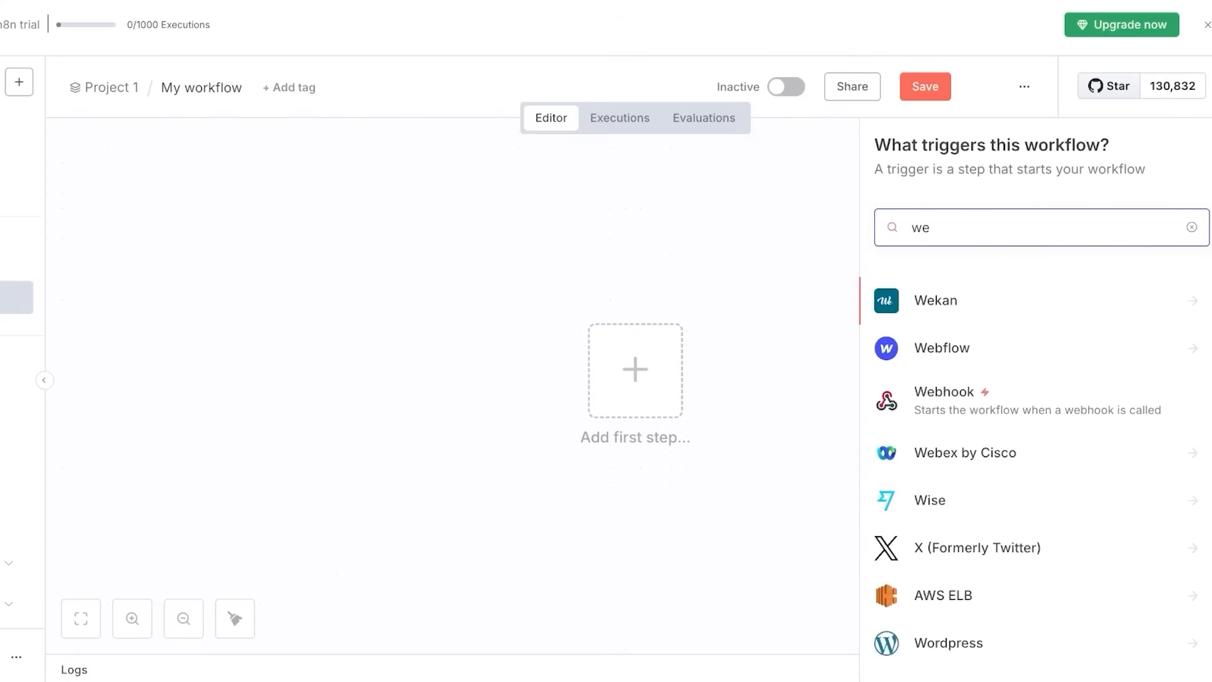
key(Down)
key(Down)
key(Return)
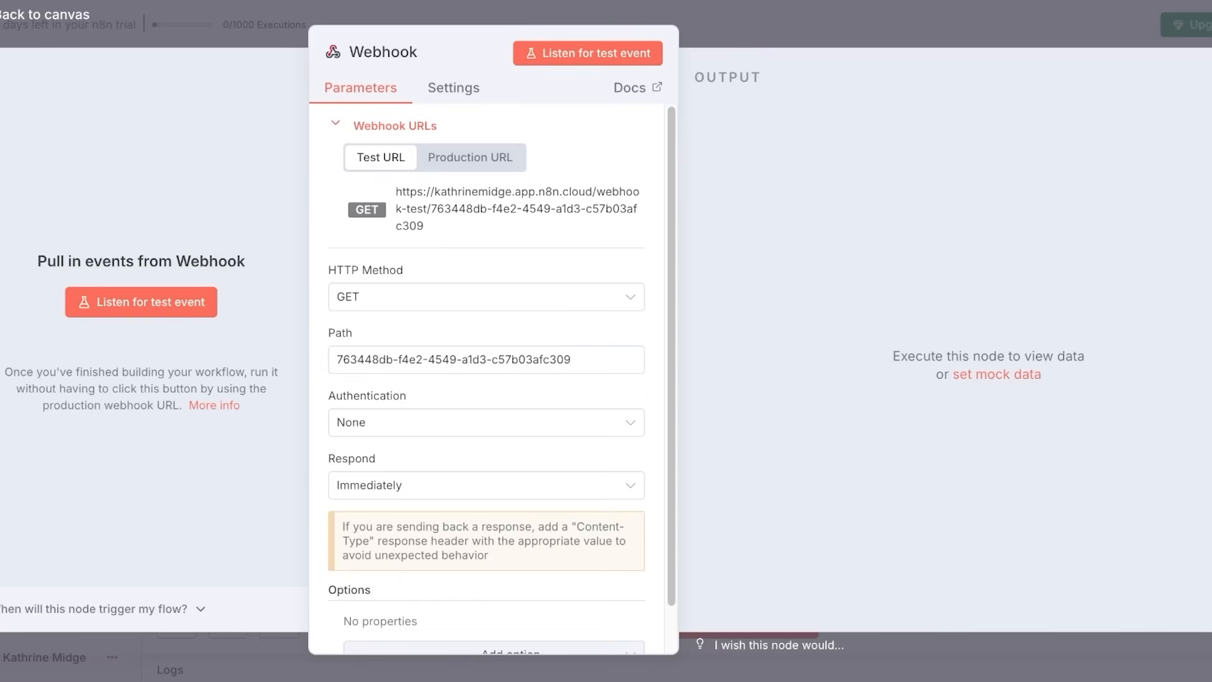
Check the Webhook's production URL and settings, then start and stop listening for a test event.
scroll(493, 379, down, 1)
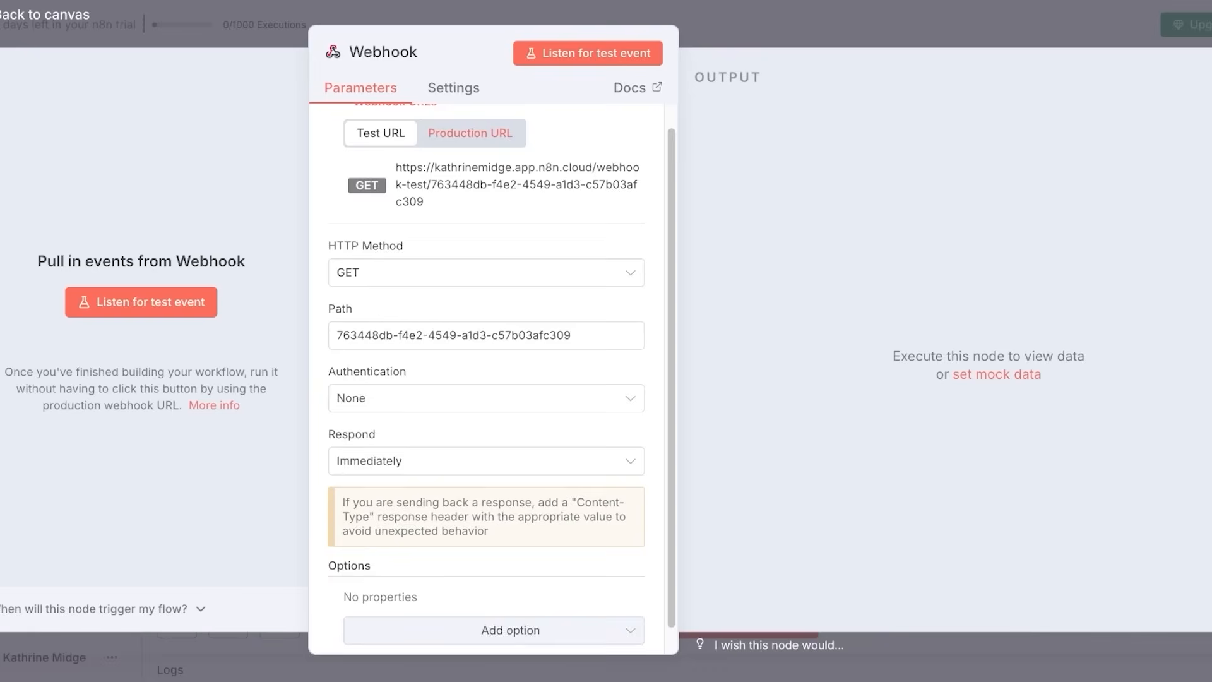
click(470, 133)
scroll(492, 379, up, 1)
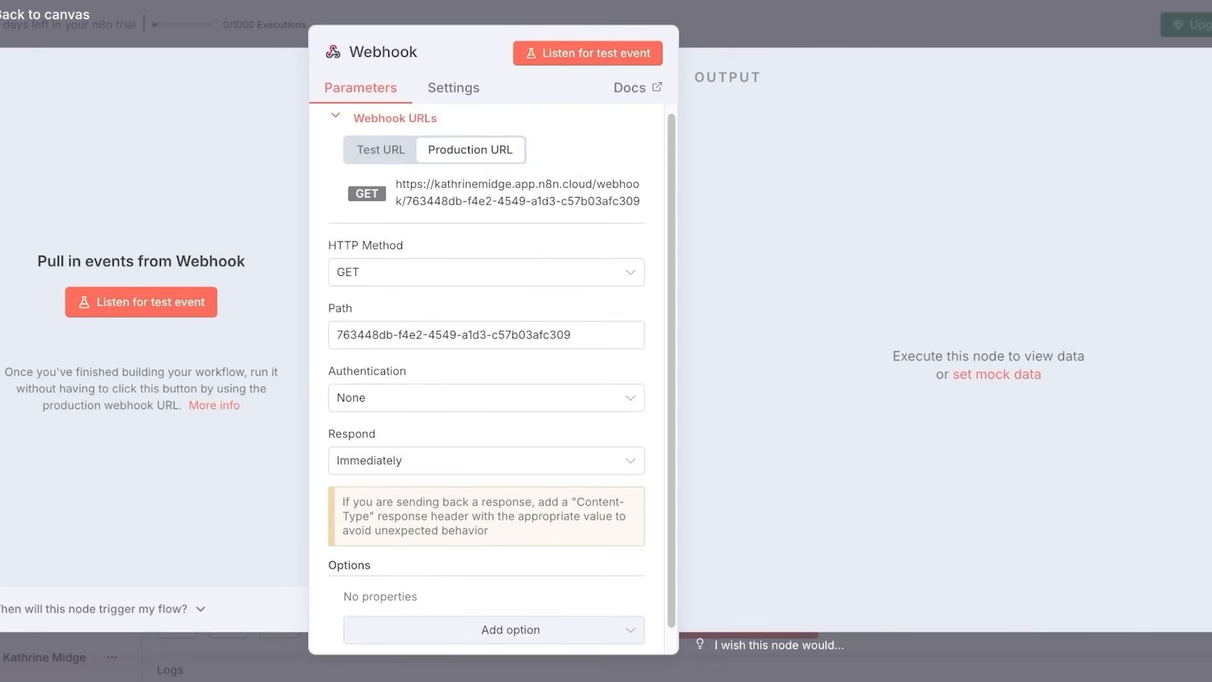
click(454, 87)
scroll(486, 379, down, 1)
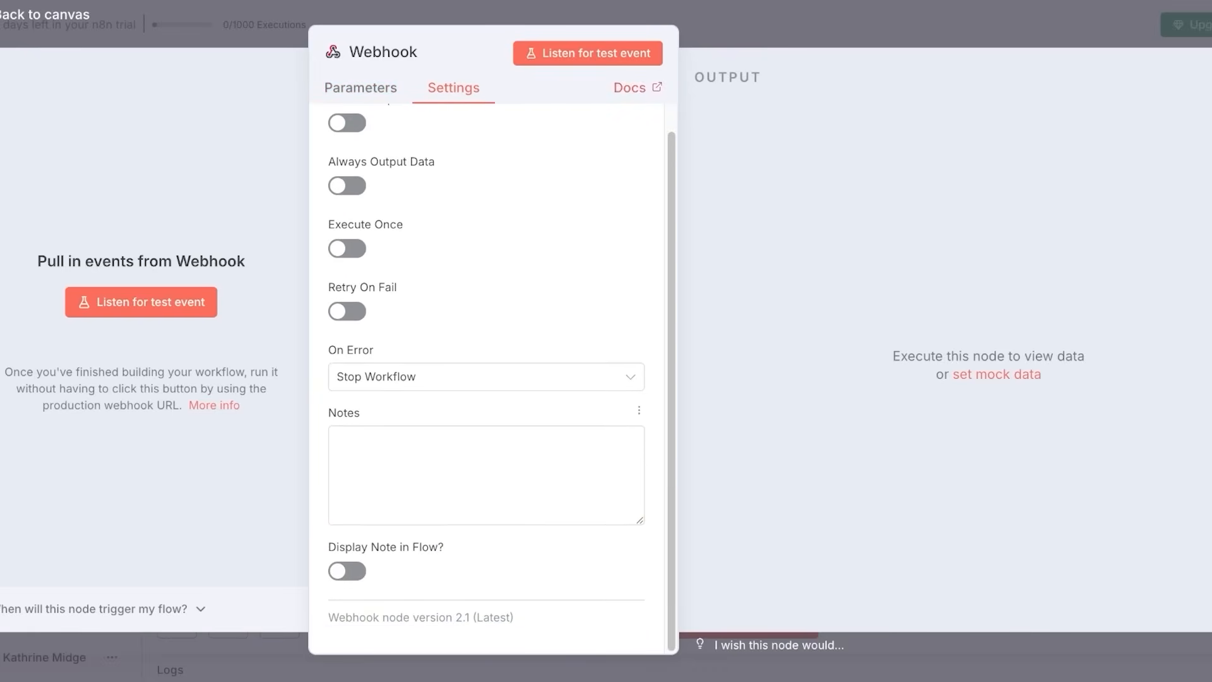
click(587, 53)
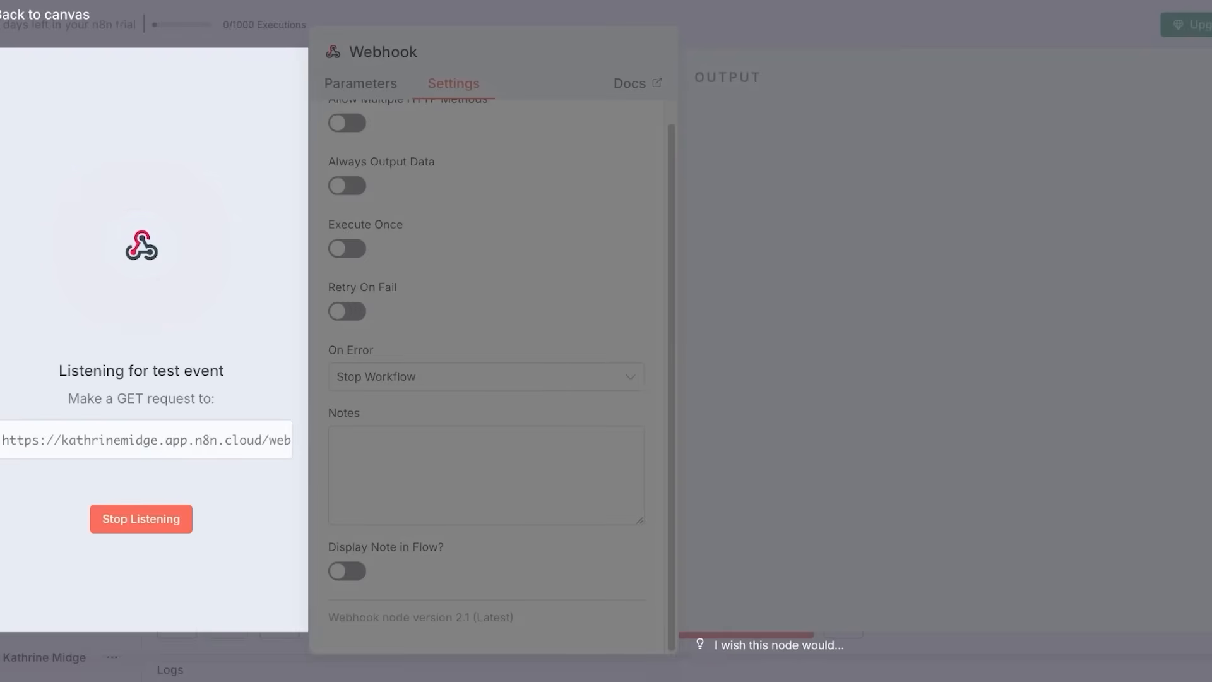
click(141, 518)
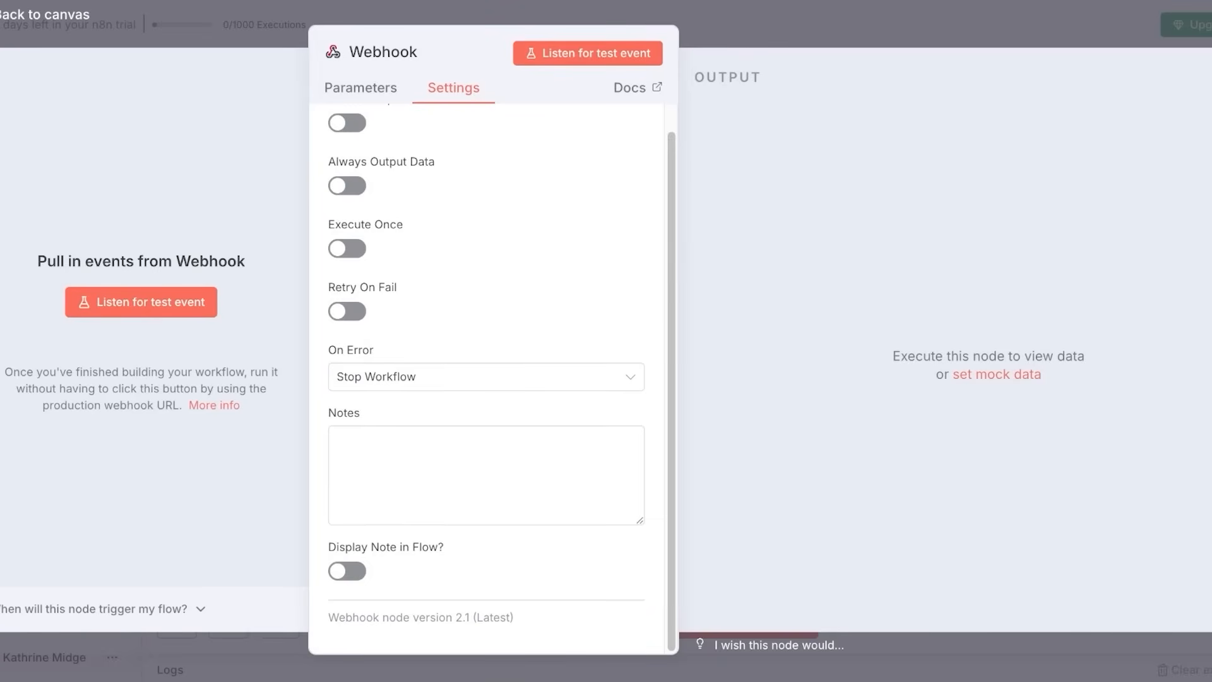
Save two mock output items as pinned data on the Webhook and open the next-step list.
click(997, 375)
click(1211, 77)
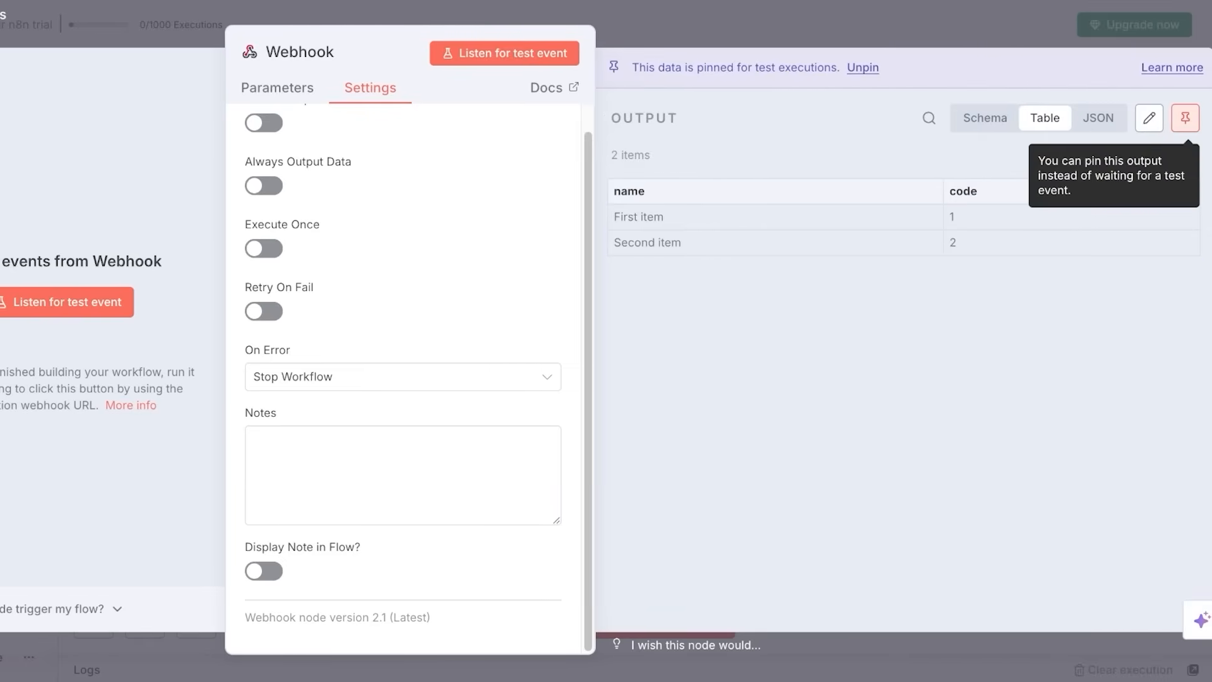
key(Escape)
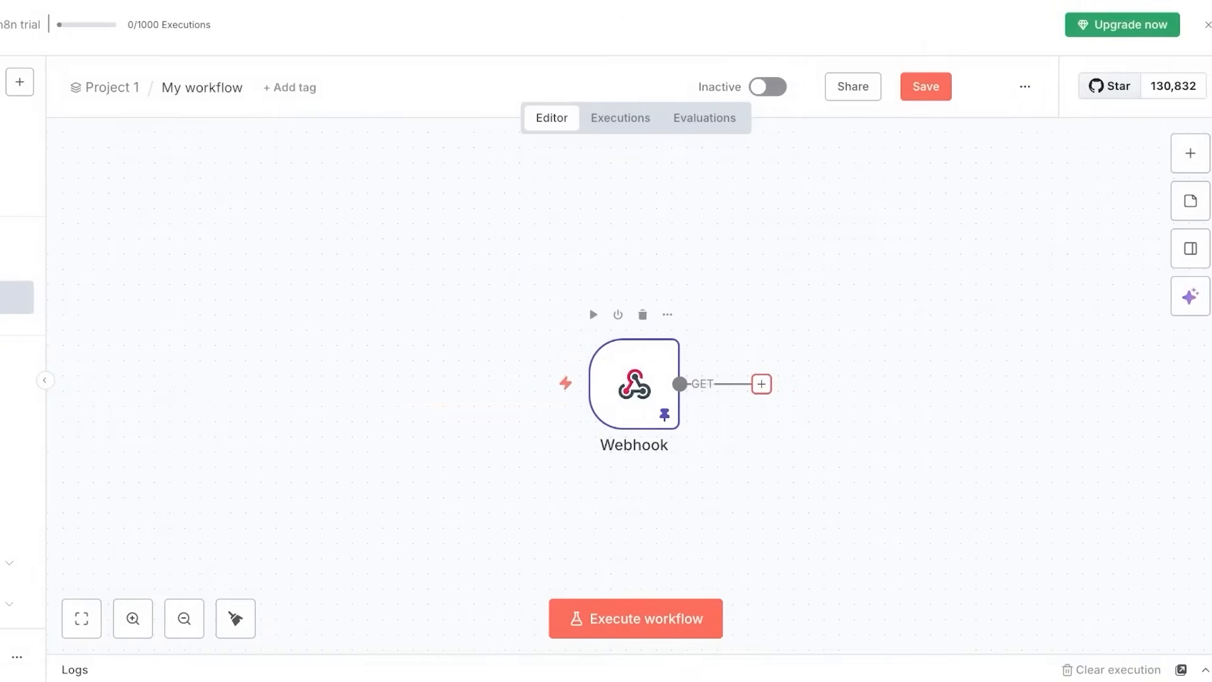
click(762, 384)
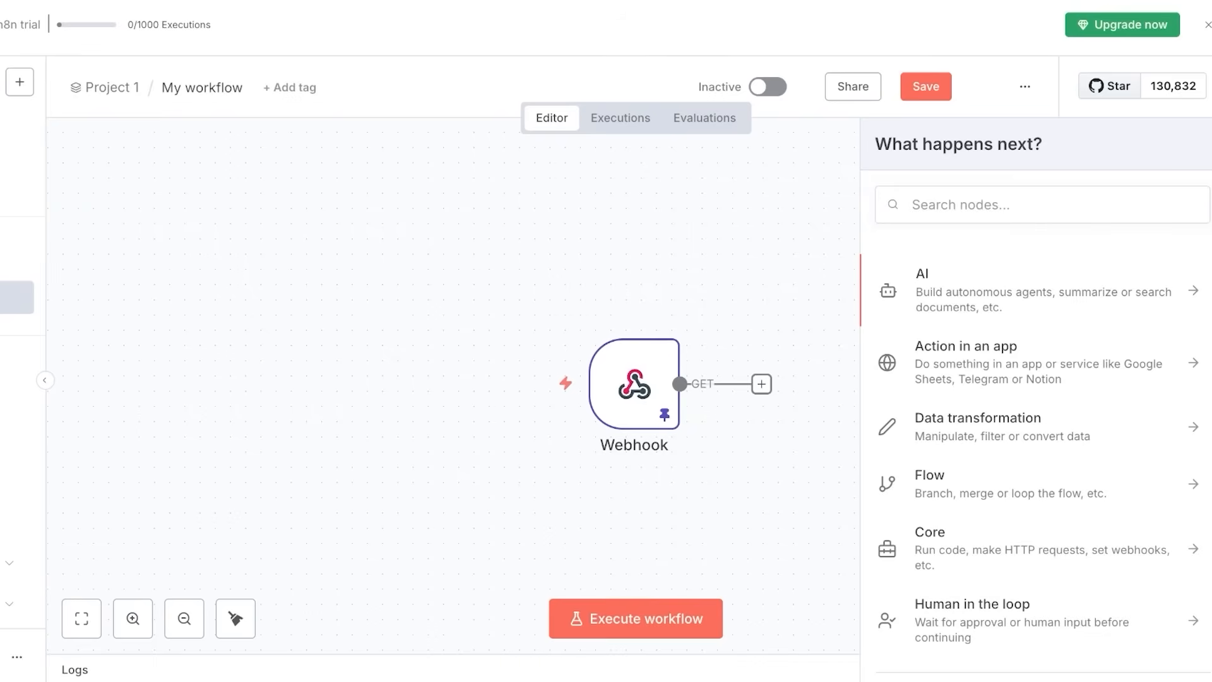
Delete the pinned Webhook, add a fresh Webhook trigger via a 'web' search, and open the next-step list.
key(Escape)
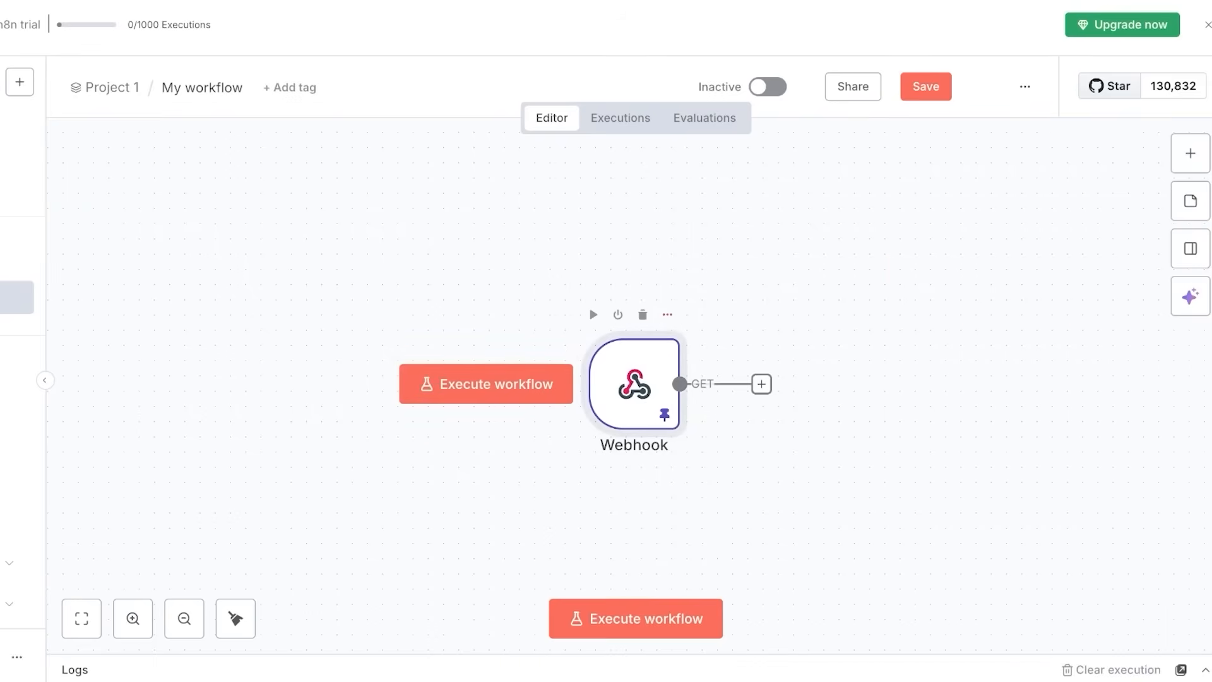
click(642, 315)
key(Tab)
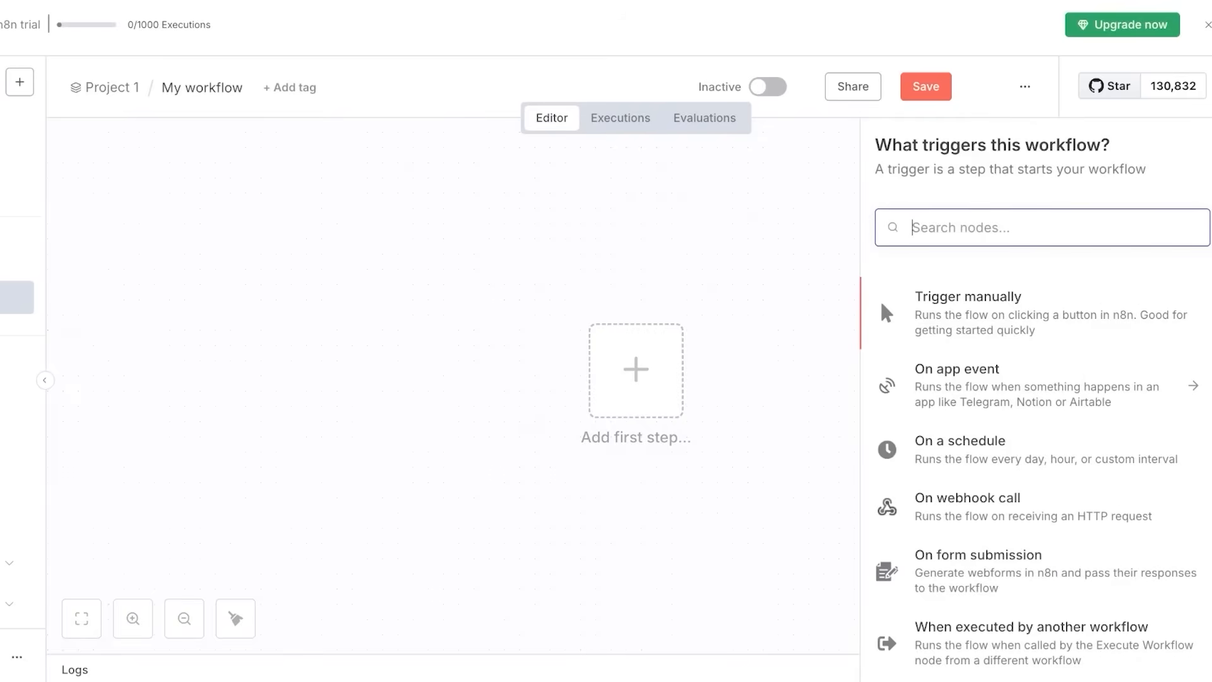
text(we)
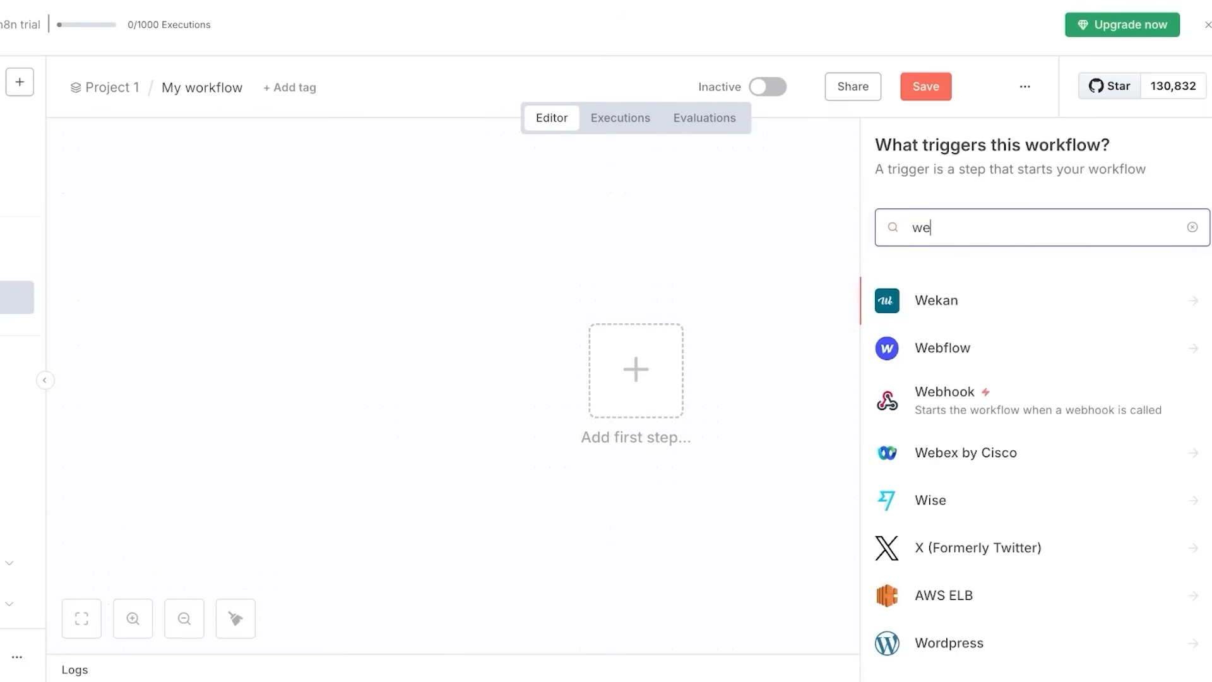
key(BackSpace)
key(BackSpace)
text(web)
key(Down)
key(Return)
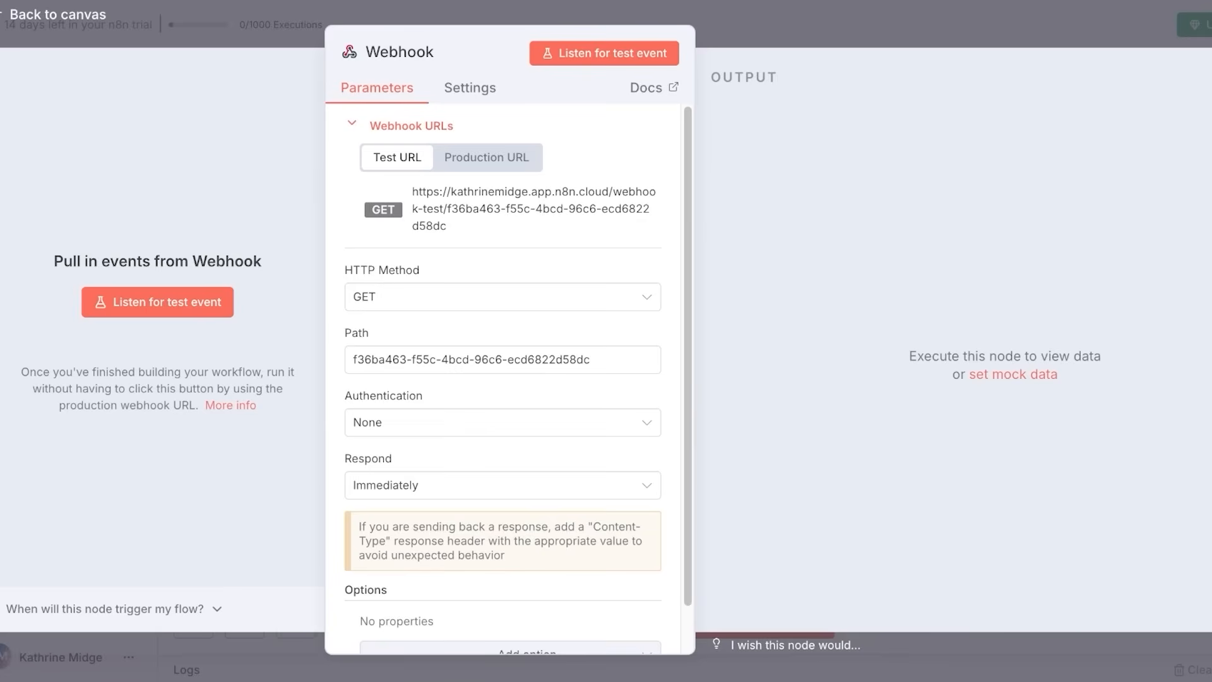
key(Escape)
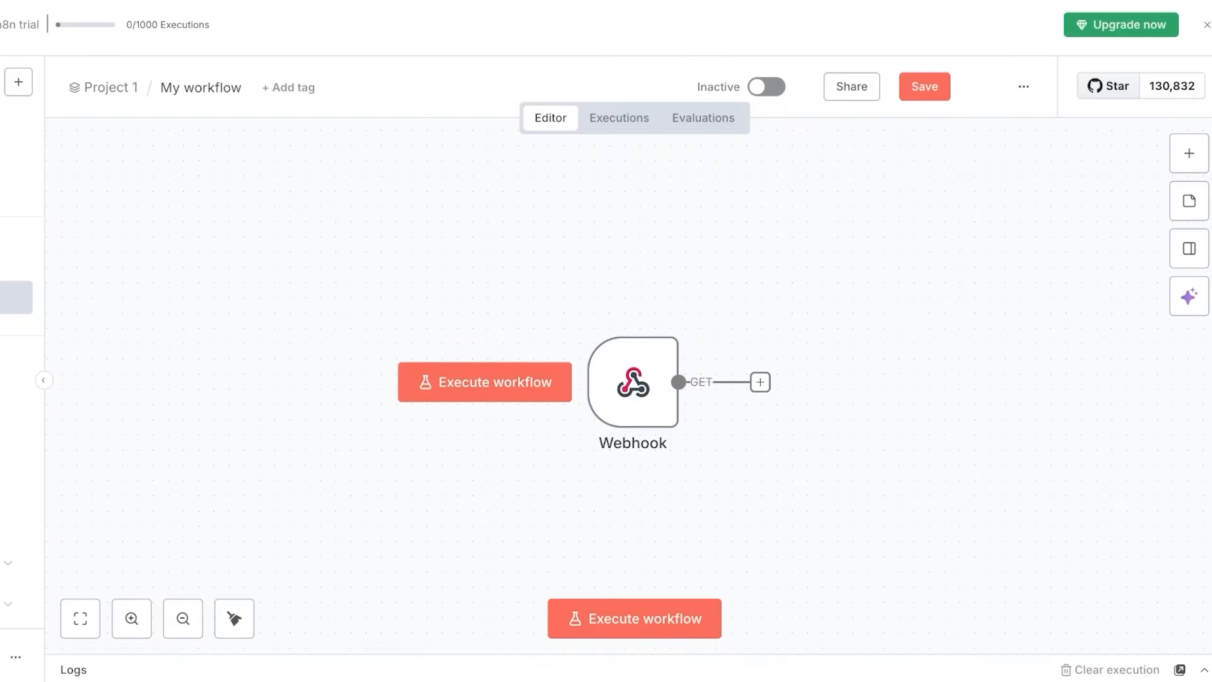
click(760, 382)
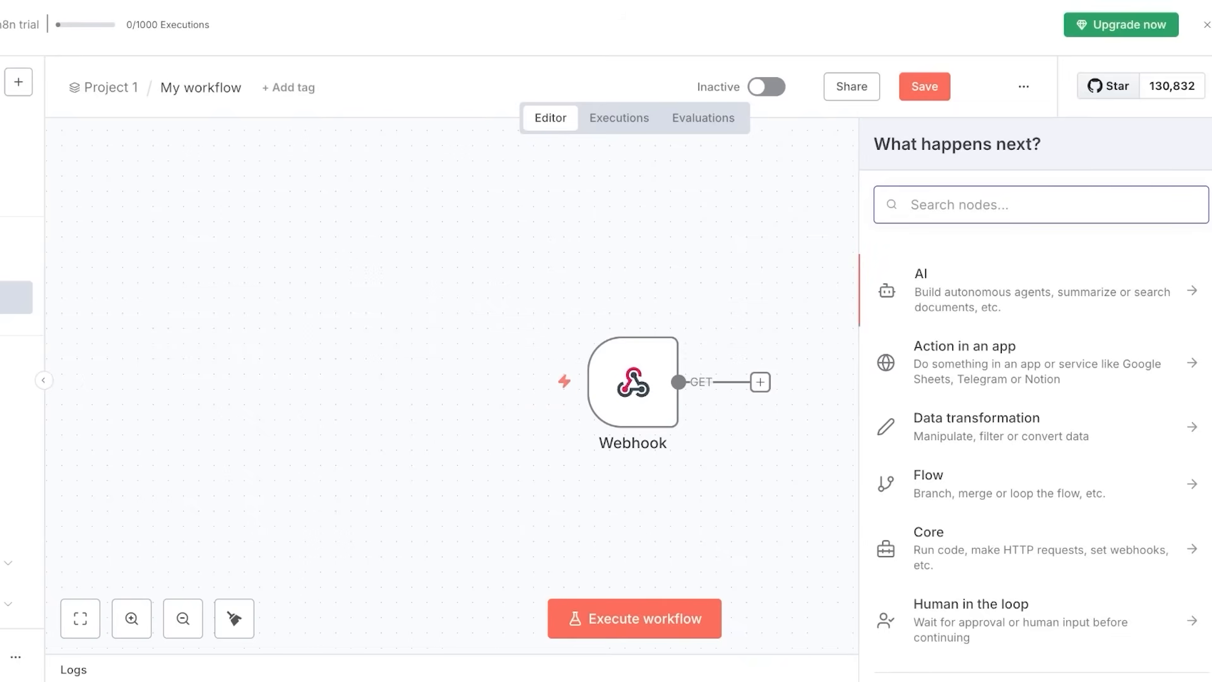
Search 'chatgp' in the node chooser and open the OpenAI node's actions.
text(f)
key(BackSpace)
text(ch)
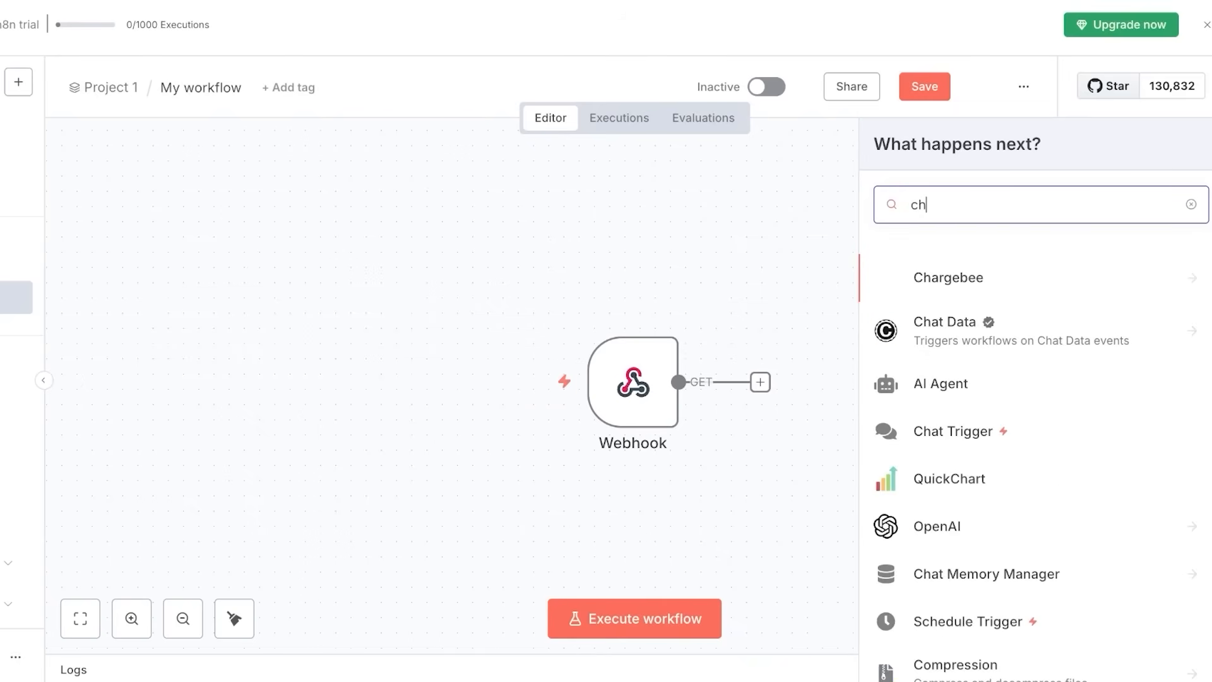
text(at)
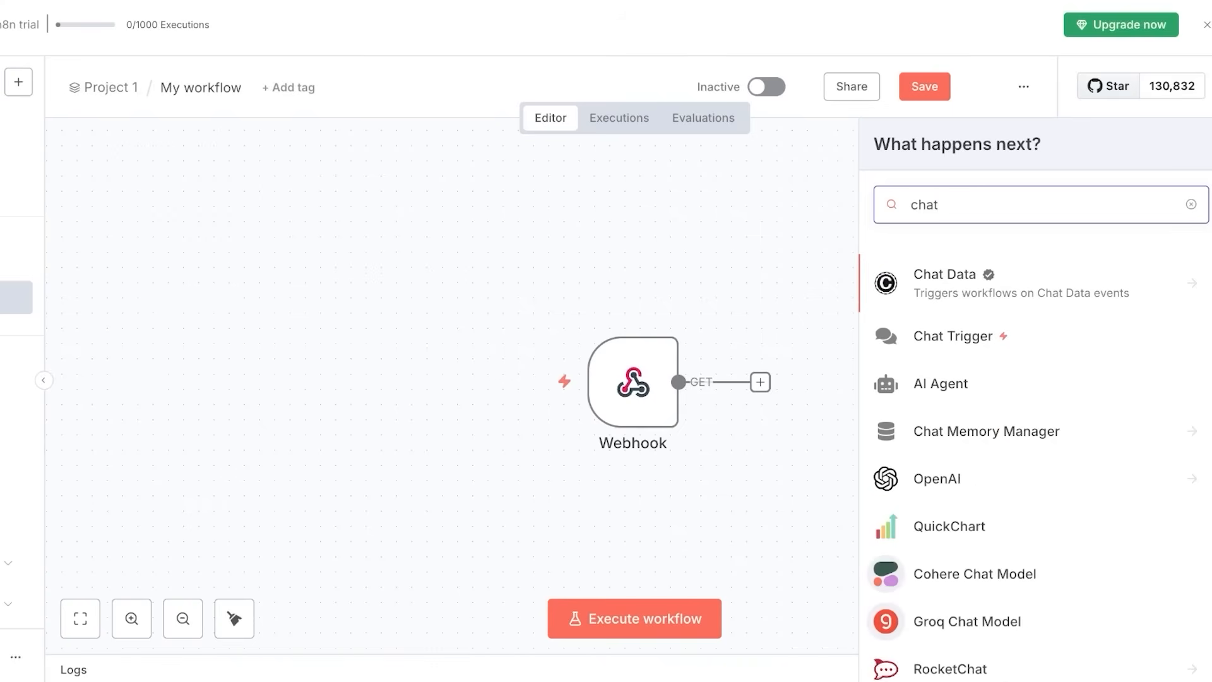
scroll(1035, 442, down, 1)
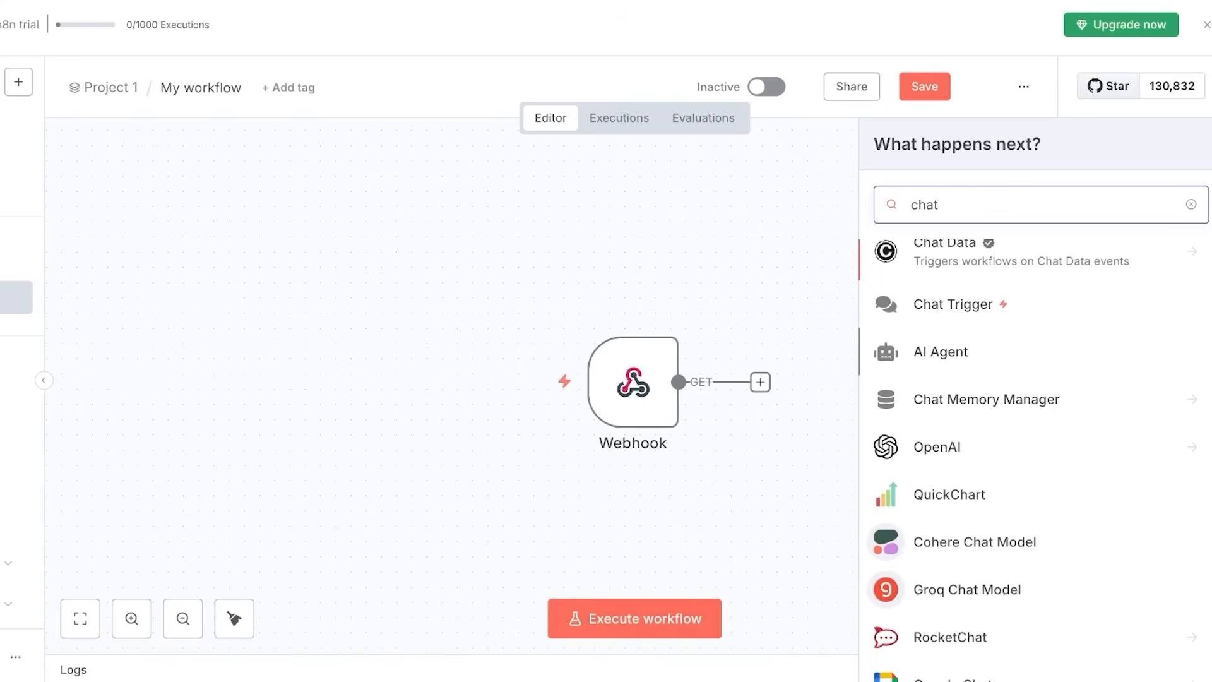
scroll(1036, 442, down, 5)
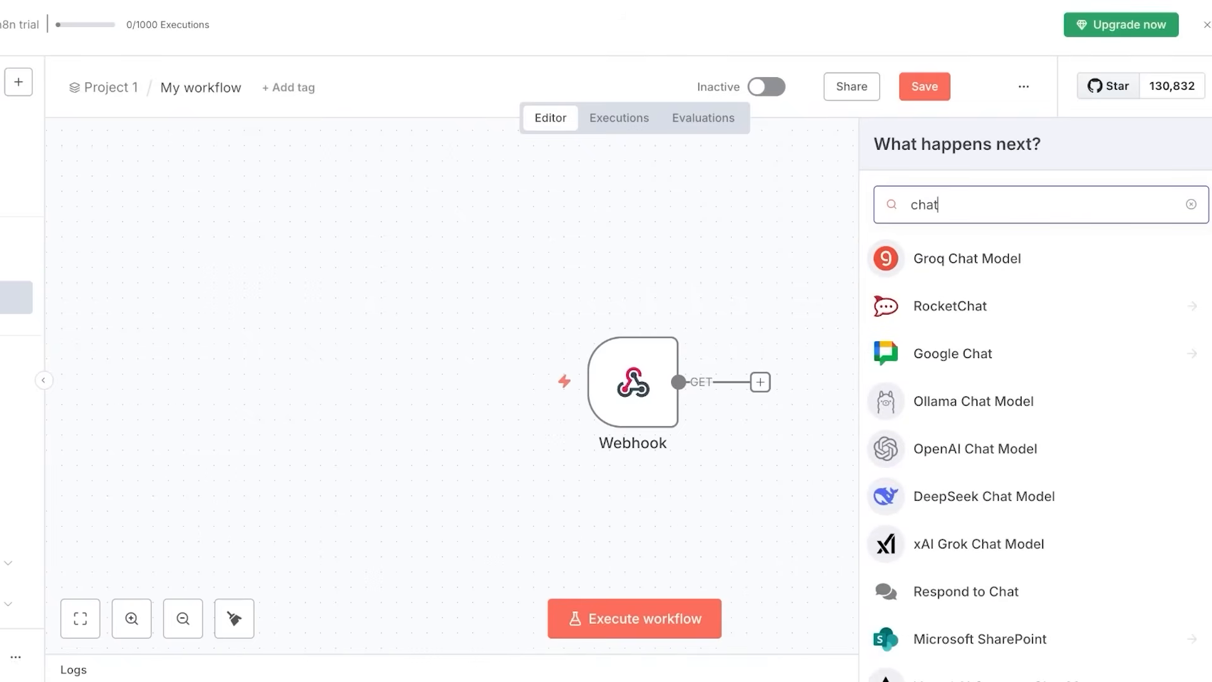
text(gp)
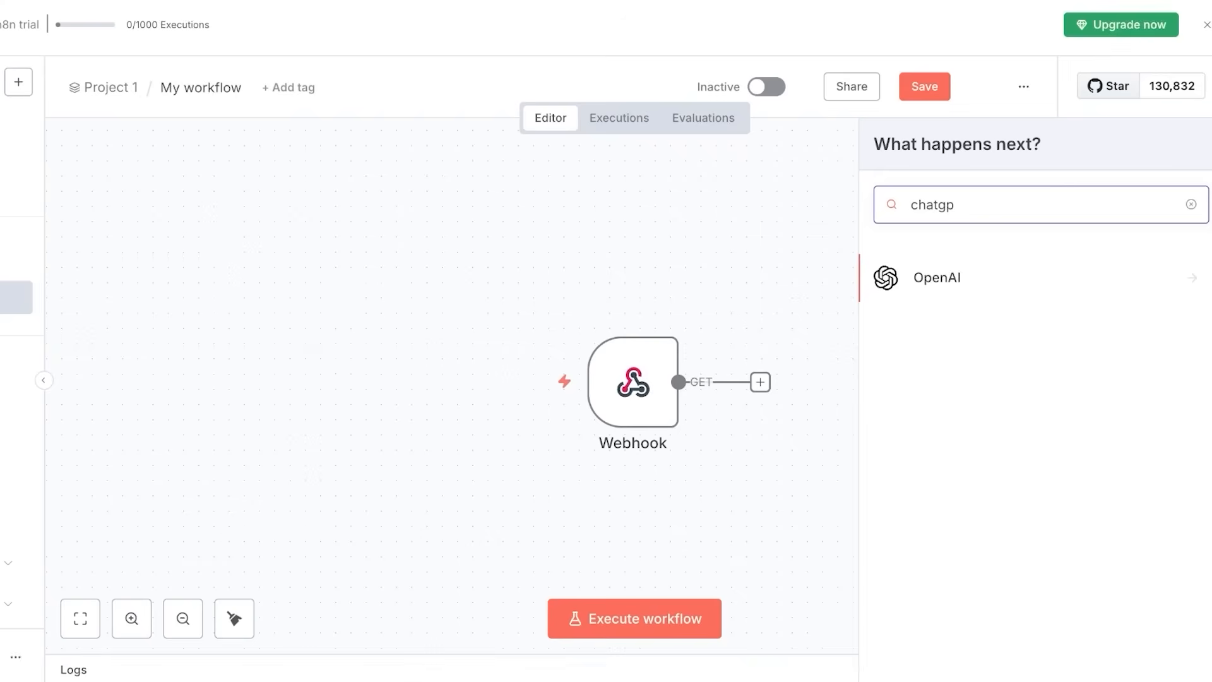
click(1036, 278)
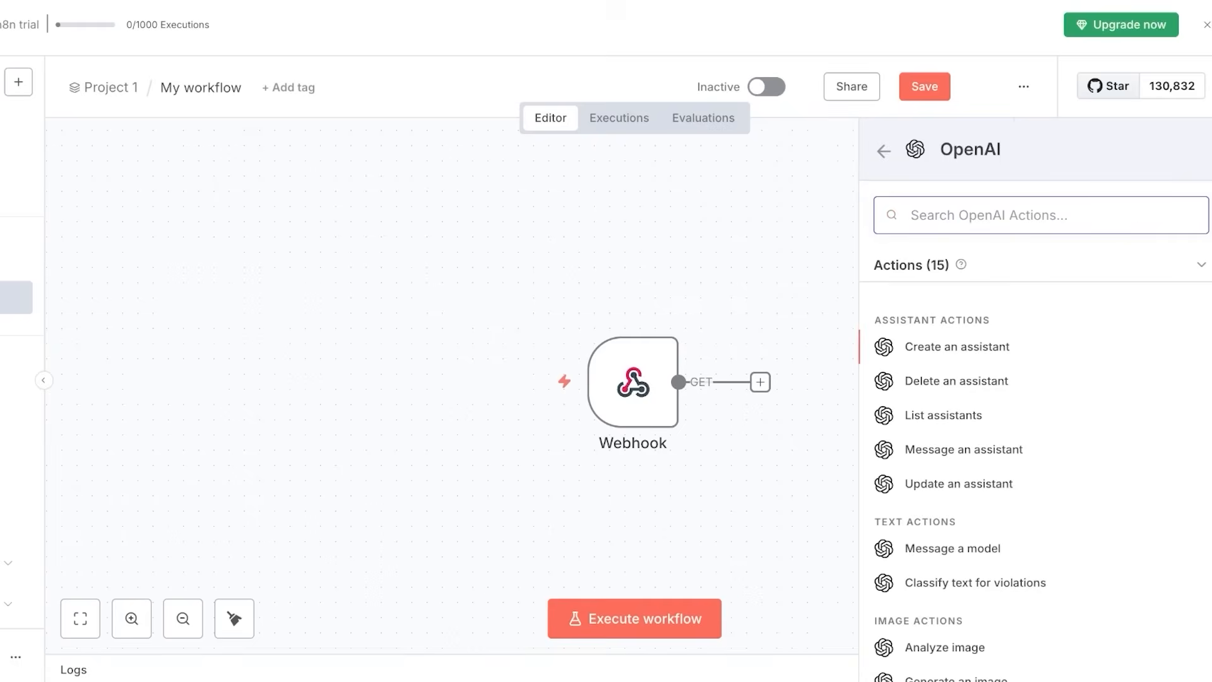
Browse the OpenAI actions and add 'Message a model' after the Webhook.
scroll(1035, 442, down, 5)
scroll(1035, 442, down, 2)
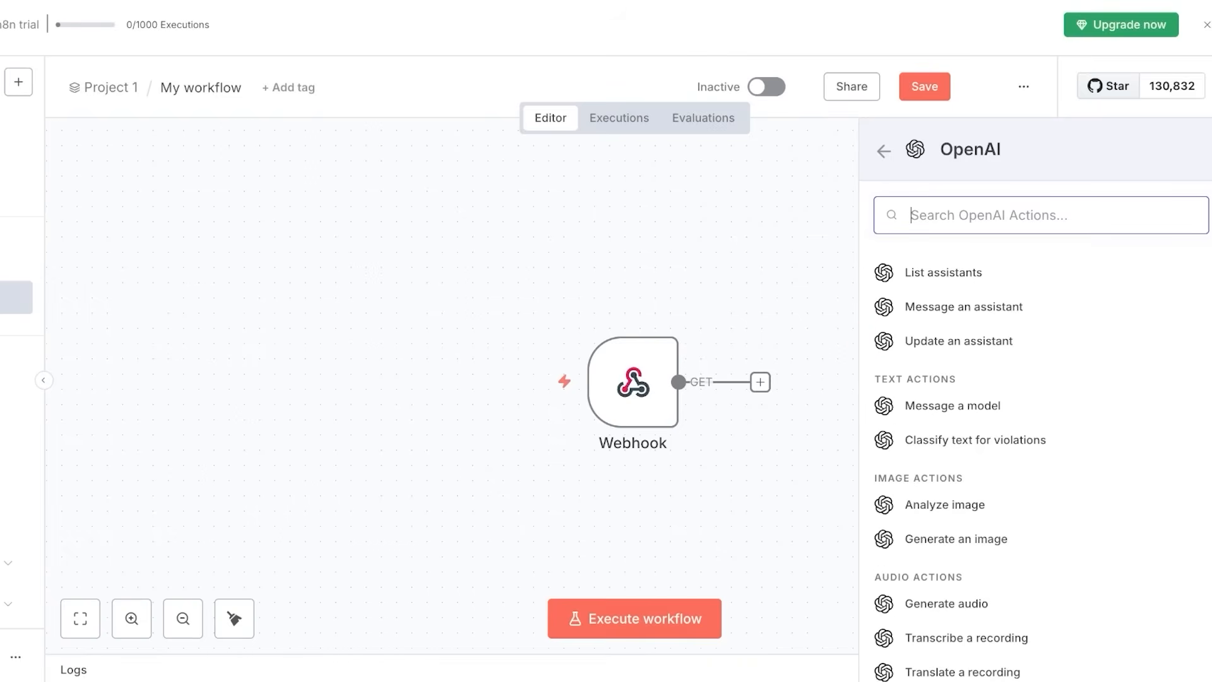
scroll(452, 385, down, 1)
scroll(1036, 454, down, 3)
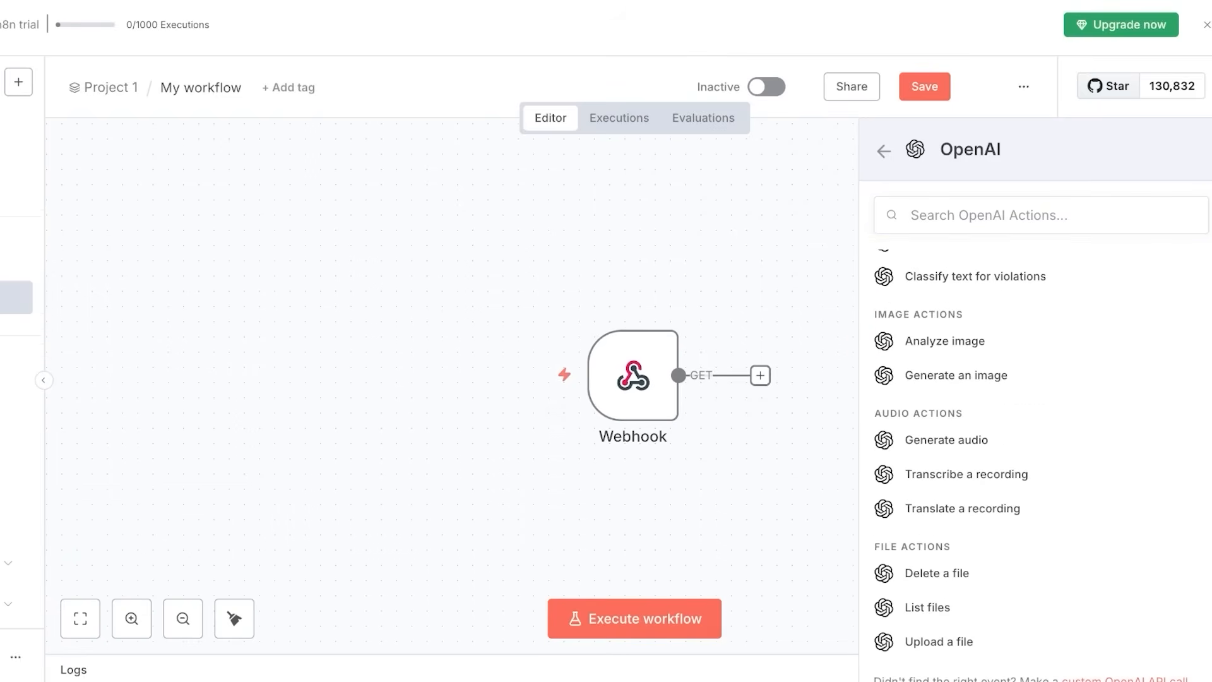
scroll(1036, 442, up, 5)
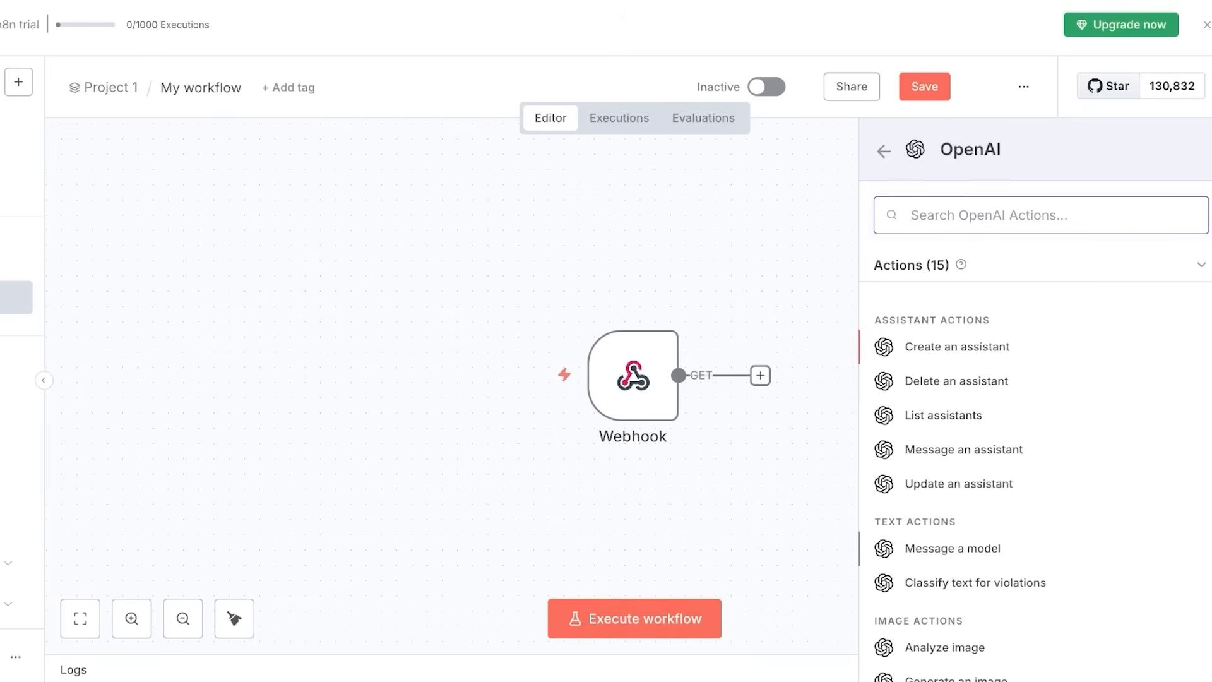
scroll(1036, 442, down, 2)
scroll(1036, 442, down, 2)
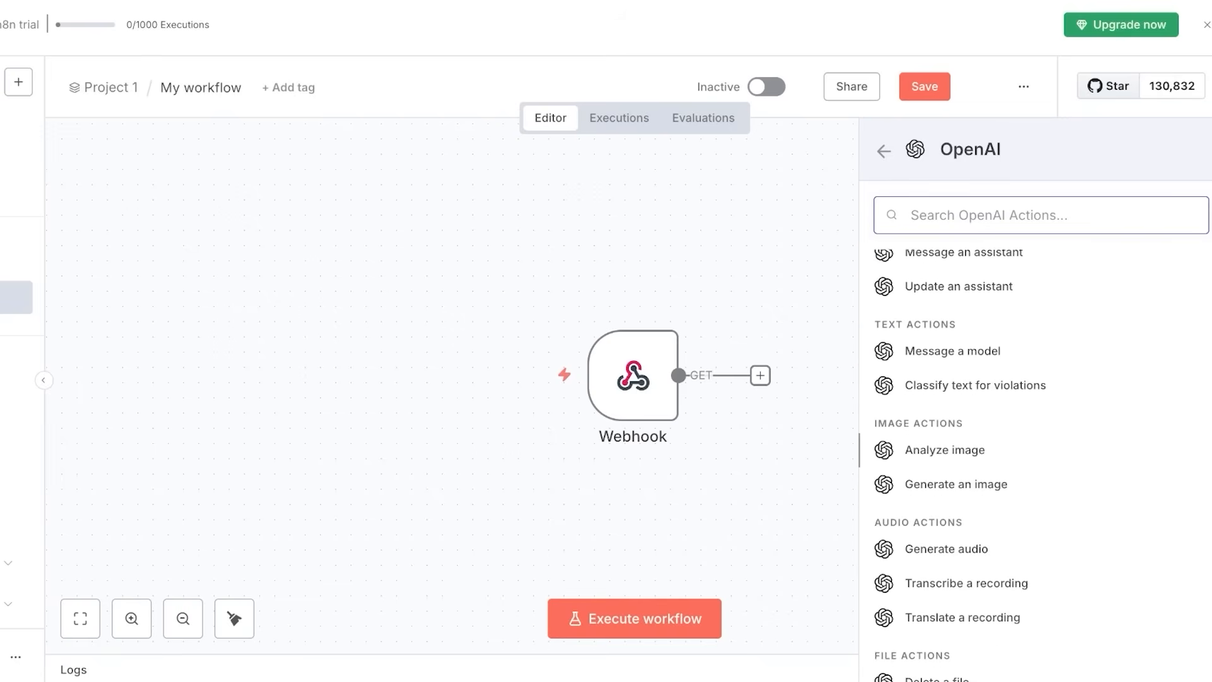
scroll(1035, 455, down, 1)
scroll(1035, 455, up, 5)
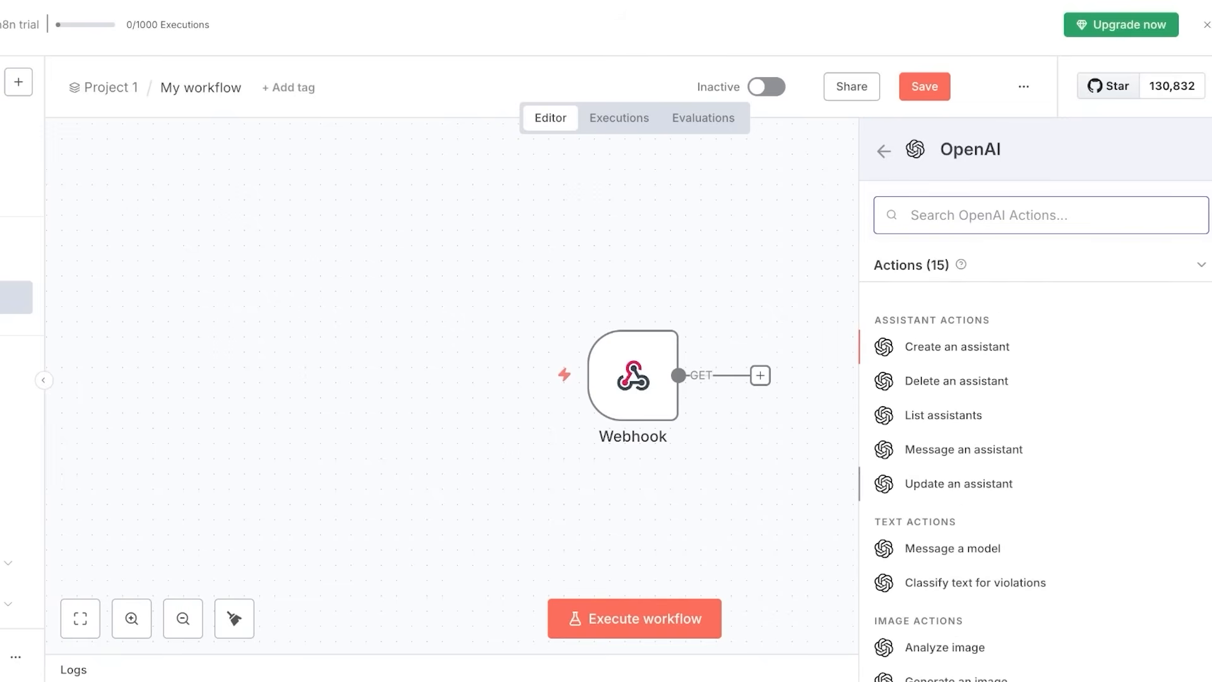
scroll(1036, 442, down, 1)
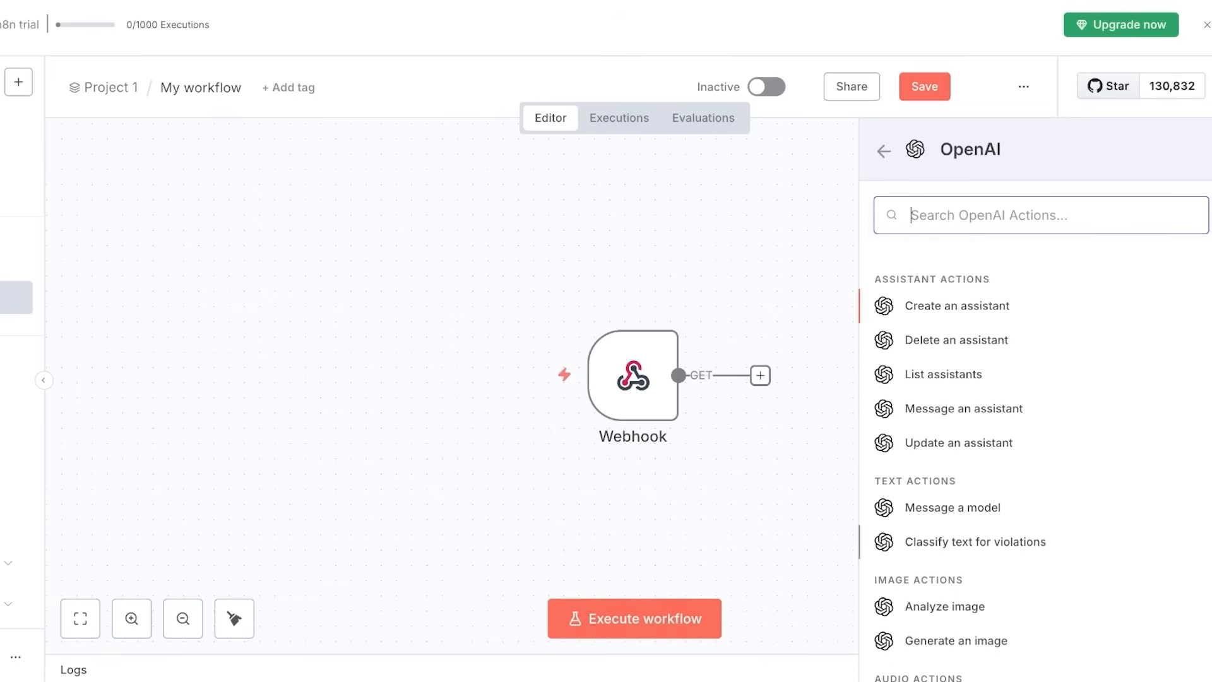
click(953, 508)
click(533, 214)
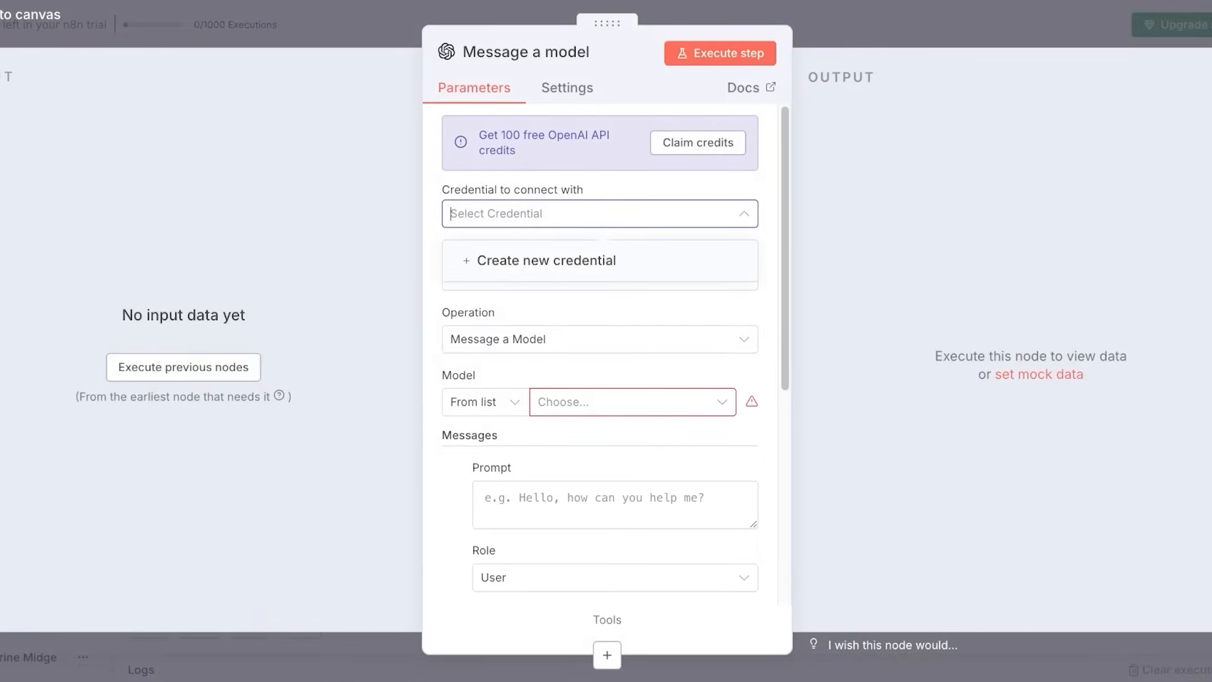
click(546, 260)
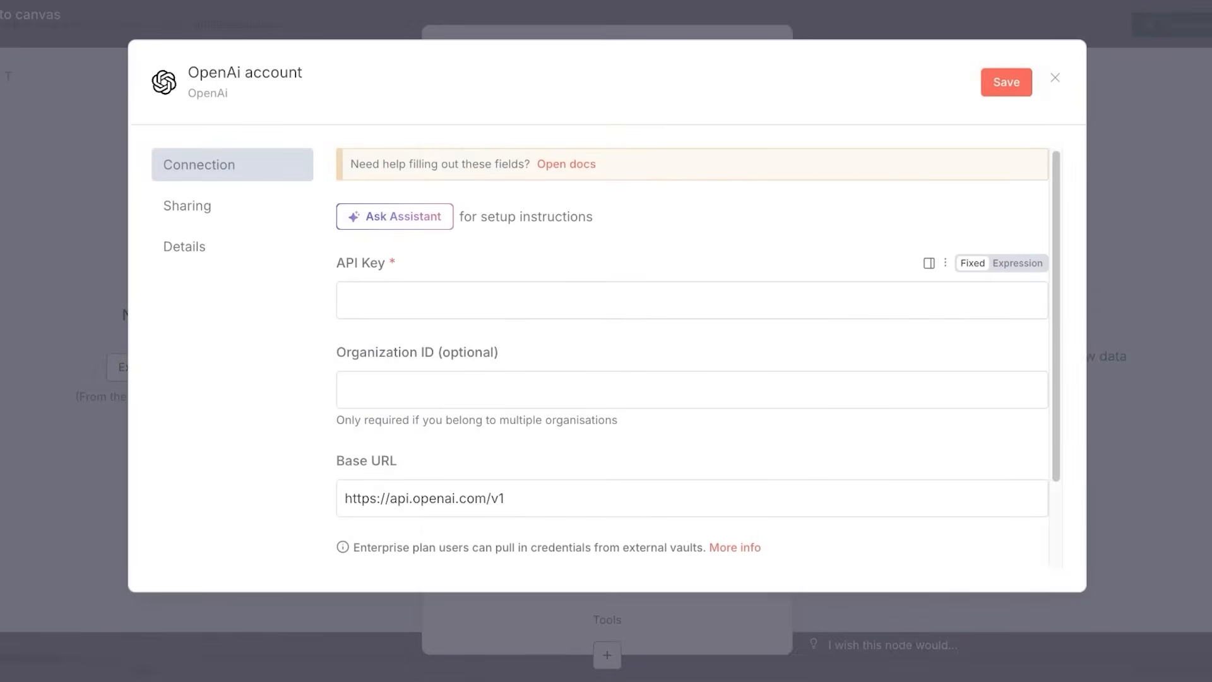
click(1055, 77)
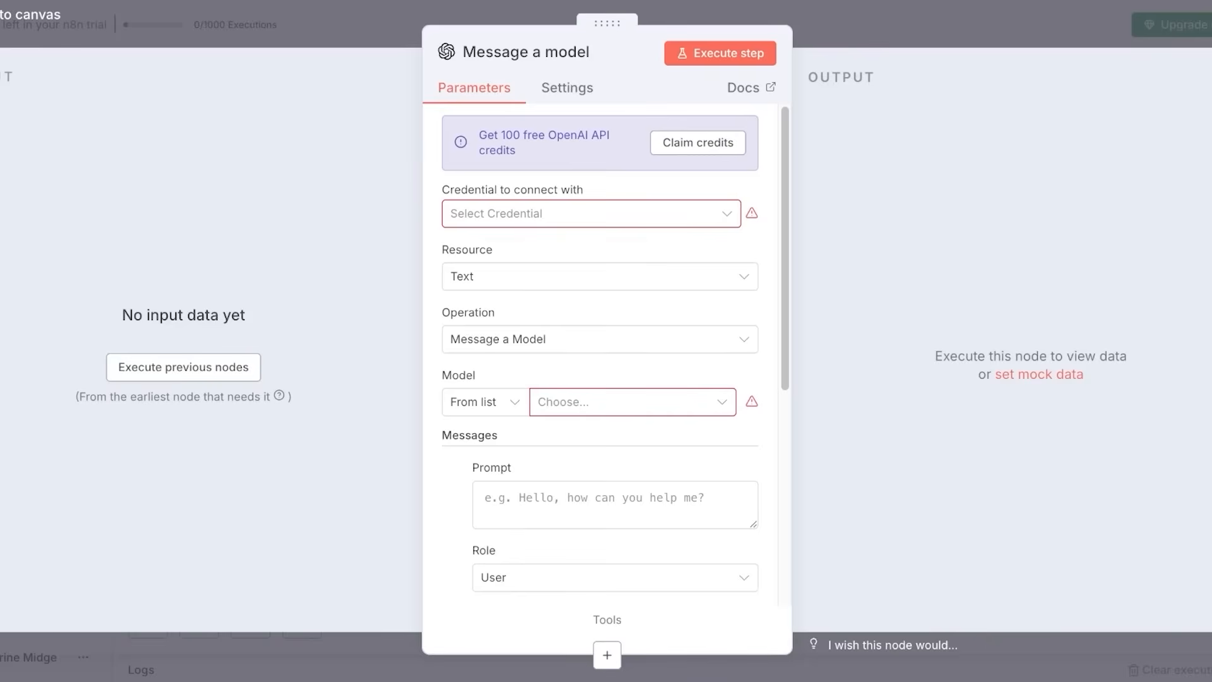
click(534, 214)
click(546, 260)
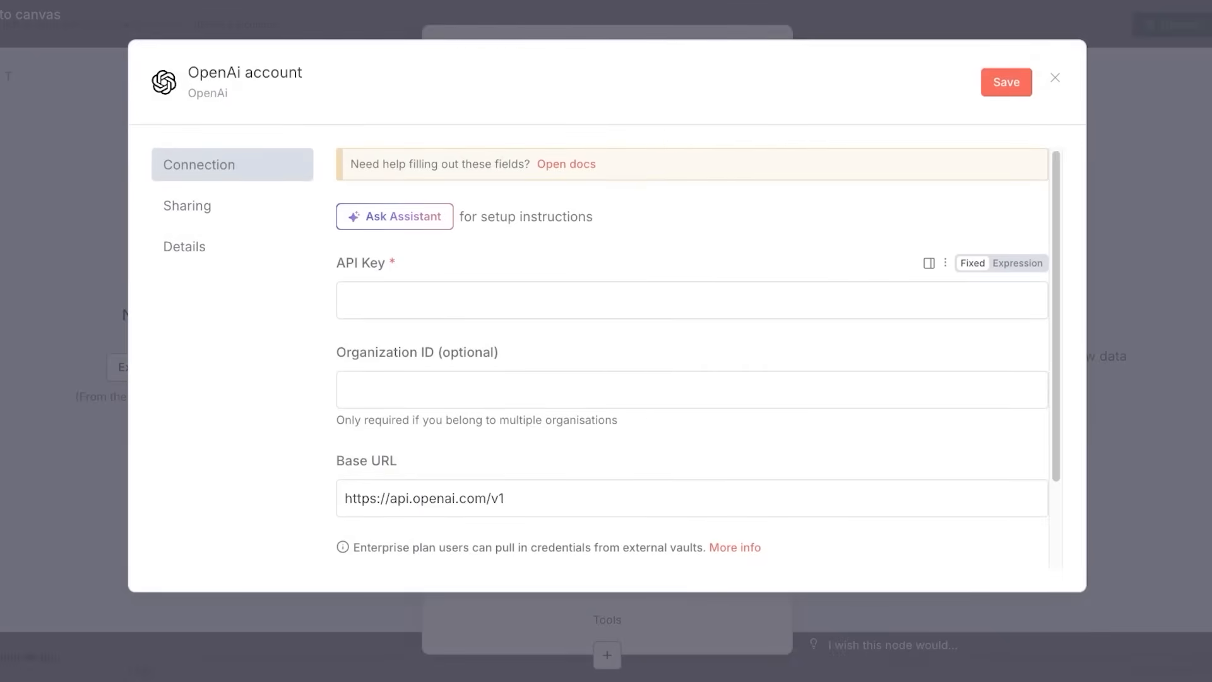
scroll(692, 291, down, 3)
click(1055, 78)
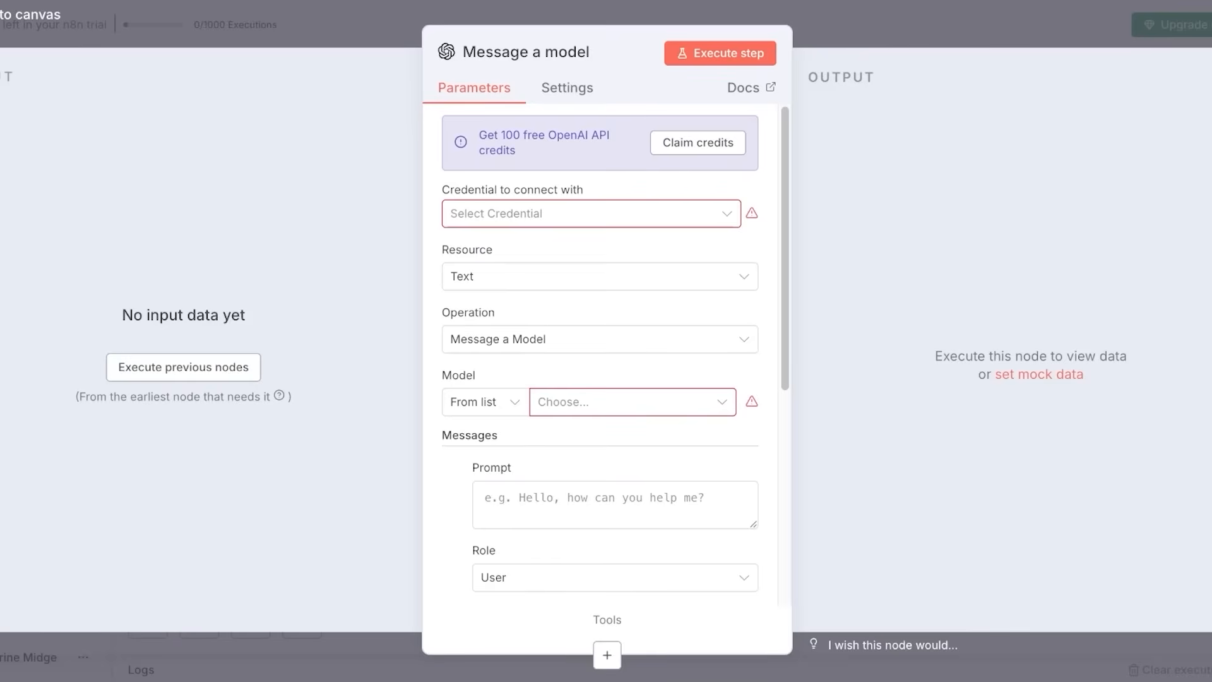
click(567, 88)
click(474, 88)
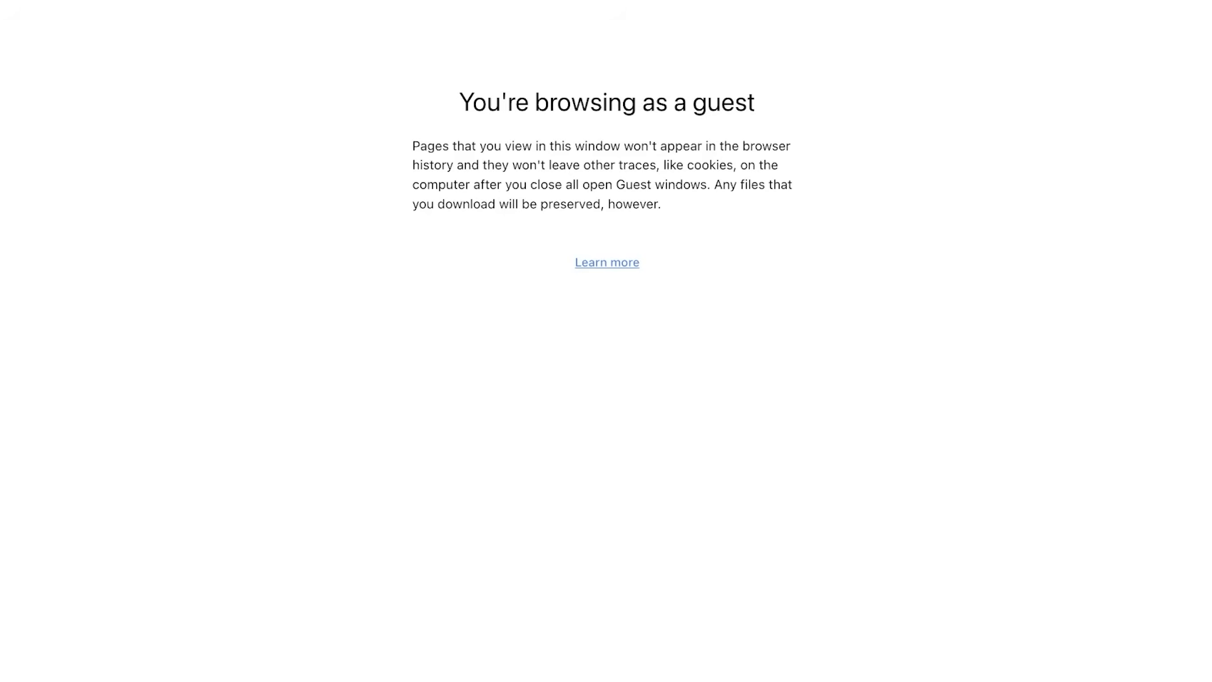
Search Google for 'chatgpt', open chatgpt.com and sign up using the Google account.
text(ch)
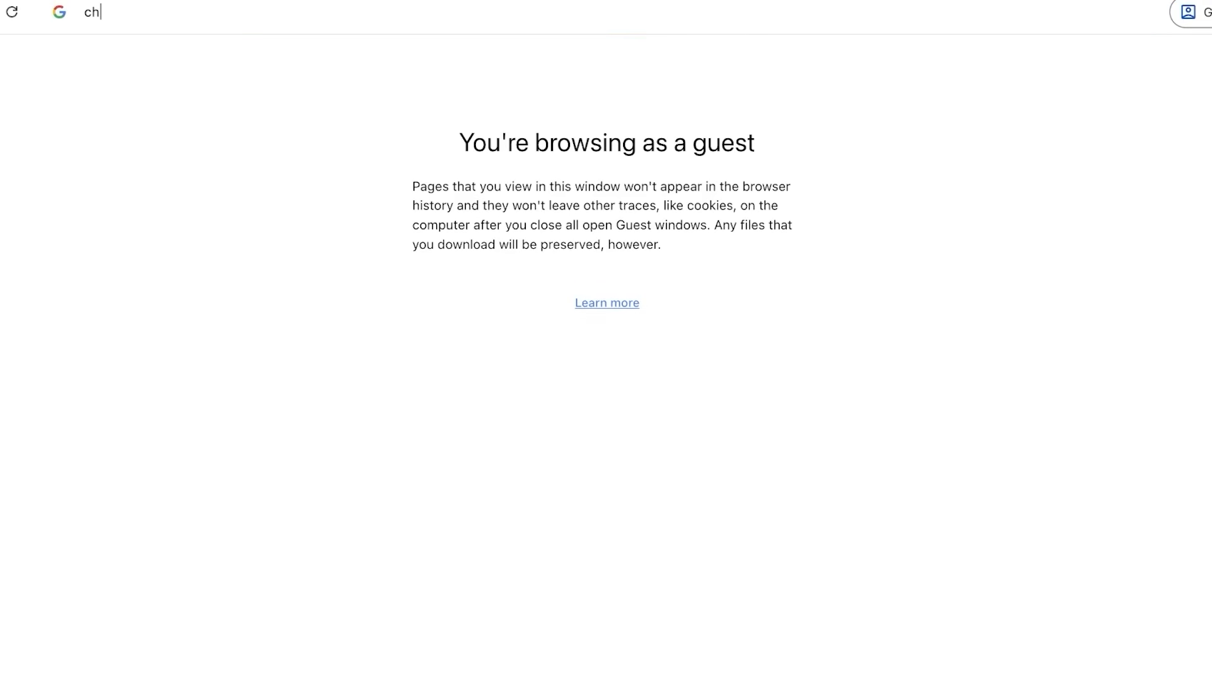
text(atgpt)
key(Return)
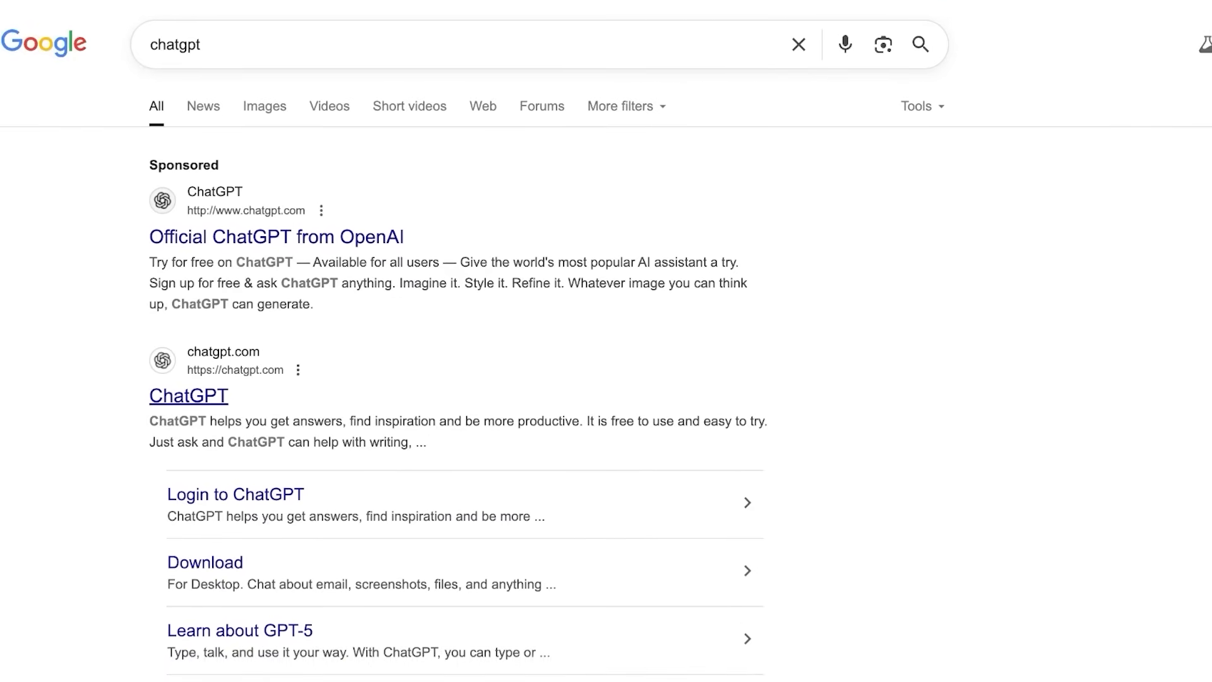
click(189, 396)
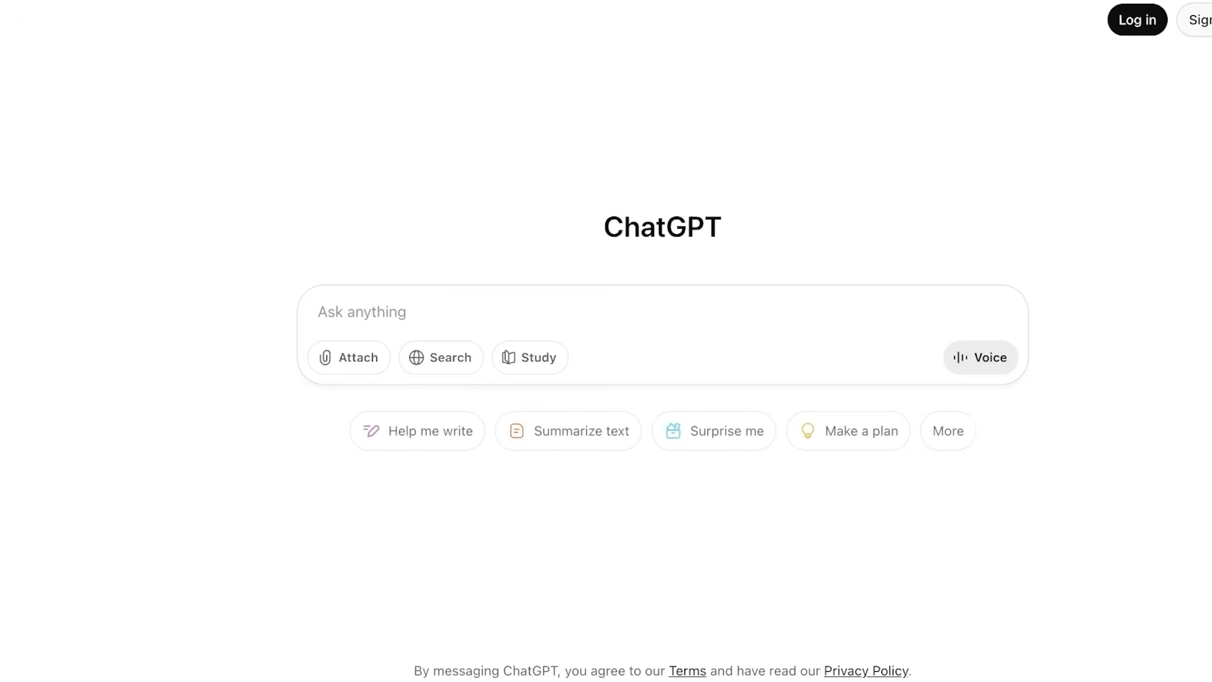
click(1175, 20)
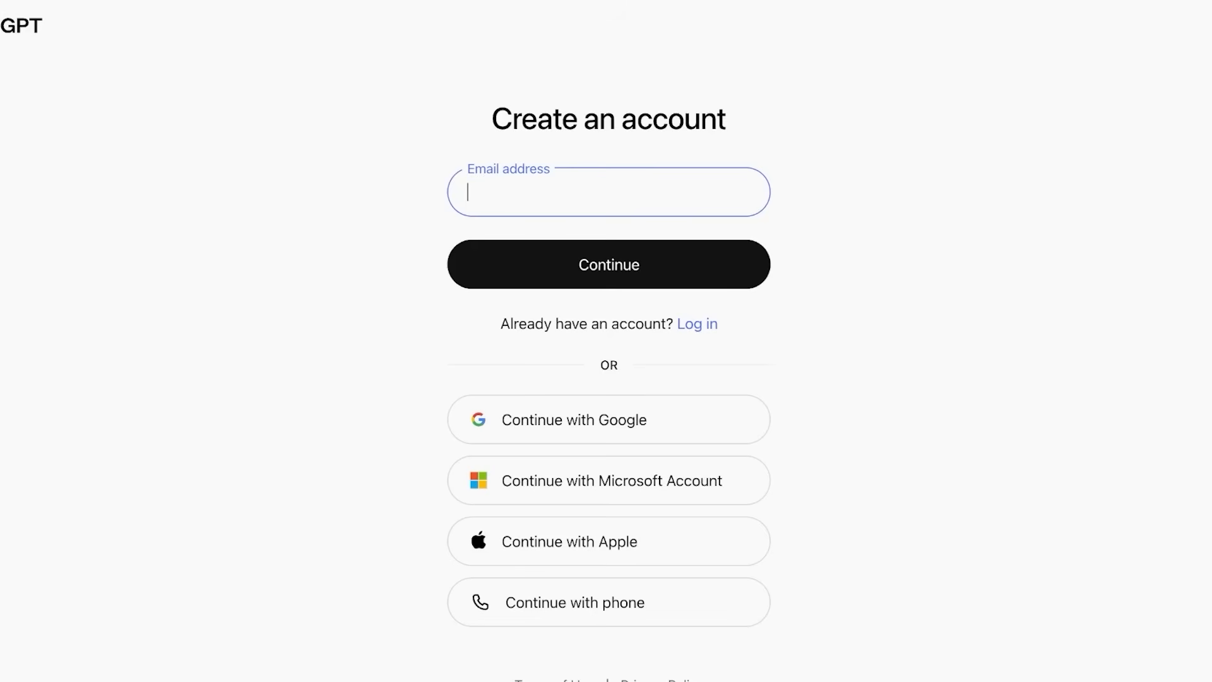
click(609, 420)
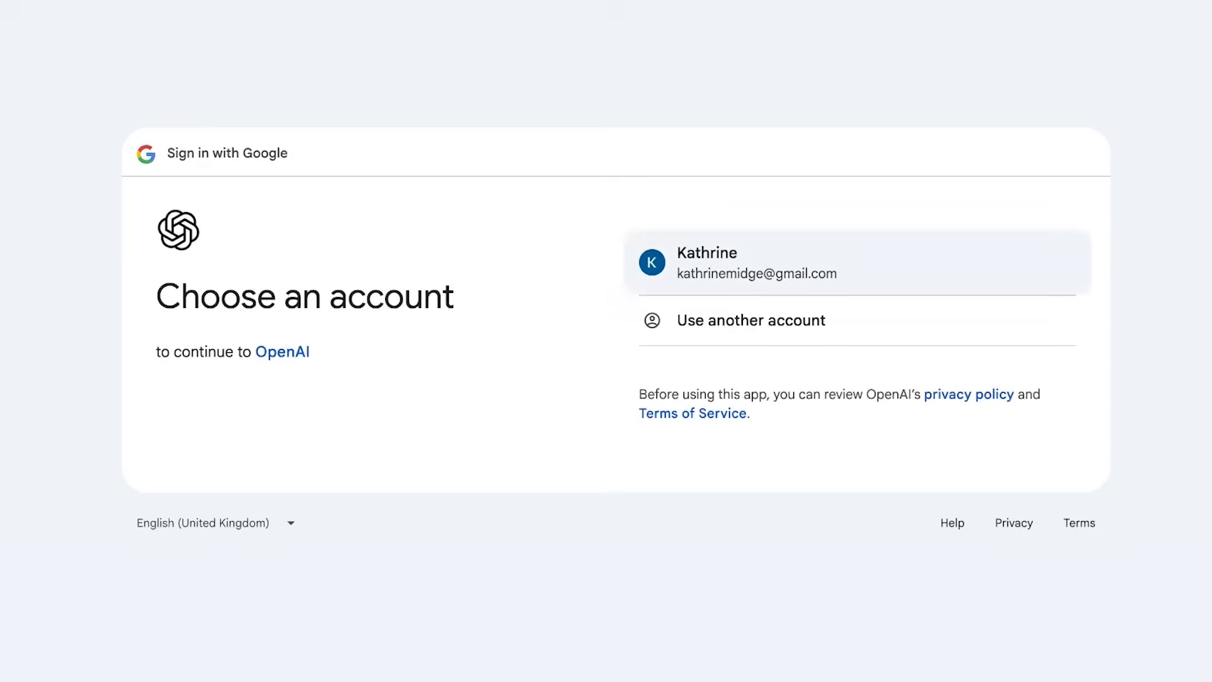
click(821, 263)
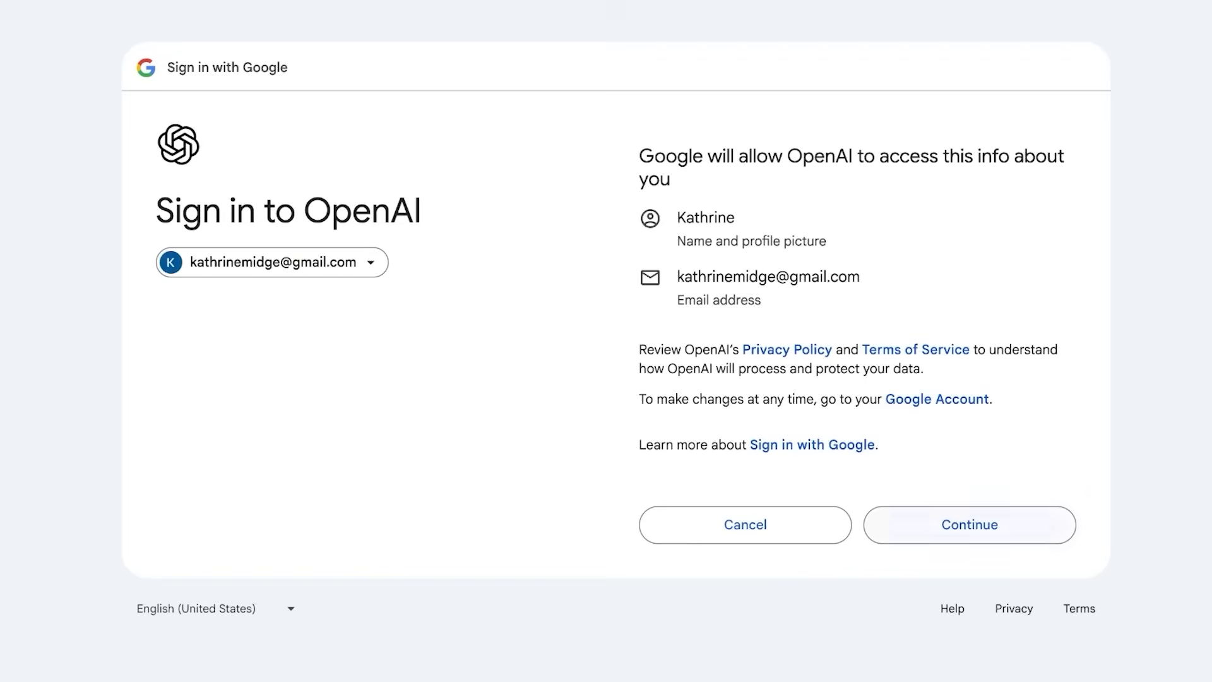
click(970, 524)
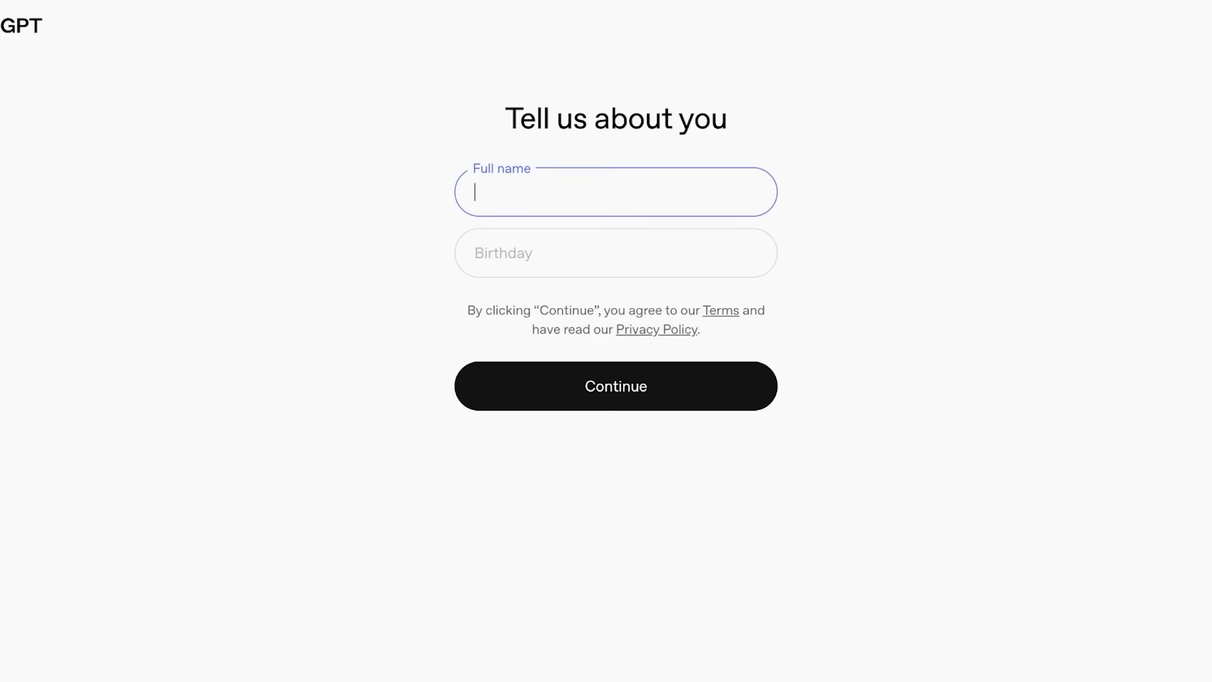
Enter the full name and birth date in the profile form and submit it.
click(475, 192)
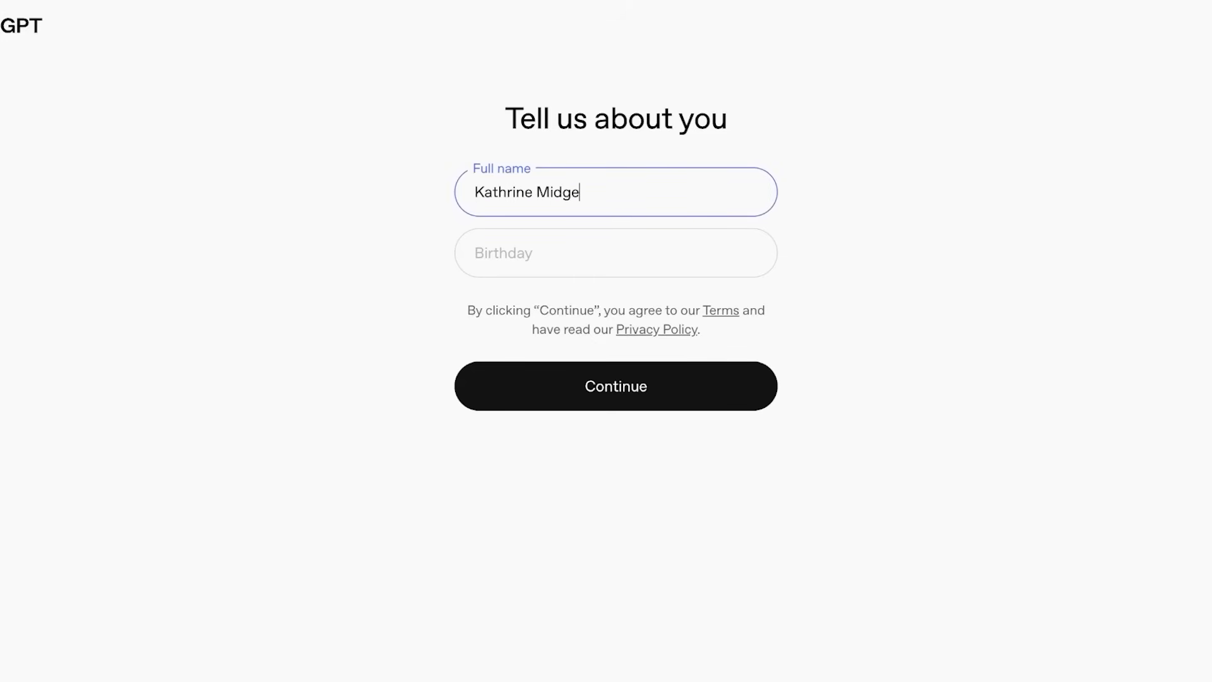
key(Tab)
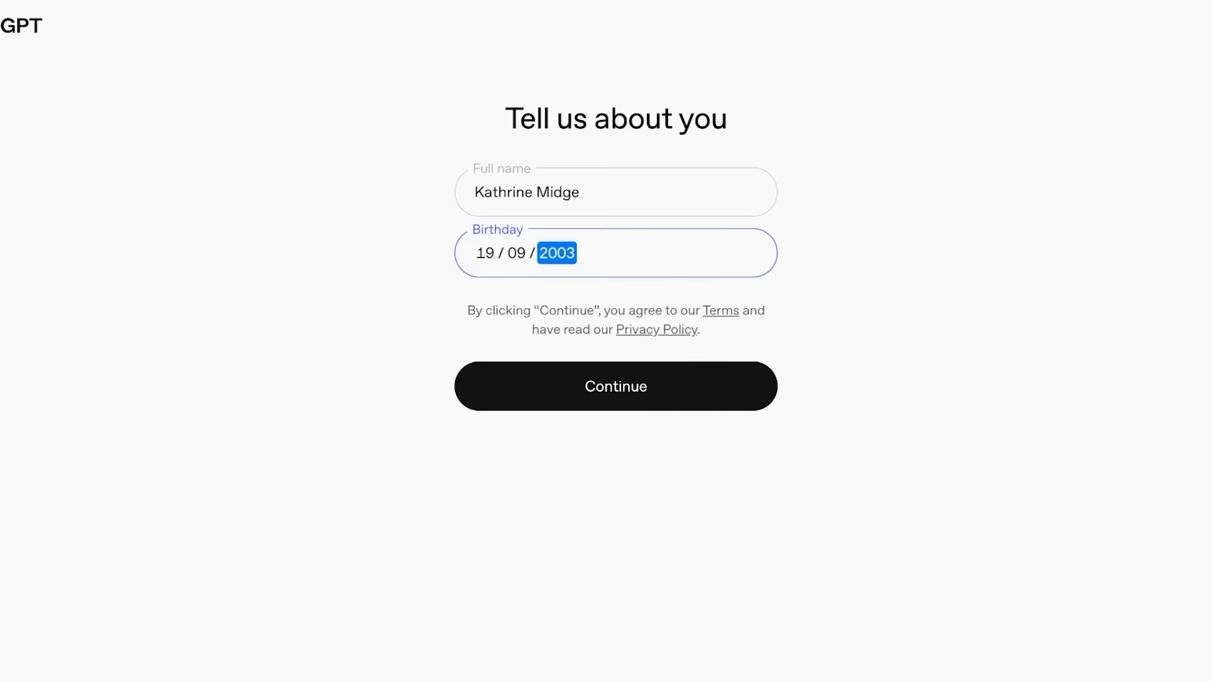
key(Return)
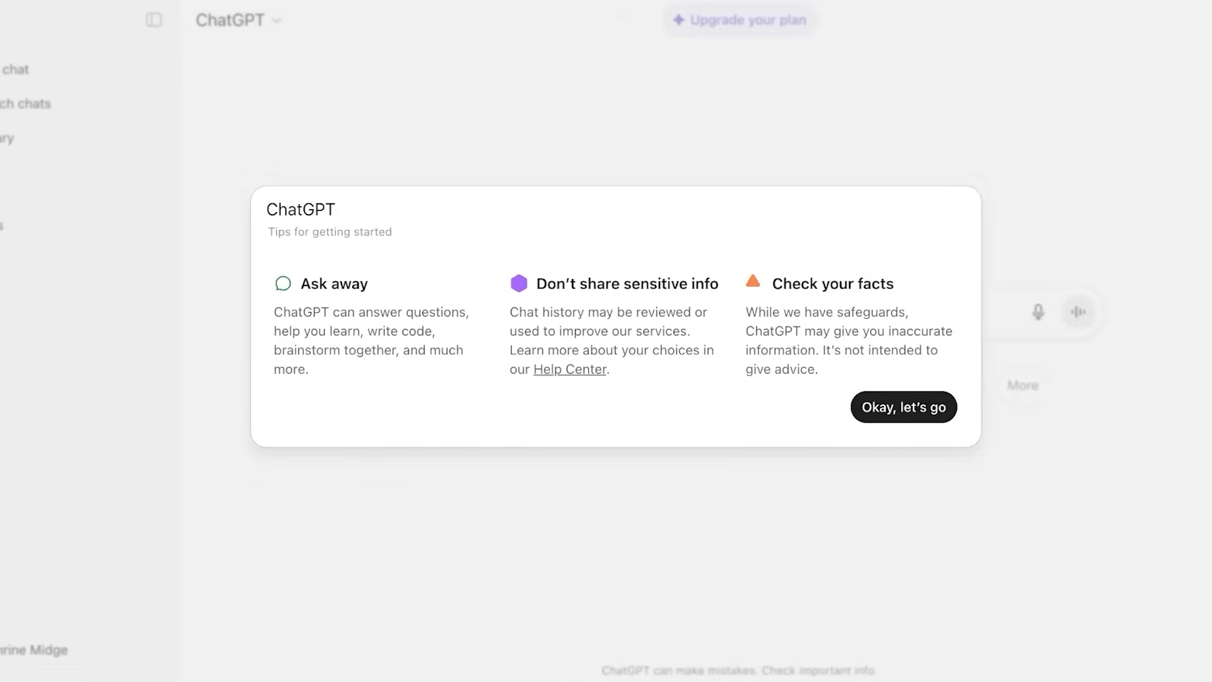
Dismiss the getting-started tips and open Settings from the account menu.
key(Return)
key(Down)
key(Down)
key(Down)
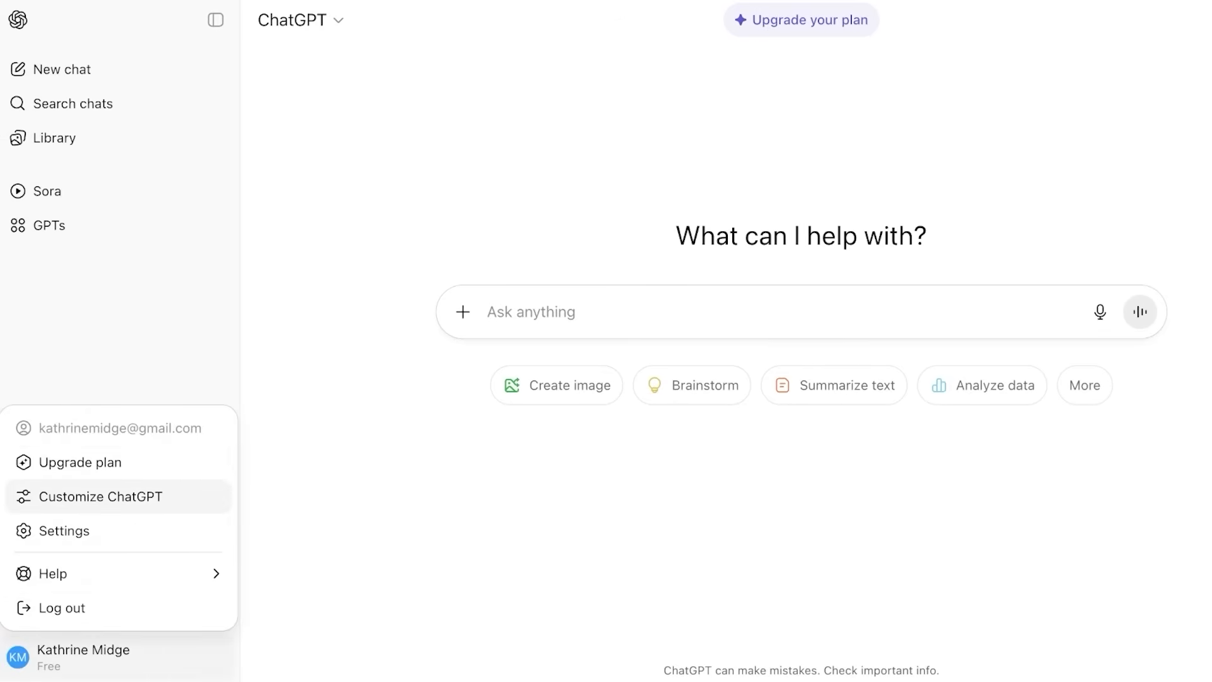
key(Return)
Browse the Connected apps, Data controls and General settings, then close Settings.
key(shift+Tab)
key(shift+Tab)
key(shift+Tab)
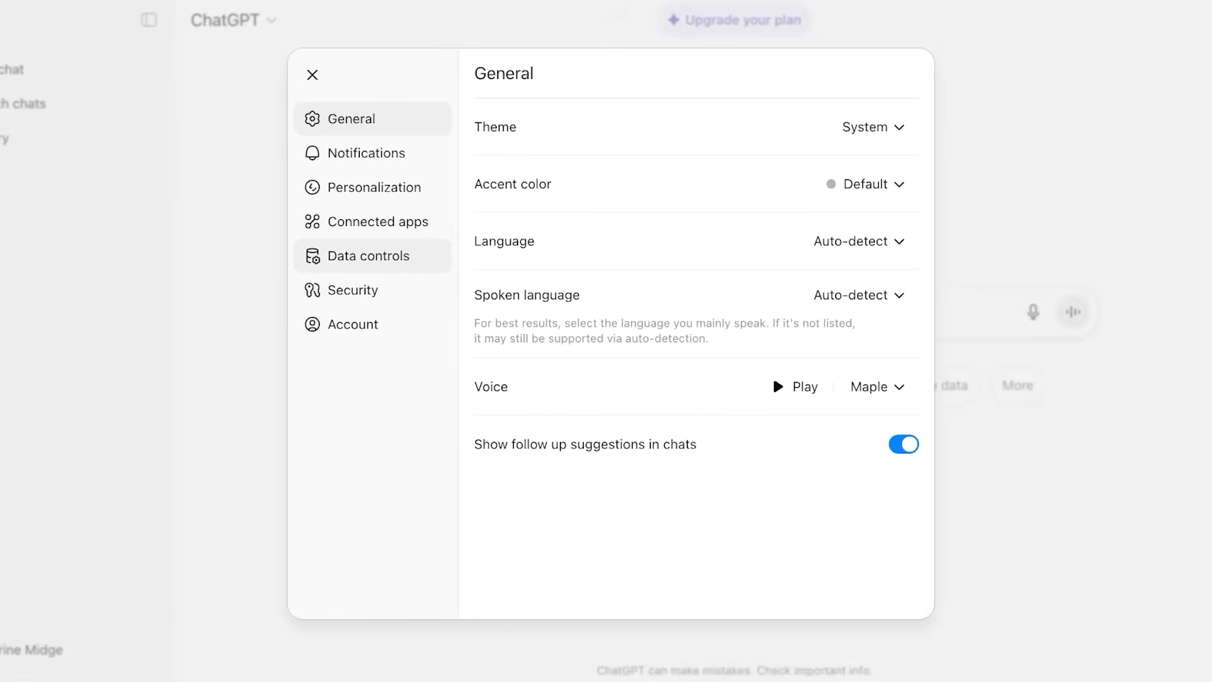
key(Return)
key(Tab)
key(Return)
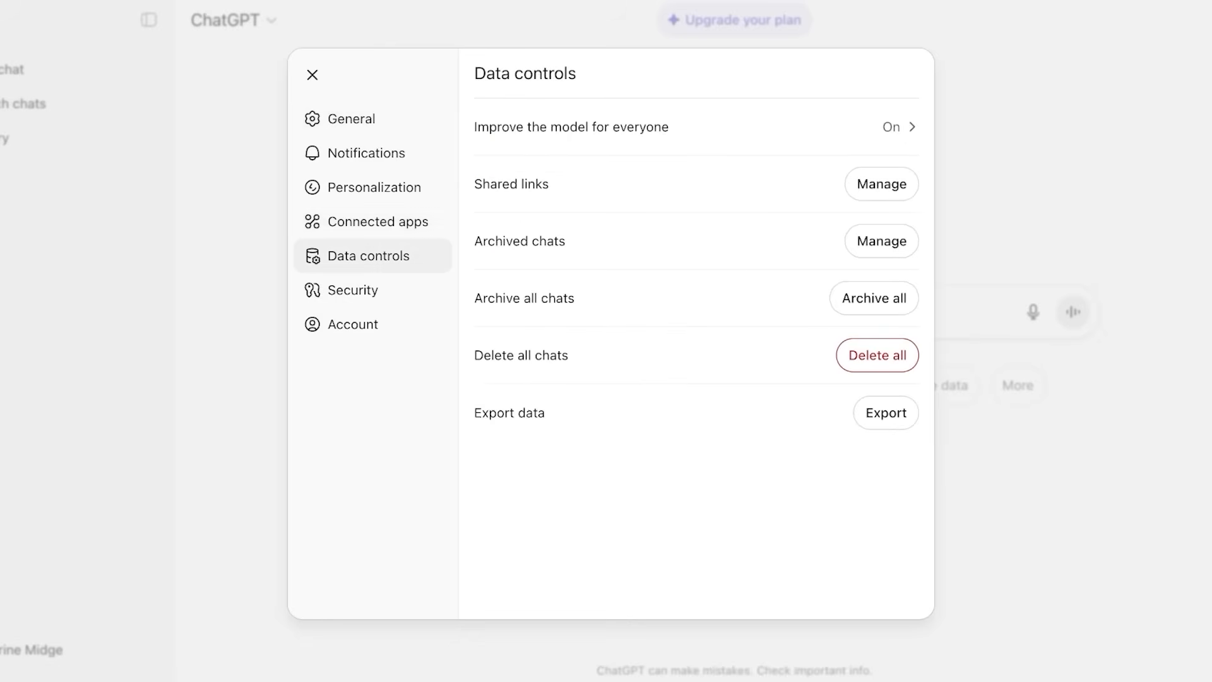
key(shift+Tab)
key(shift+Tab)
key(shift+Tab)
key(shift+Tab)
key(Return)
key(Escape)
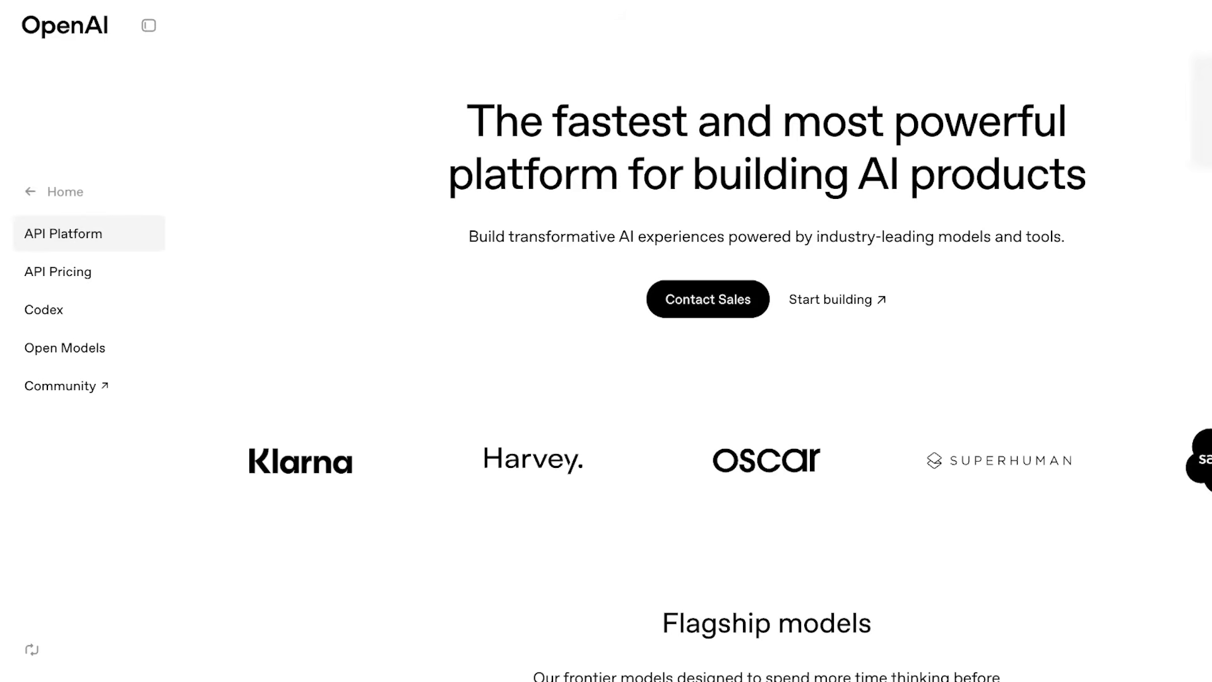
scroll(729, 383, down, 8)
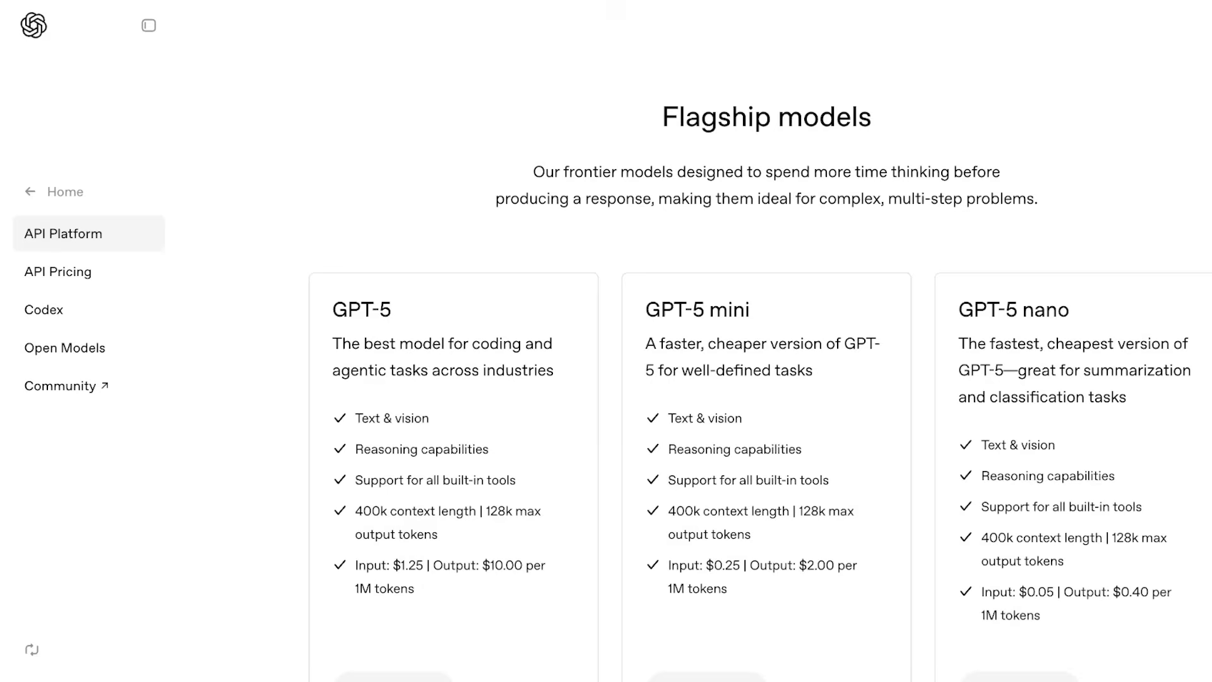
scroll(730, 383, down, 1)
scroll(729, 383, up, 8)
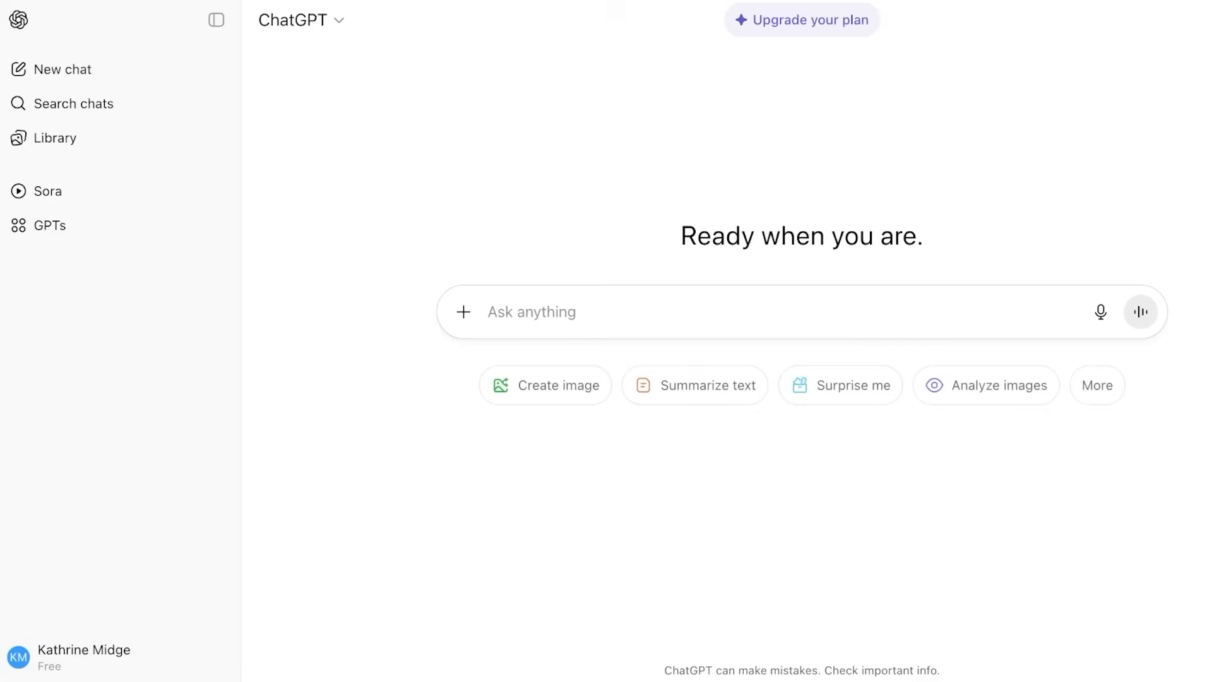
Start a new OpenAi credential from the Message a model node's credential list.
click(76, 658)
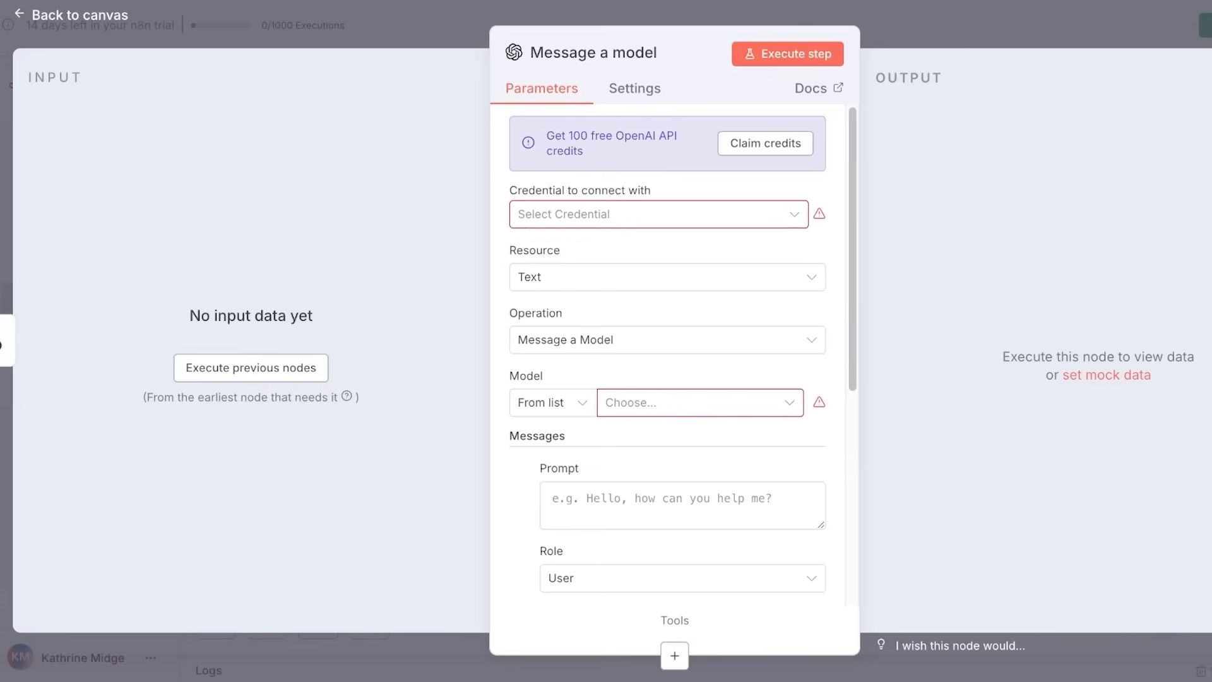
click(595, 211)
click(549, 260)
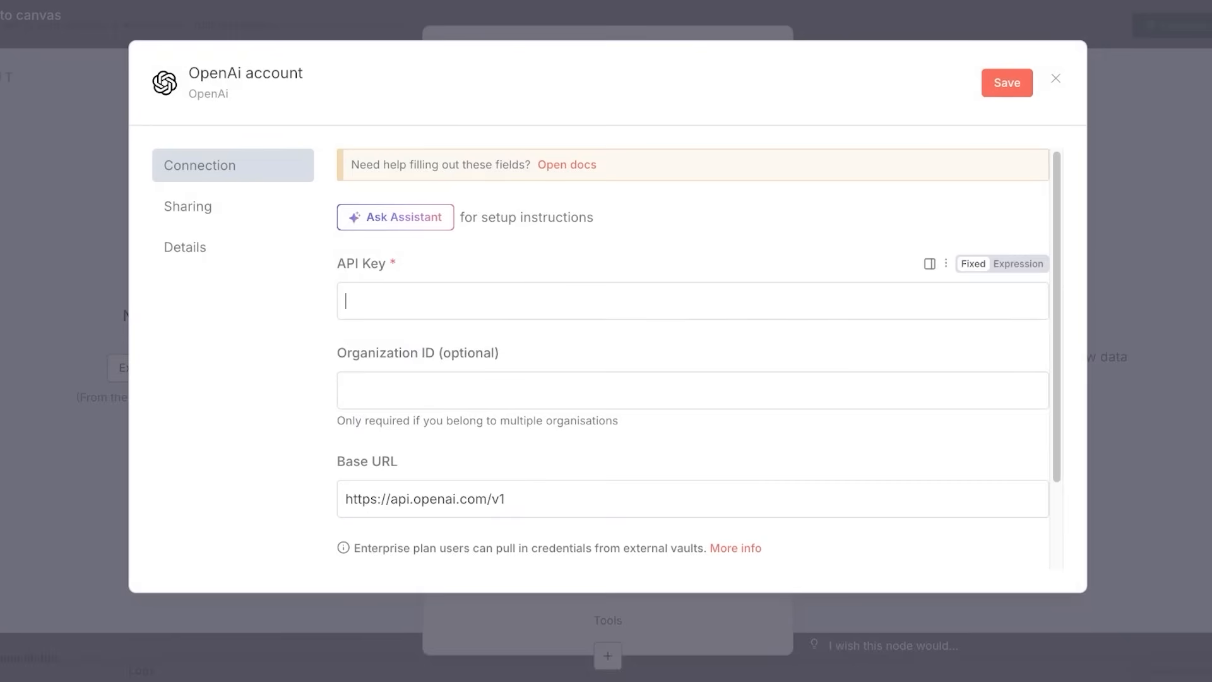
scroll(694, 354, down, 1)
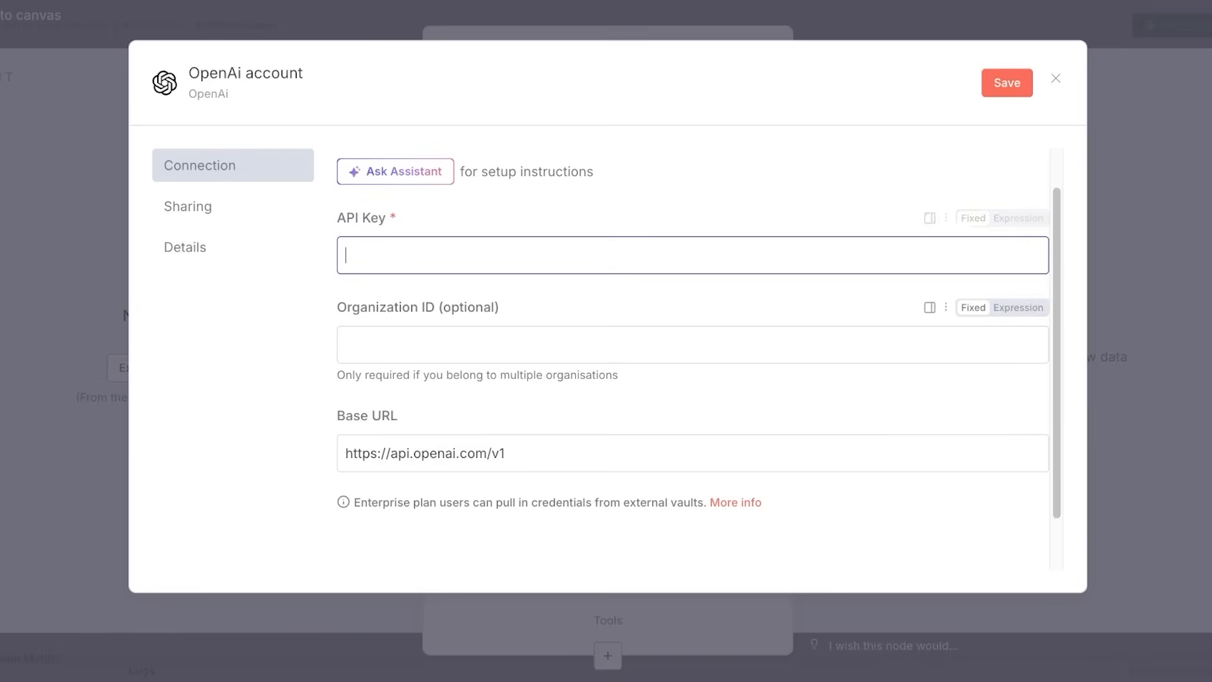
key(Escape)
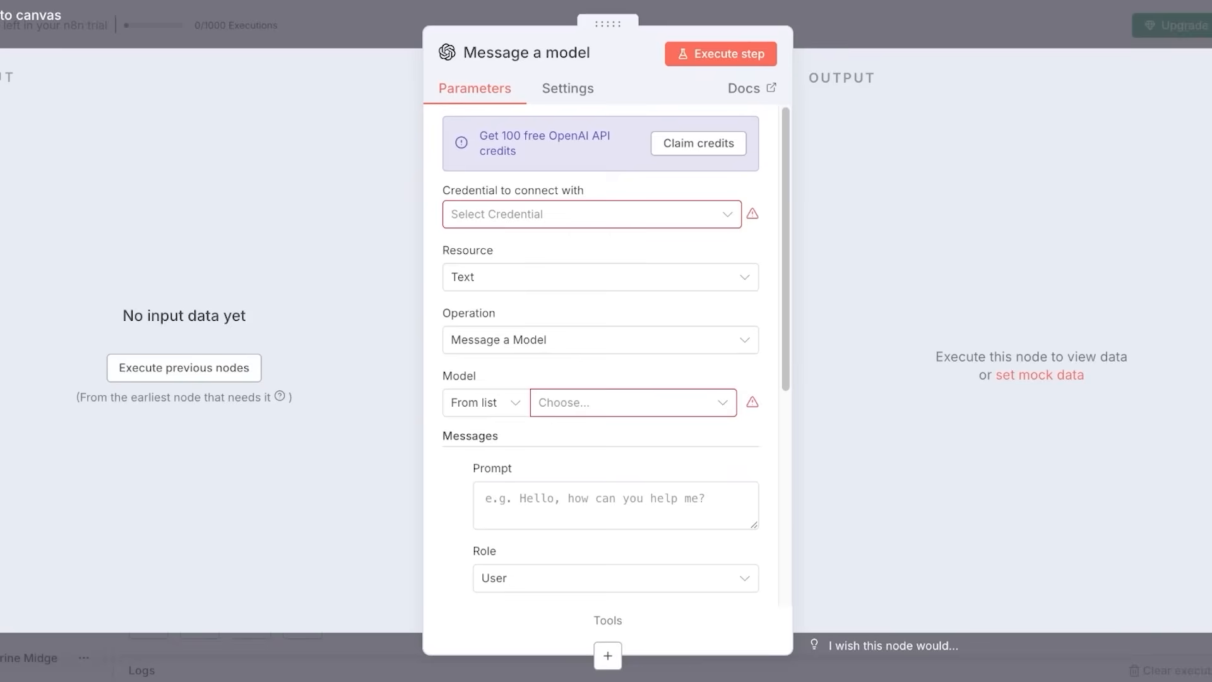
Reopen the new OpenAi credential and ask the AI Assistant for setup instructions.
click(546, 261)
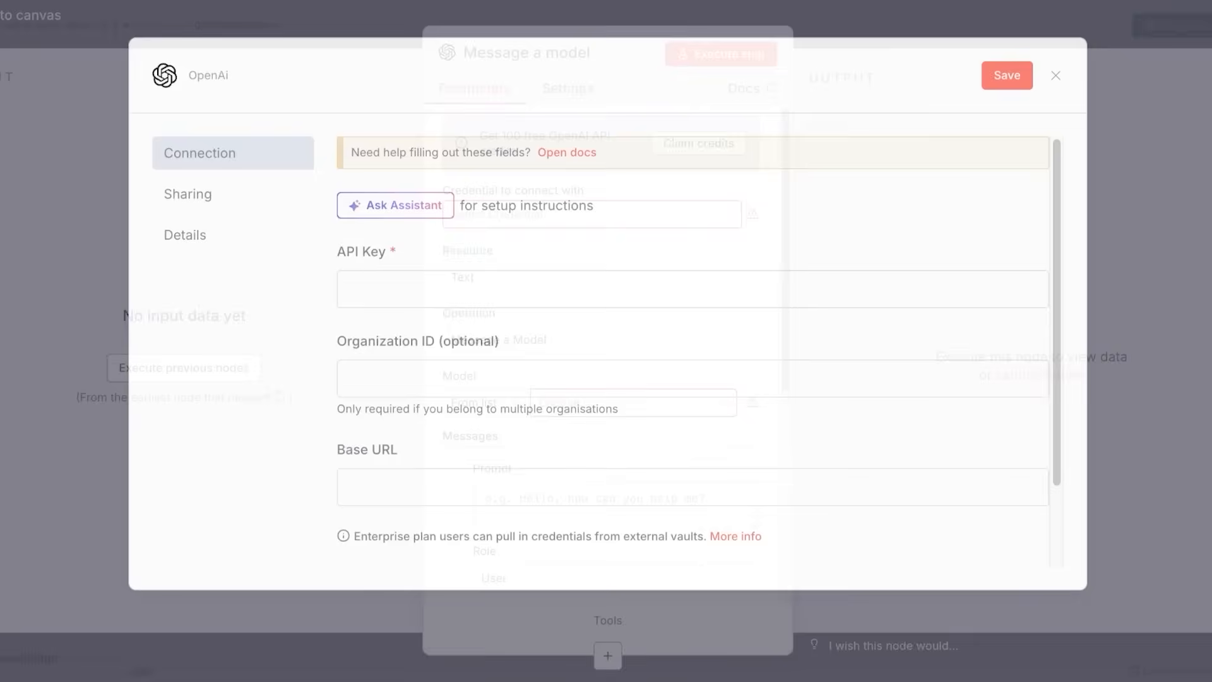
click(382, 203)
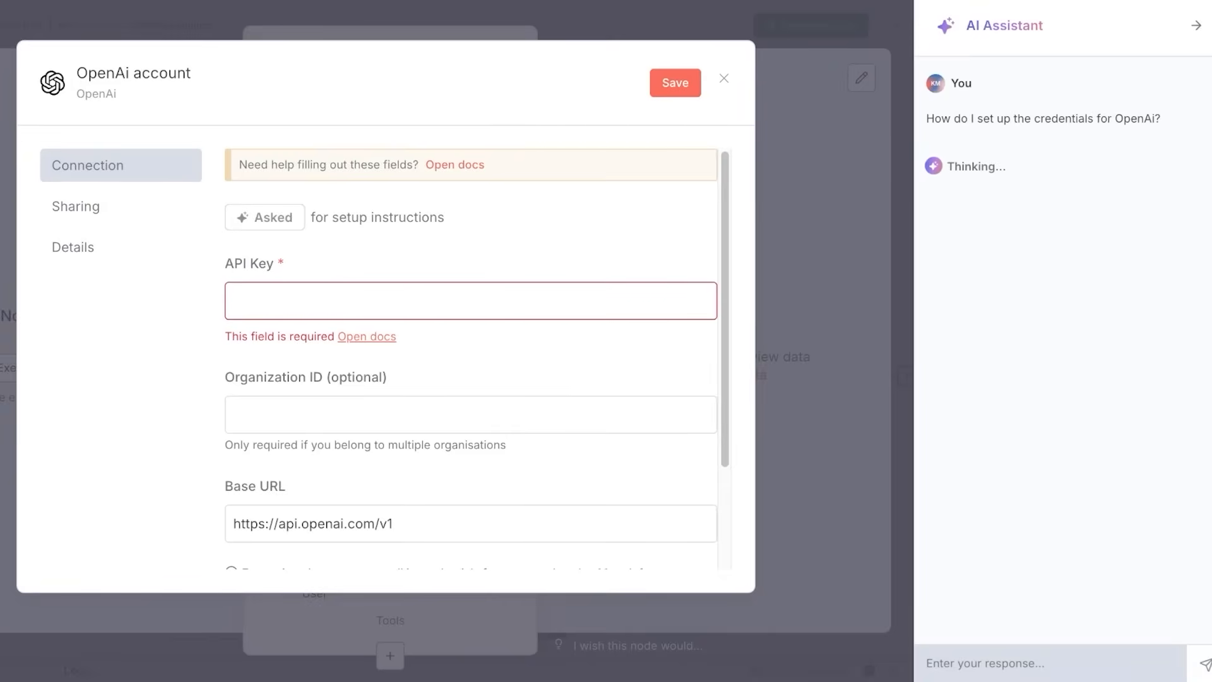
scroll(471, 360, down, 1)
scroll(471, 360, down, 3)
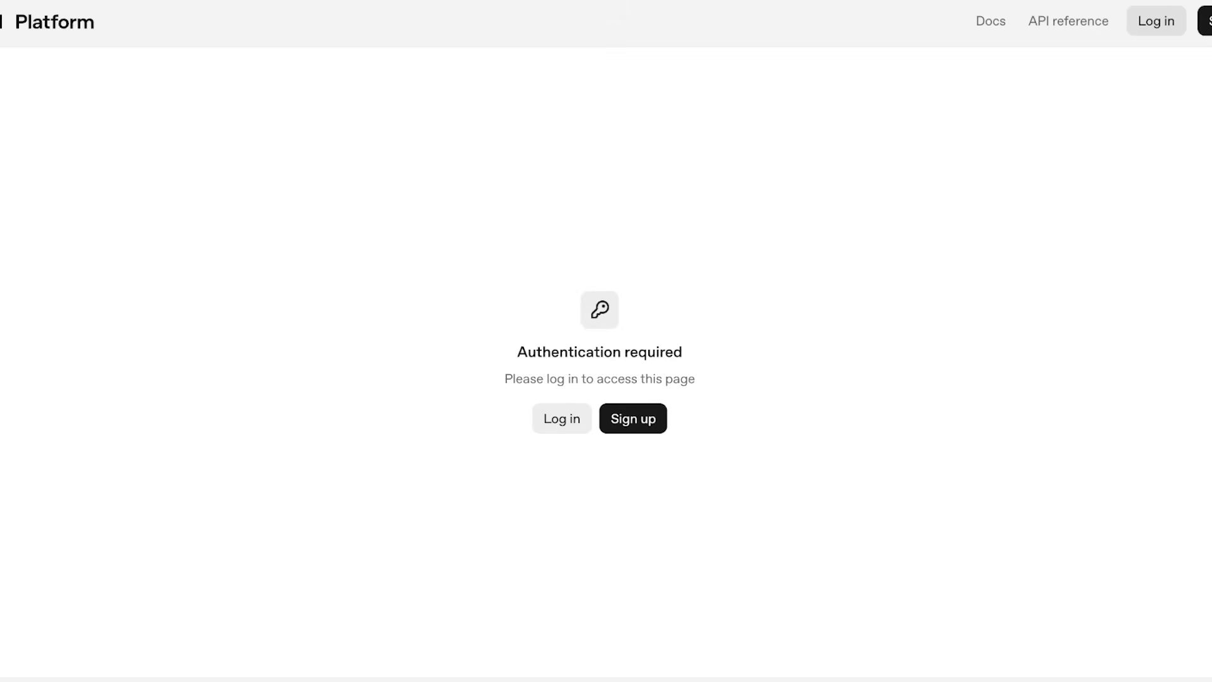
Log in to OpenAI Platform, create a secret key named 'project1', and copy it.
click(1156, 21)
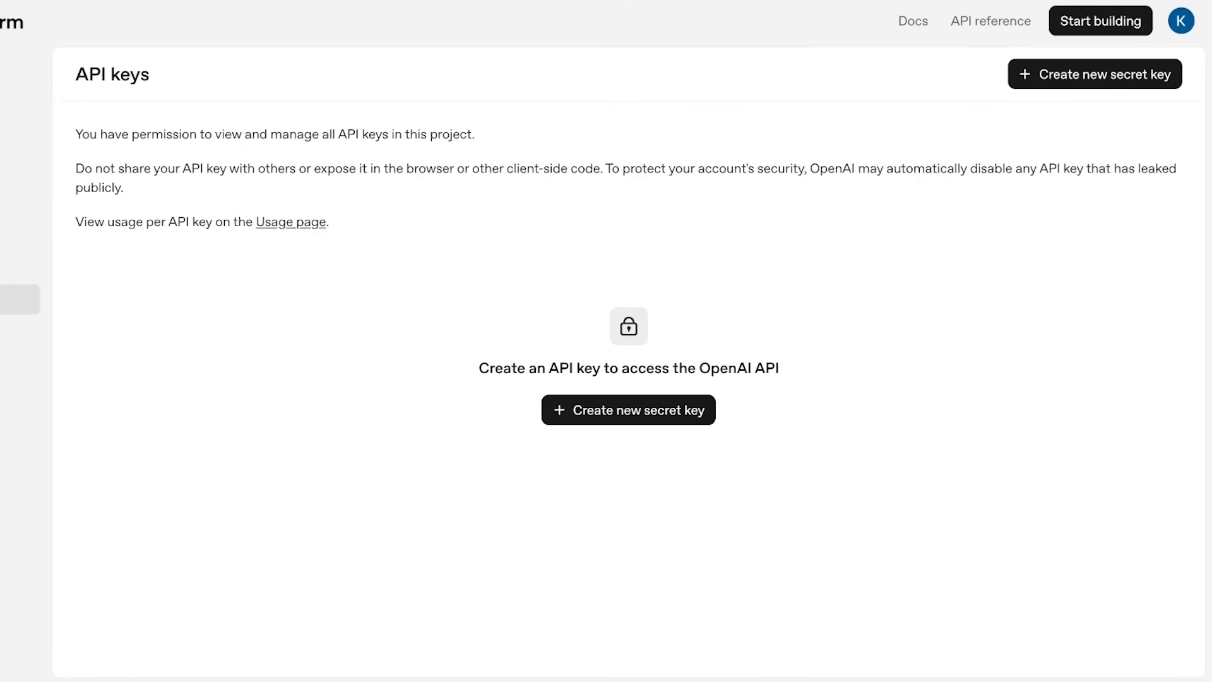
click(1166, 74)
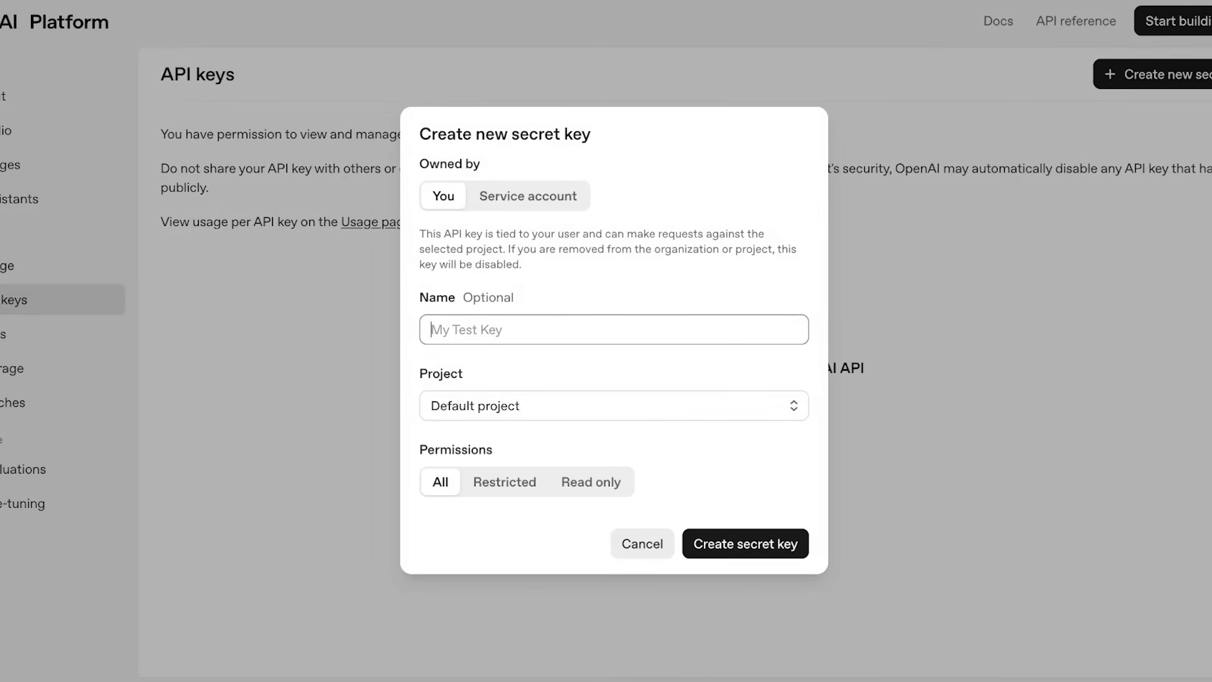
text(project1)
key(Return)
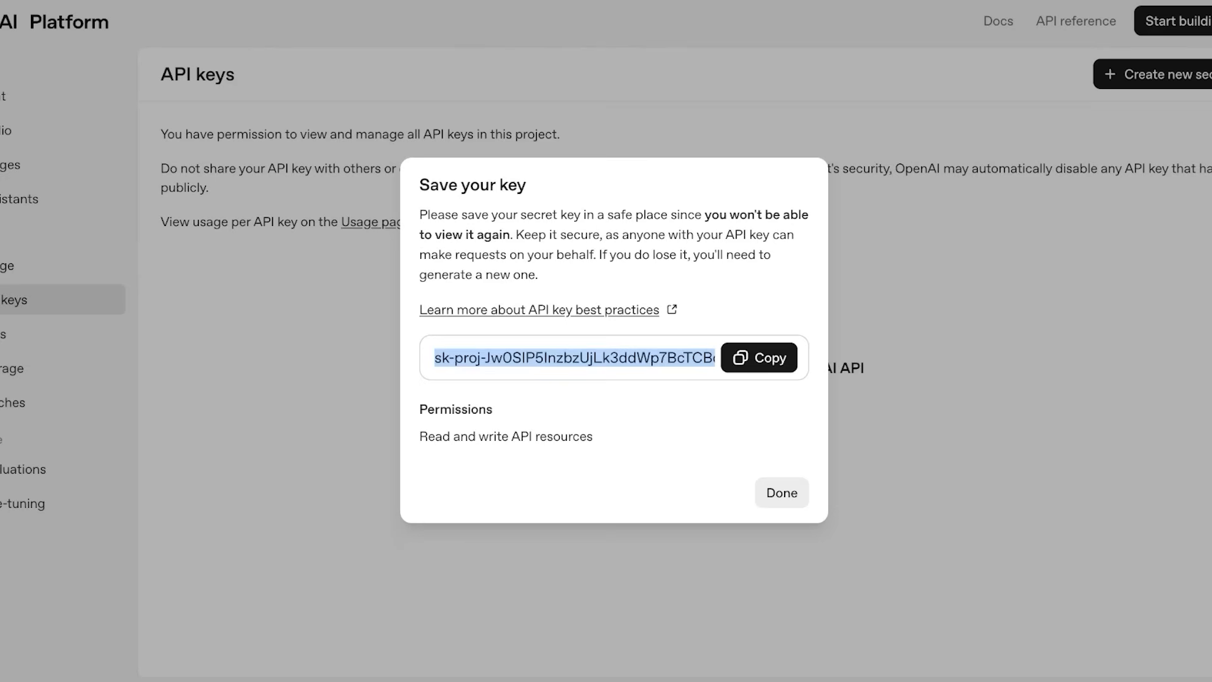
click(759, 357)
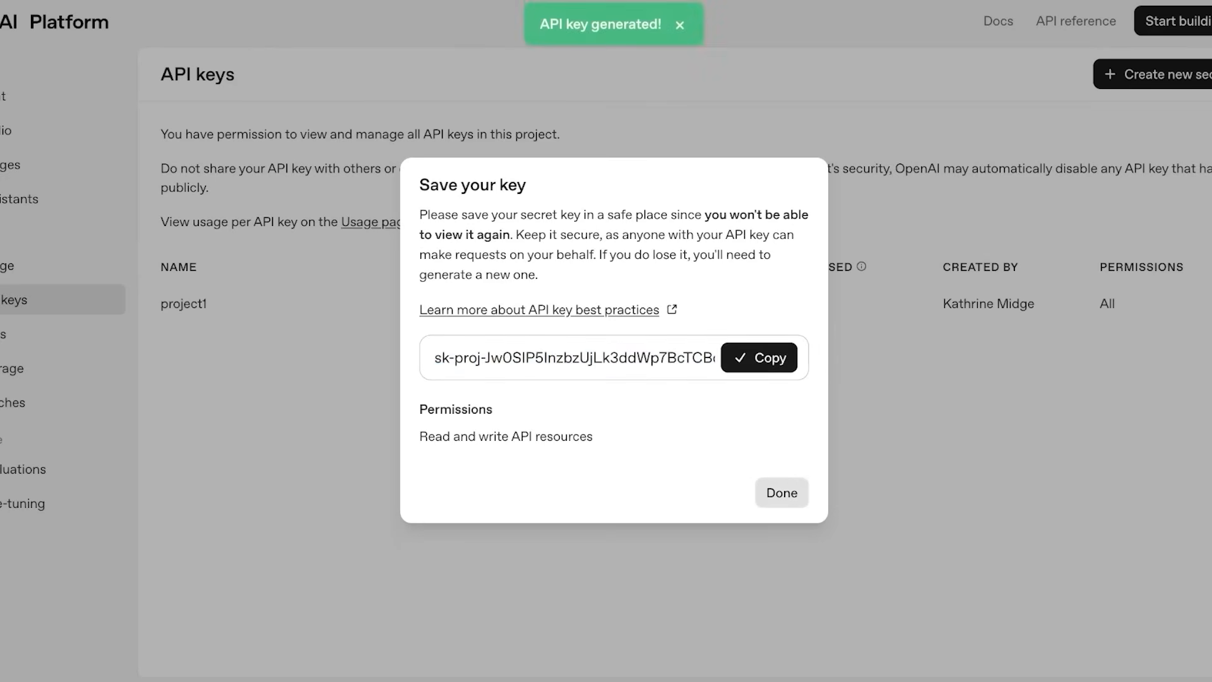
click(781, 492)
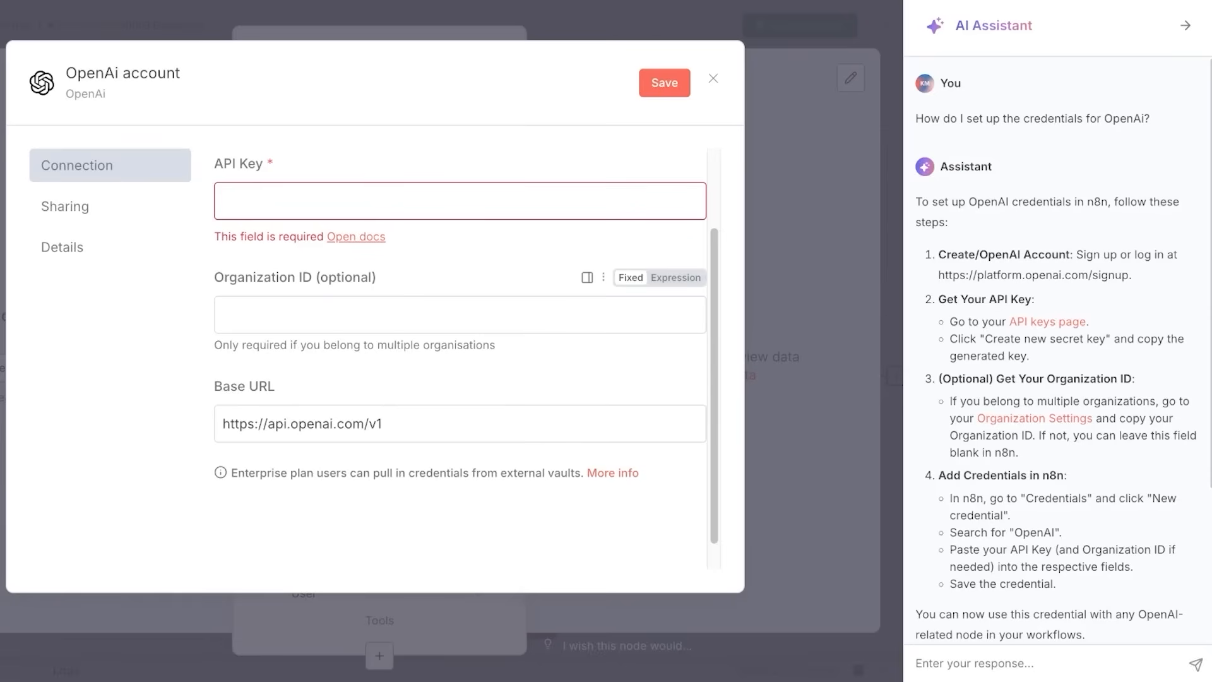
click(222, 200)
Save the OpenAi account credential with the pasted API key and choose GPT-4.1-MINI as model.
key(ctrl+v)
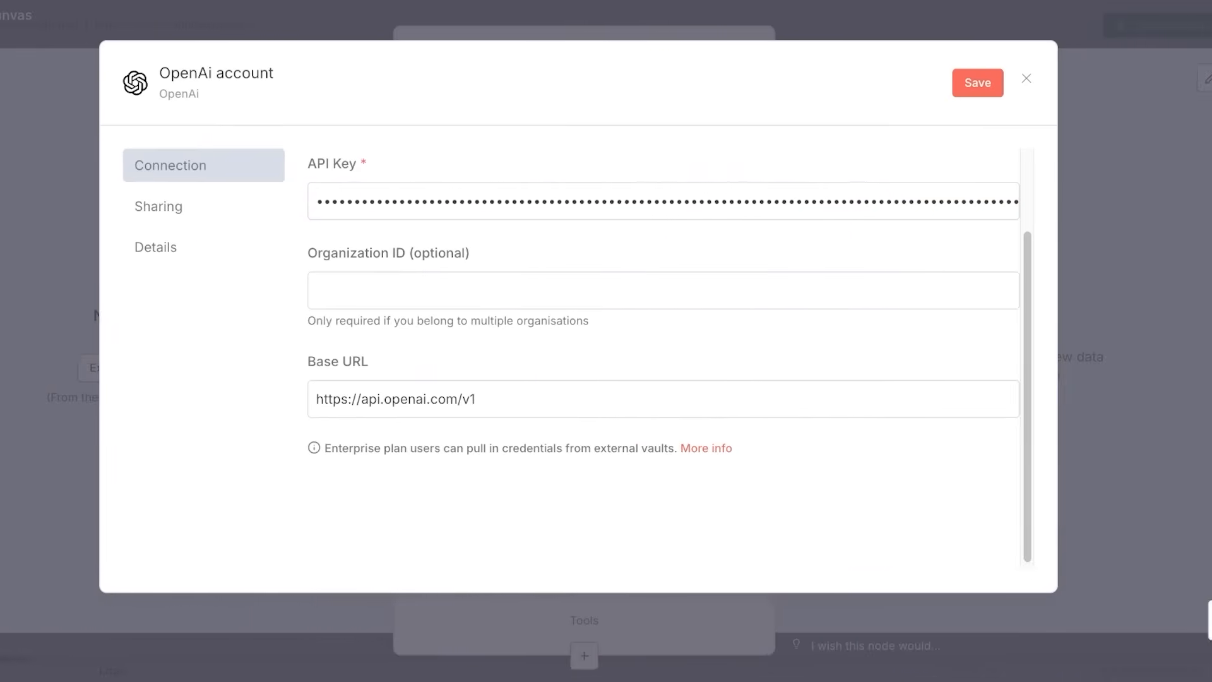
key(Return)
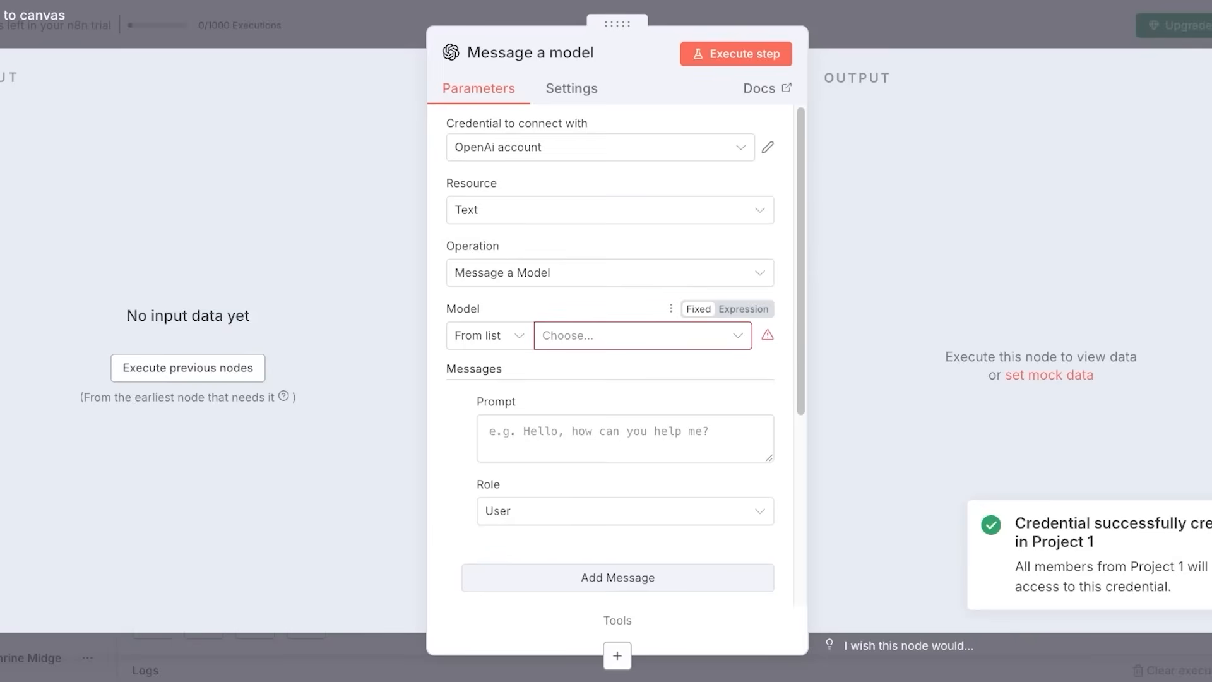
click(642, 335)
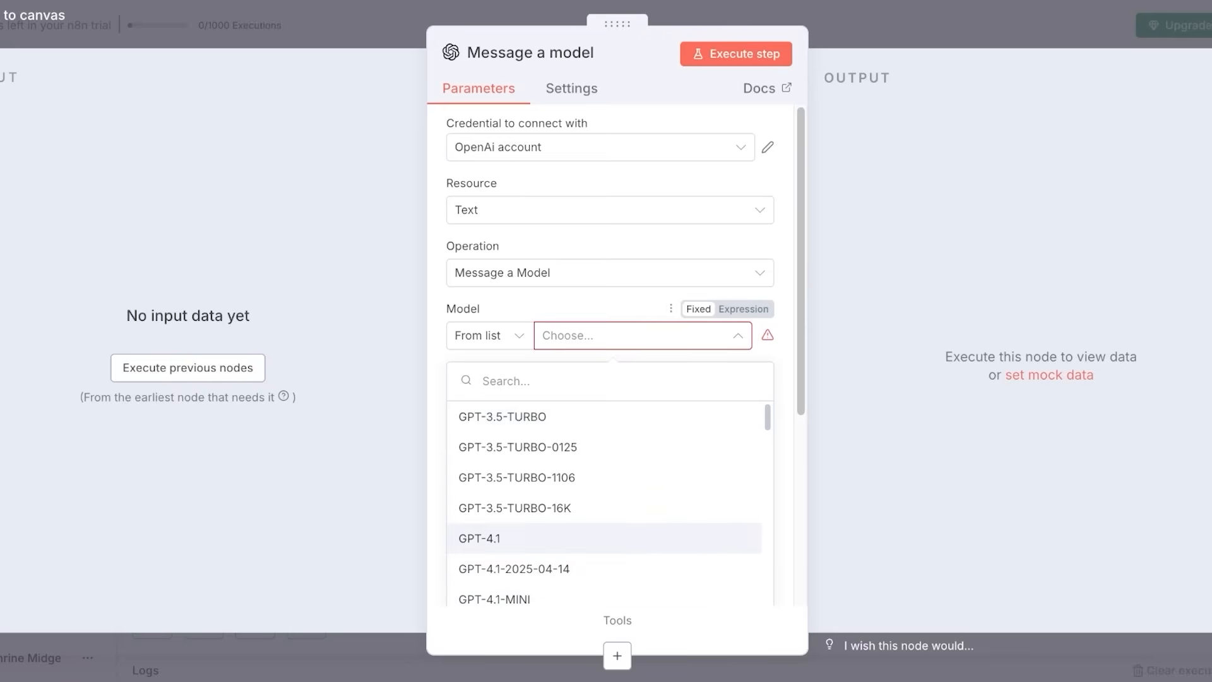
scroll(606, 540, down, 2)
scroll(606, 543, up, 2)
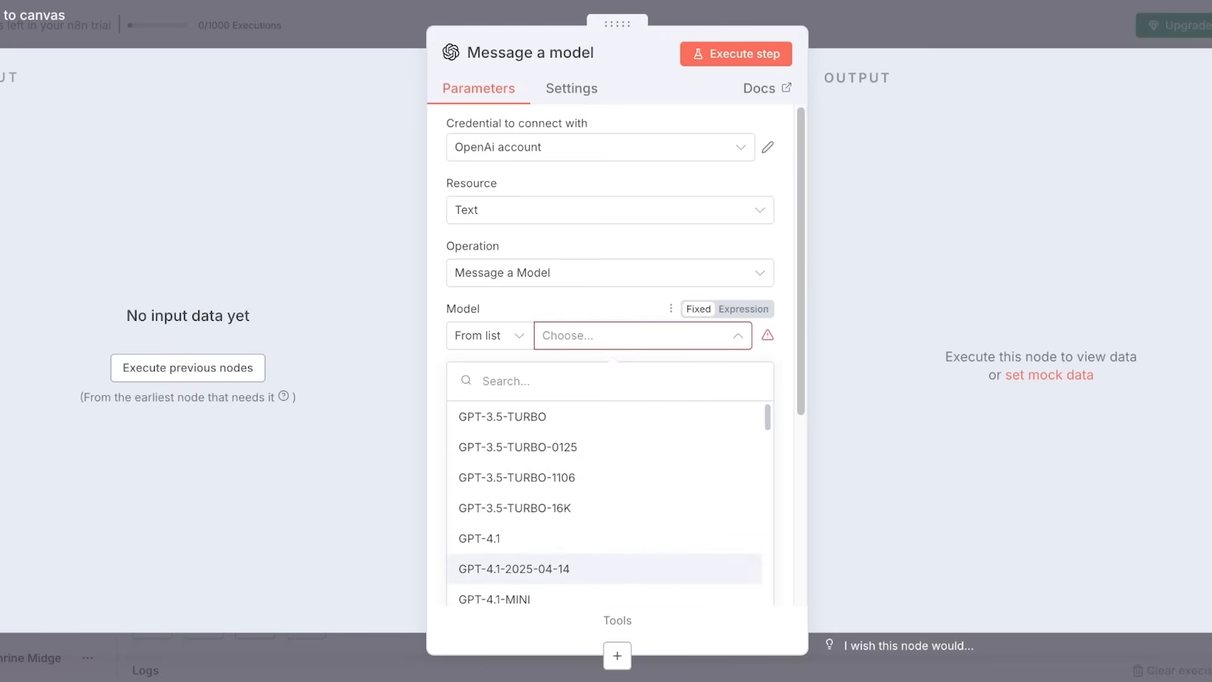
scroll(606, 518, down, 1)
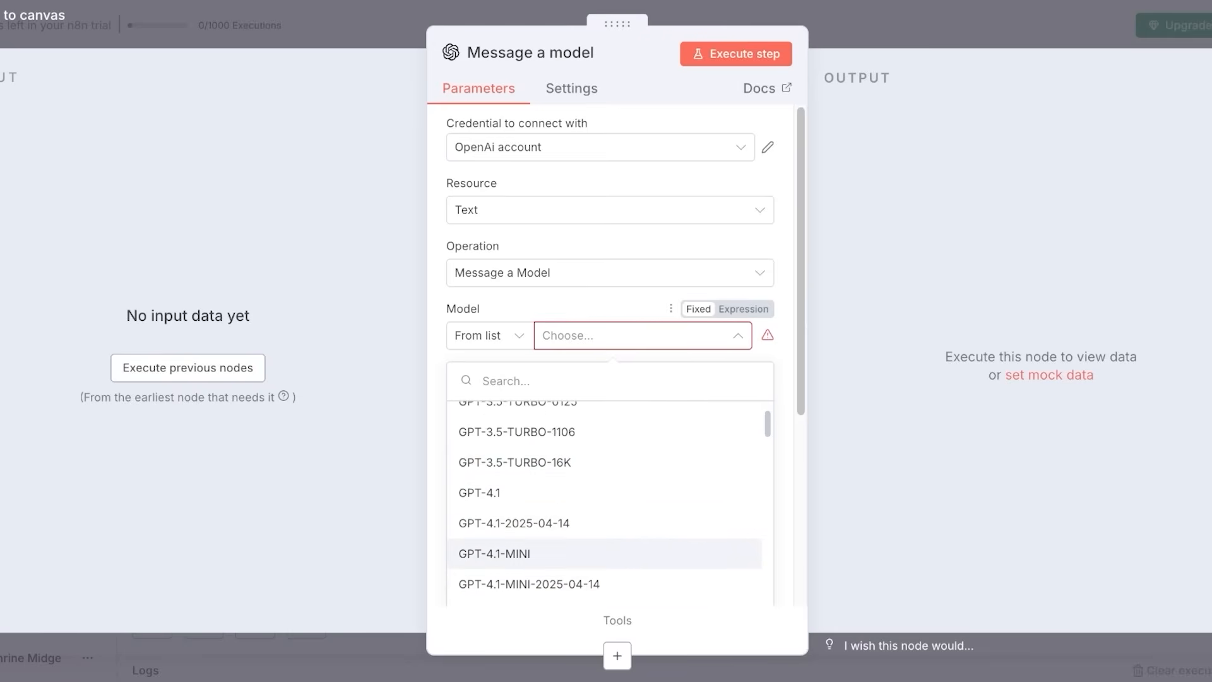
click(606, 553)
Review the Message a model parameters and return to the workflow canvas.
scroll(606, 442, down, 1)
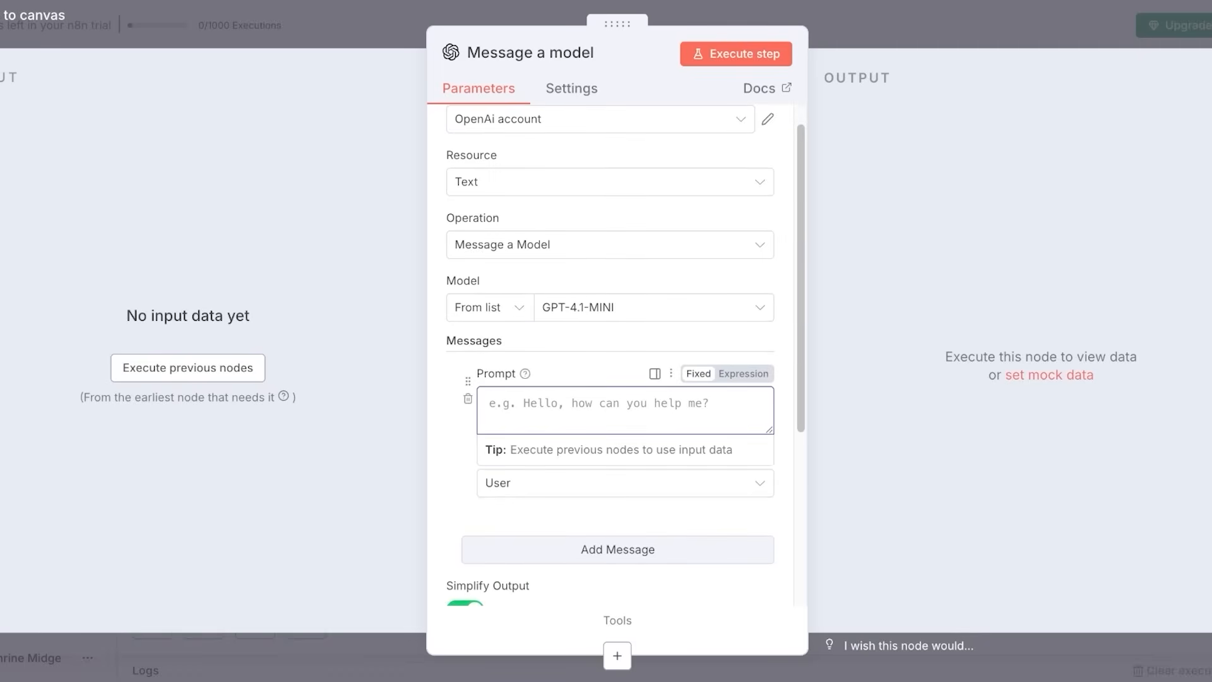
scroll(609, 354, down, 1)
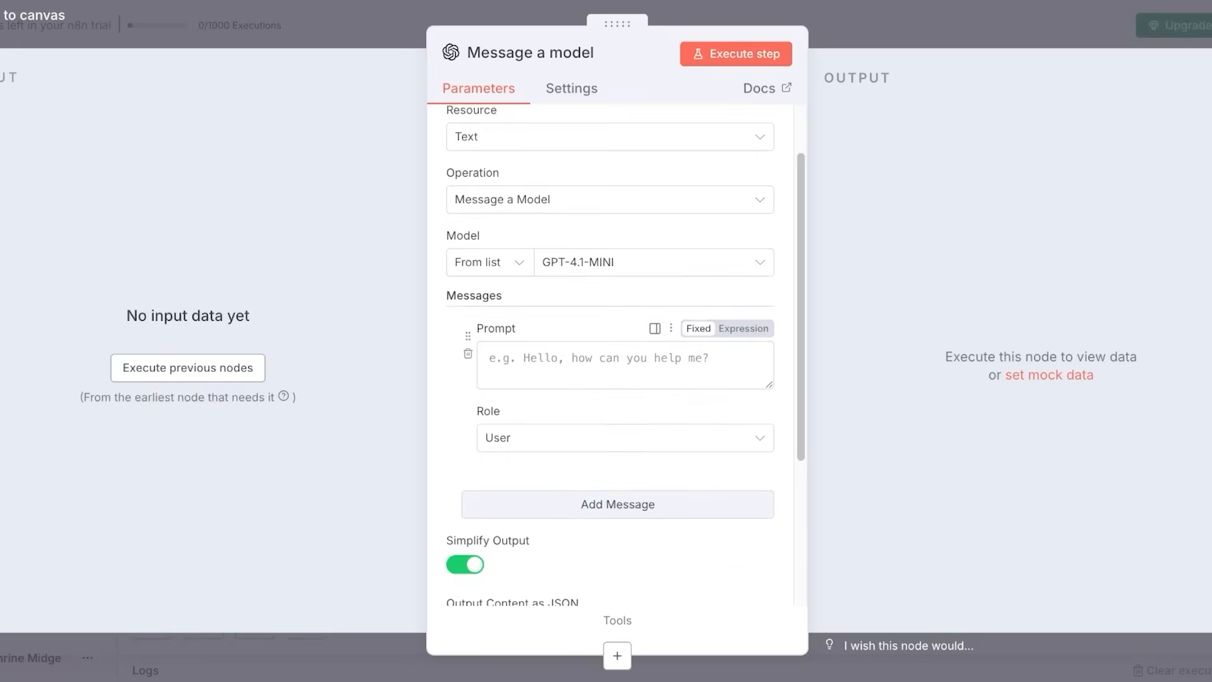
scroll(609, 411, down, 2)
scroll(625, 404, down, 2)
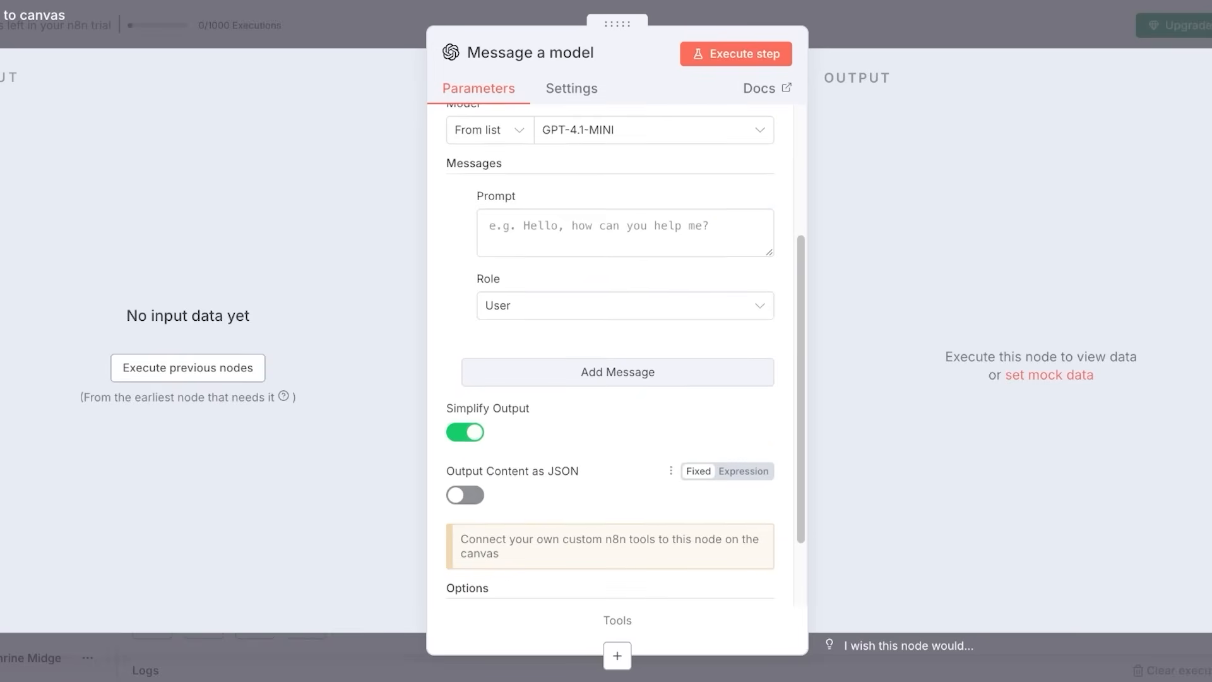
scroll(625, 379, up, 1)
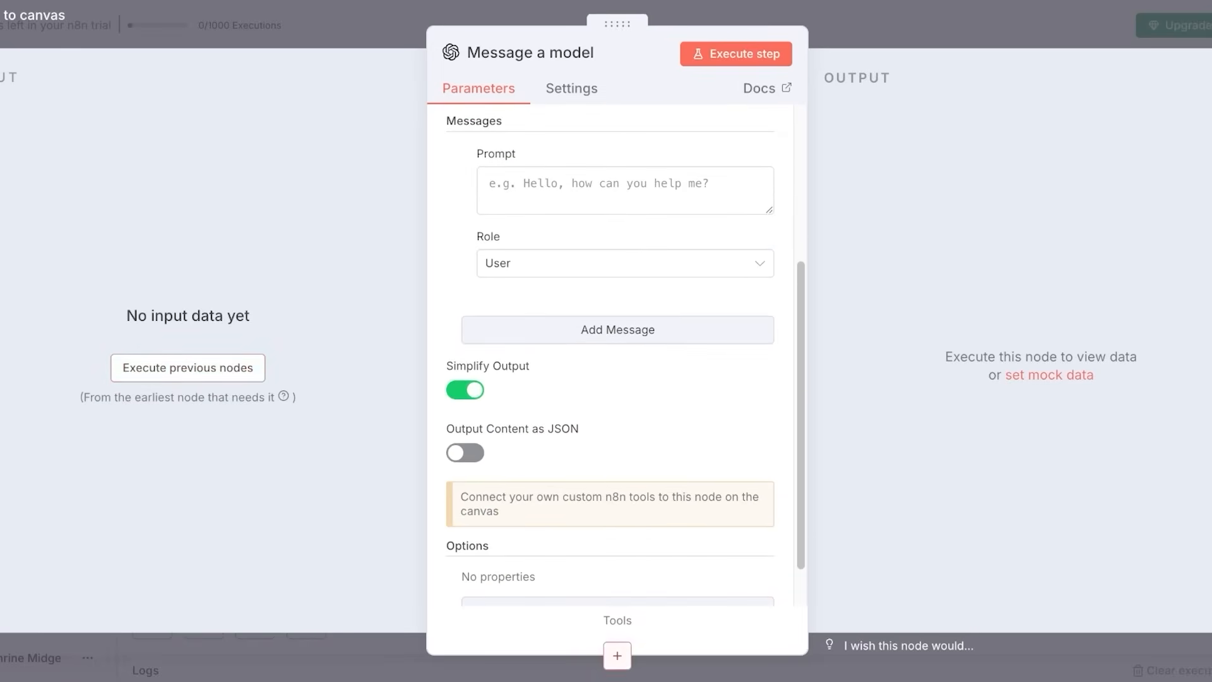
key(Escape)
drag(1211, 450, 1108, 439)
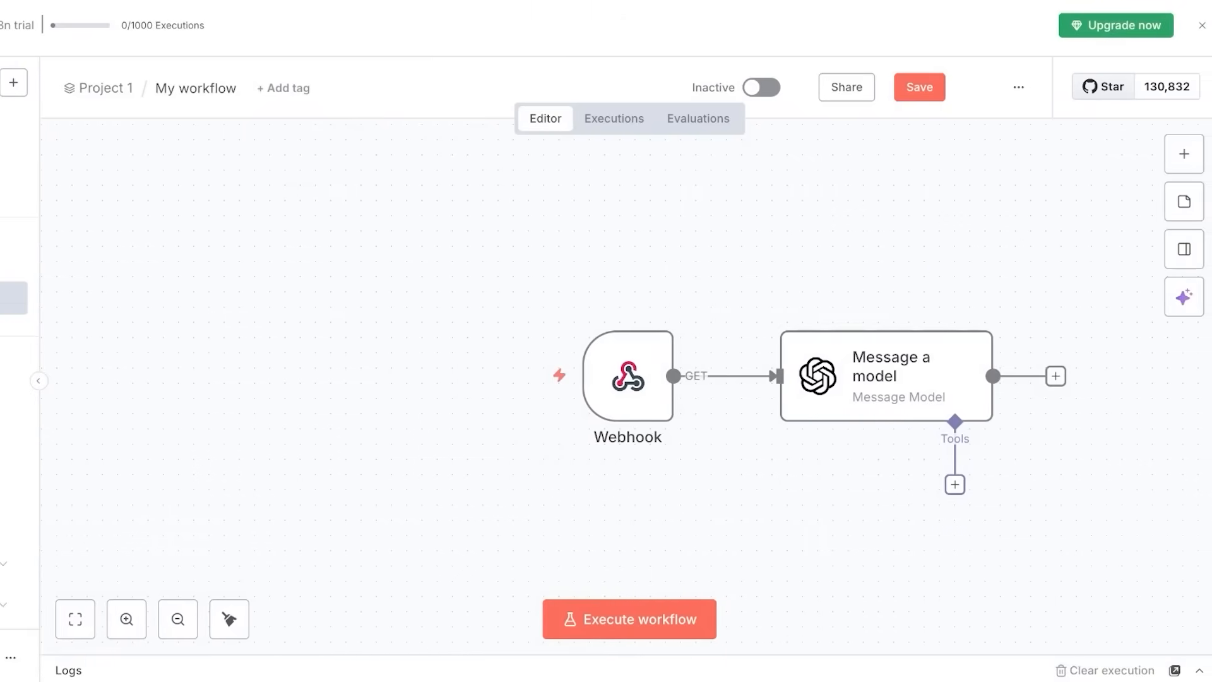
Add a Send Email node after Message a model via an 'emai' search.
click(887, 376)
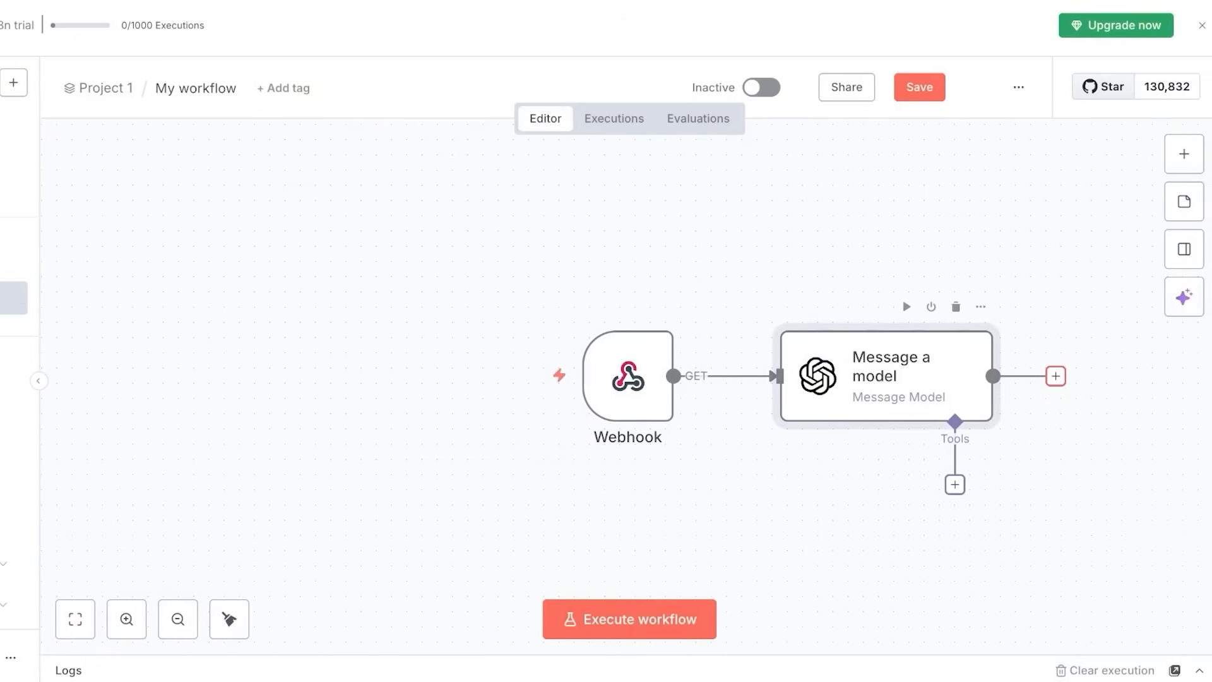
click(1055, 376)
click(531, 518)
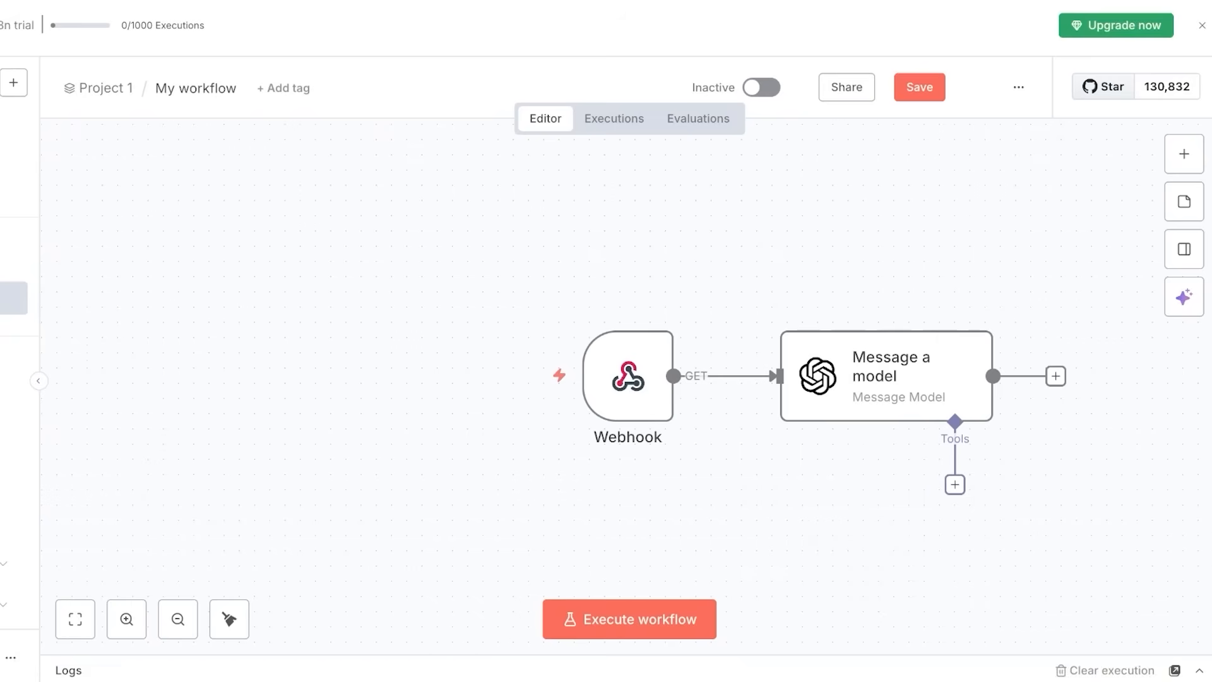
click(1055, 376)
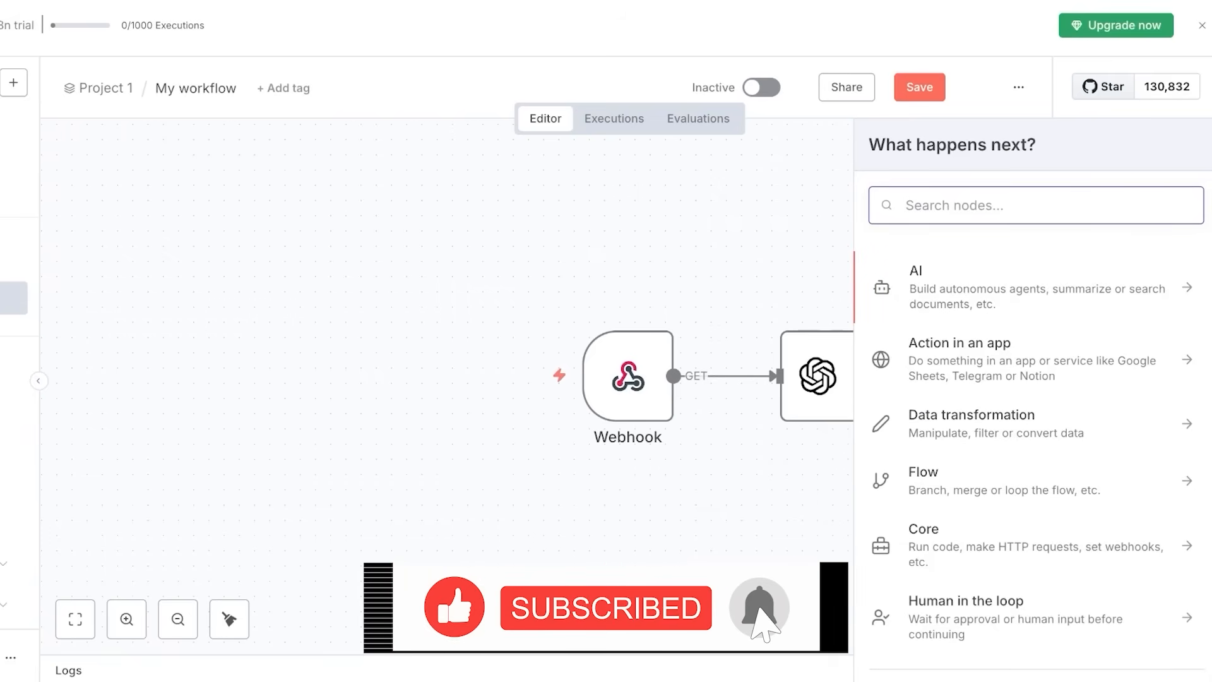
text(emai)
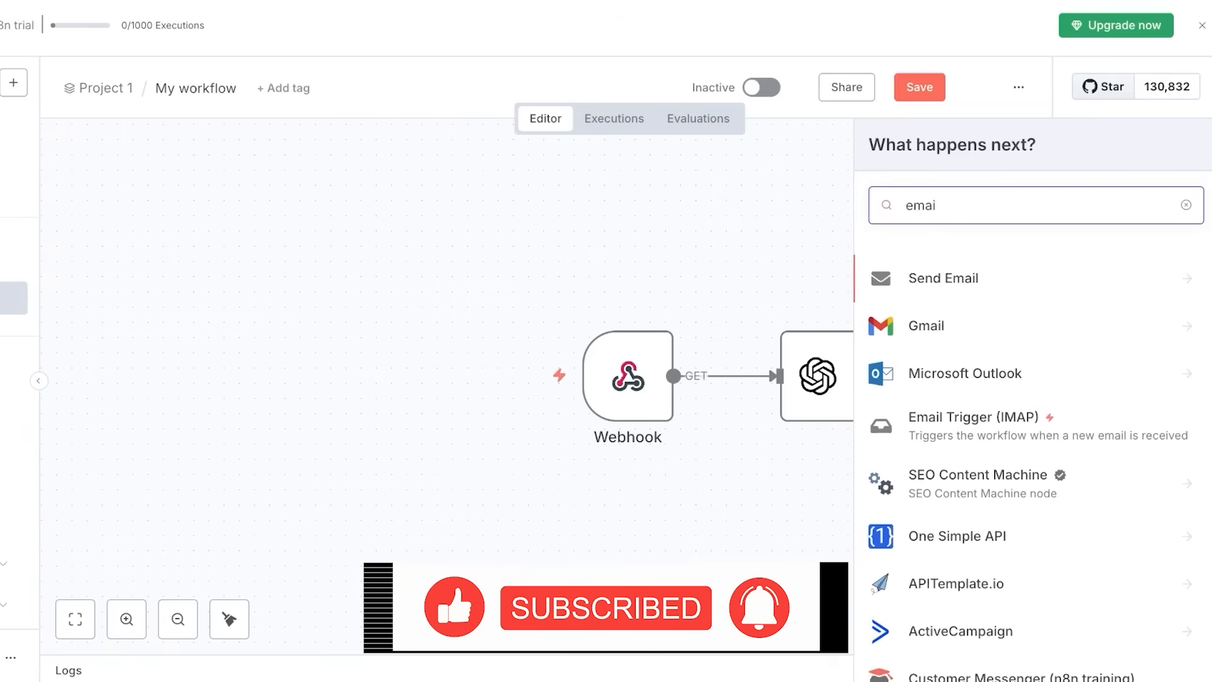
key(Return)
key(Return)
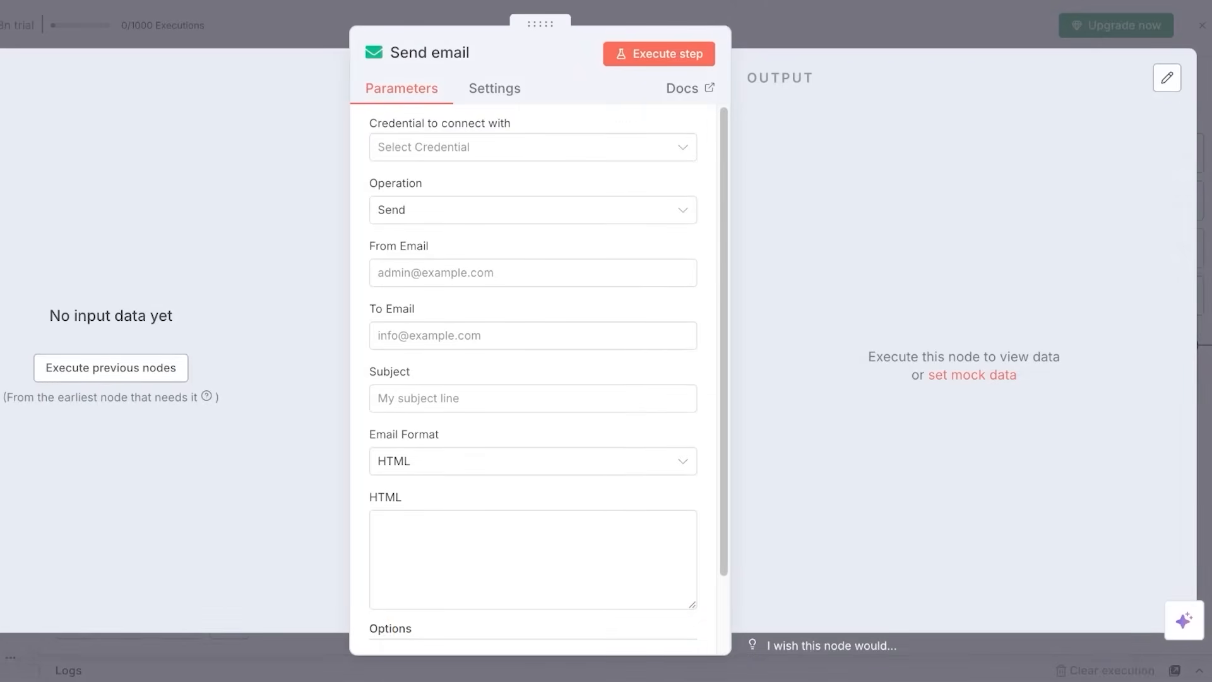
Open a new SMTP credential form, then close it and the Send email settings unsaved.
click(533, 148)
click(482, 183)
scroll(533, 253, down, 3)
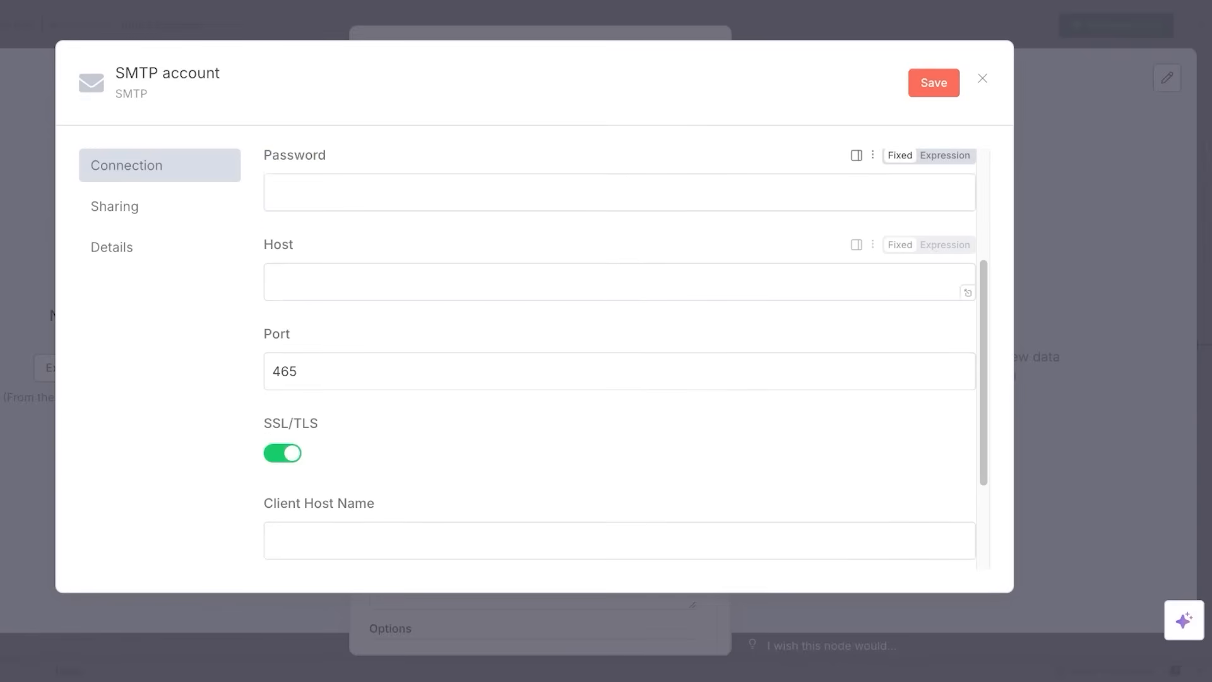
click(982, 78)
key(Escape)
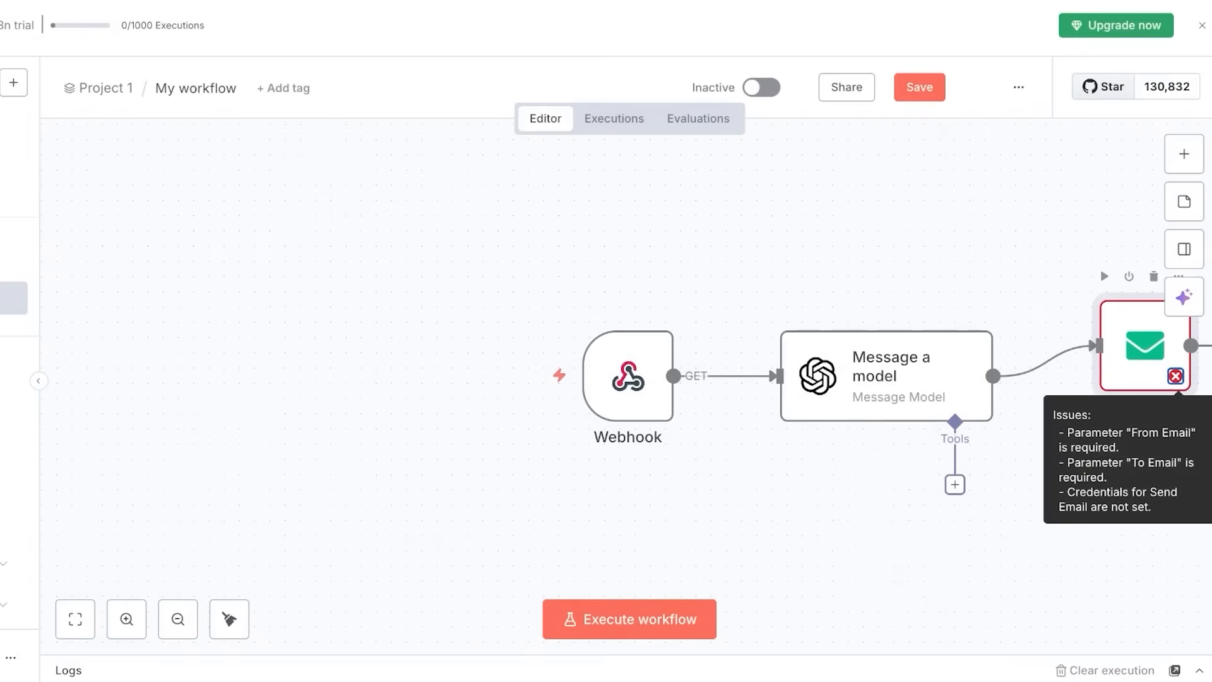
Adjust the canvas zoom and delete the Send email node.
scroll(884, 388, down, 1)
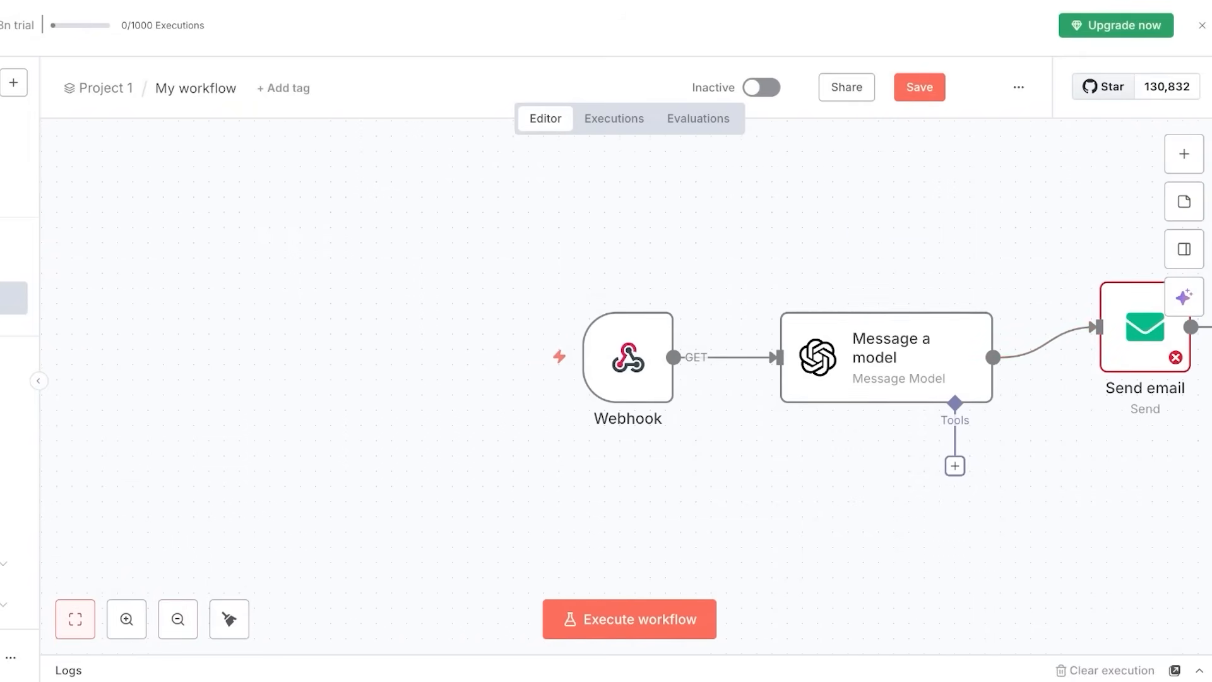
click(126, 619)
click(126, 618)
click(177, 619)
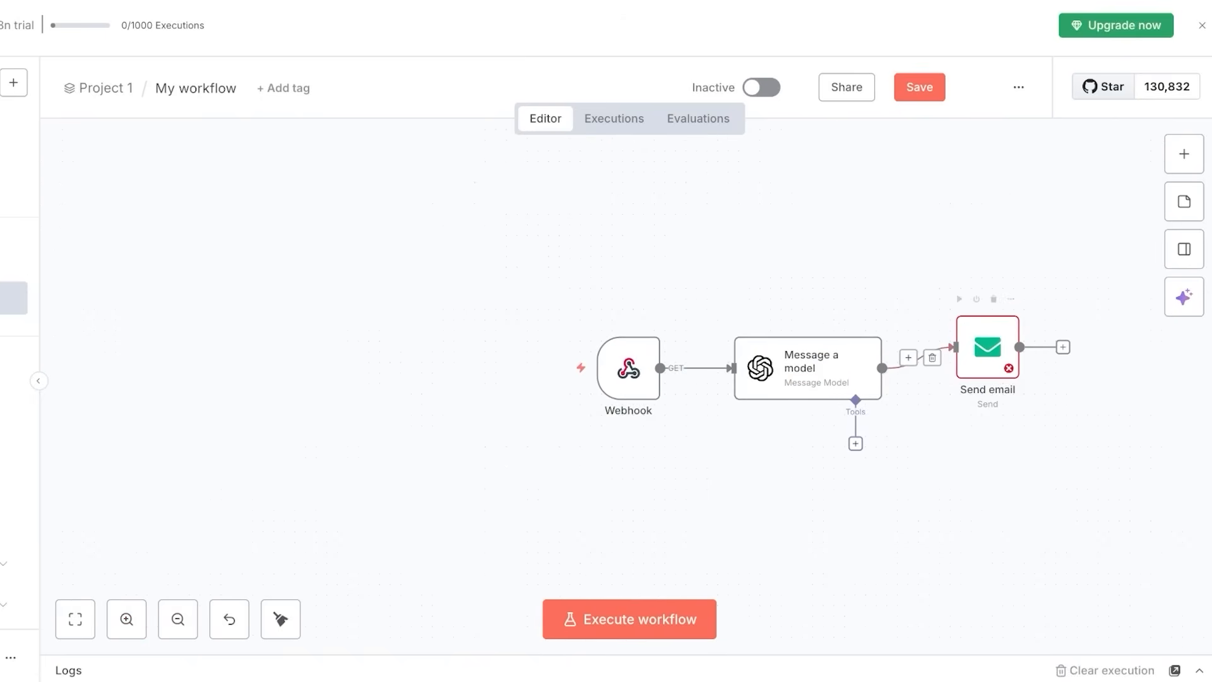
click(994, 299)
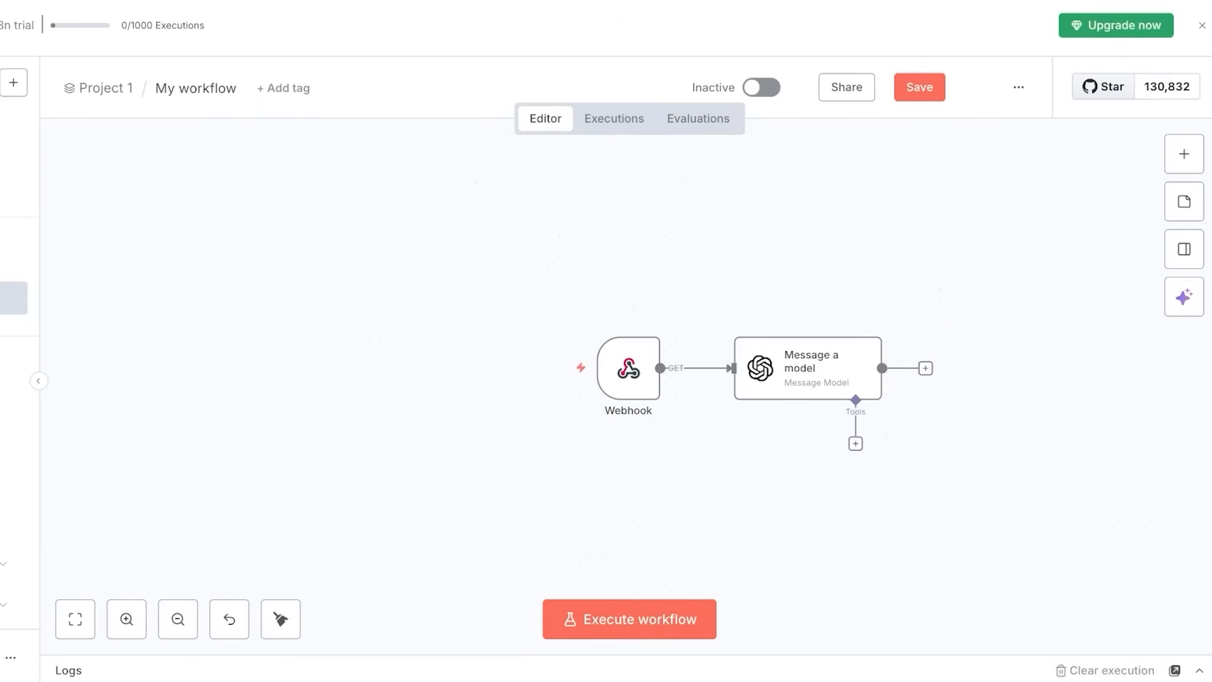
Search the node list for 'gmail', dismiss it, and navigate away from the editor.
key(Tab)
text(gmail)
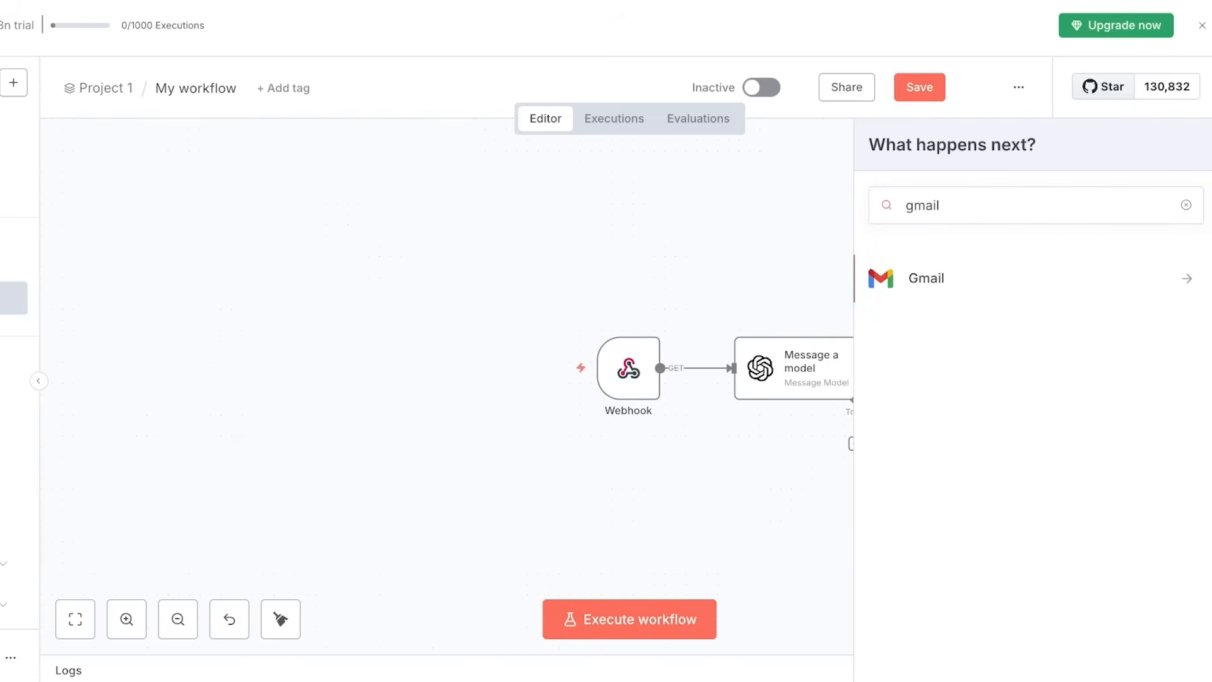
key(Return)
key(Escape)
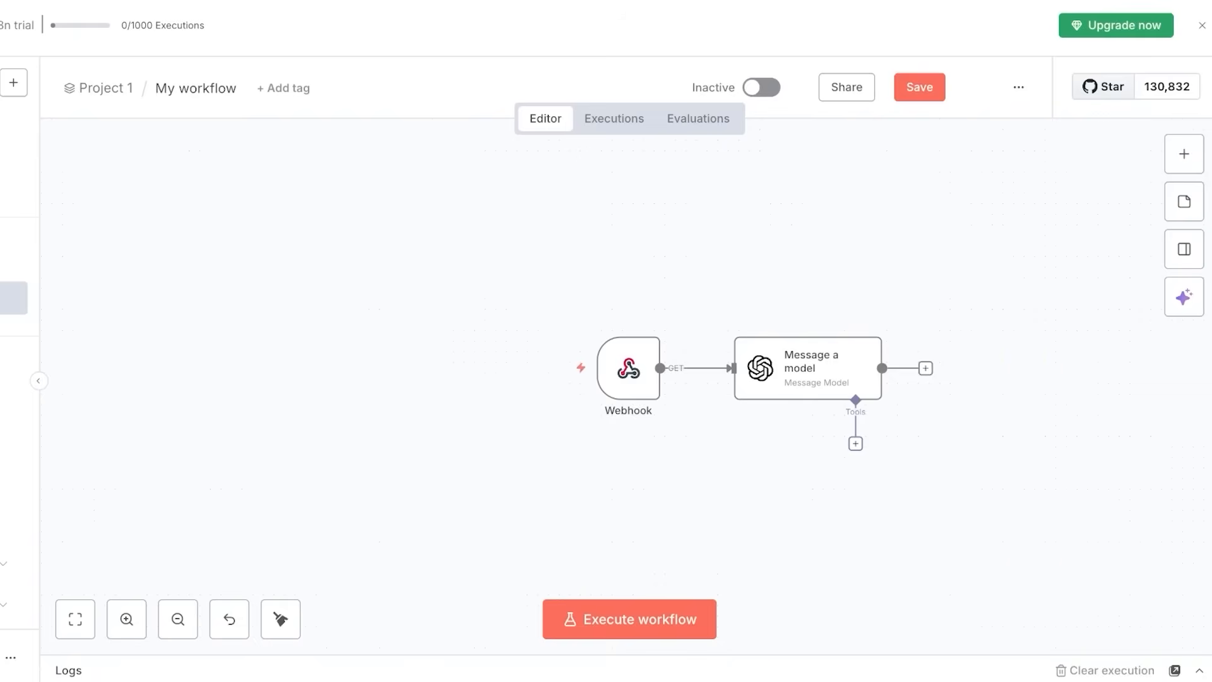
key(alt+Left)
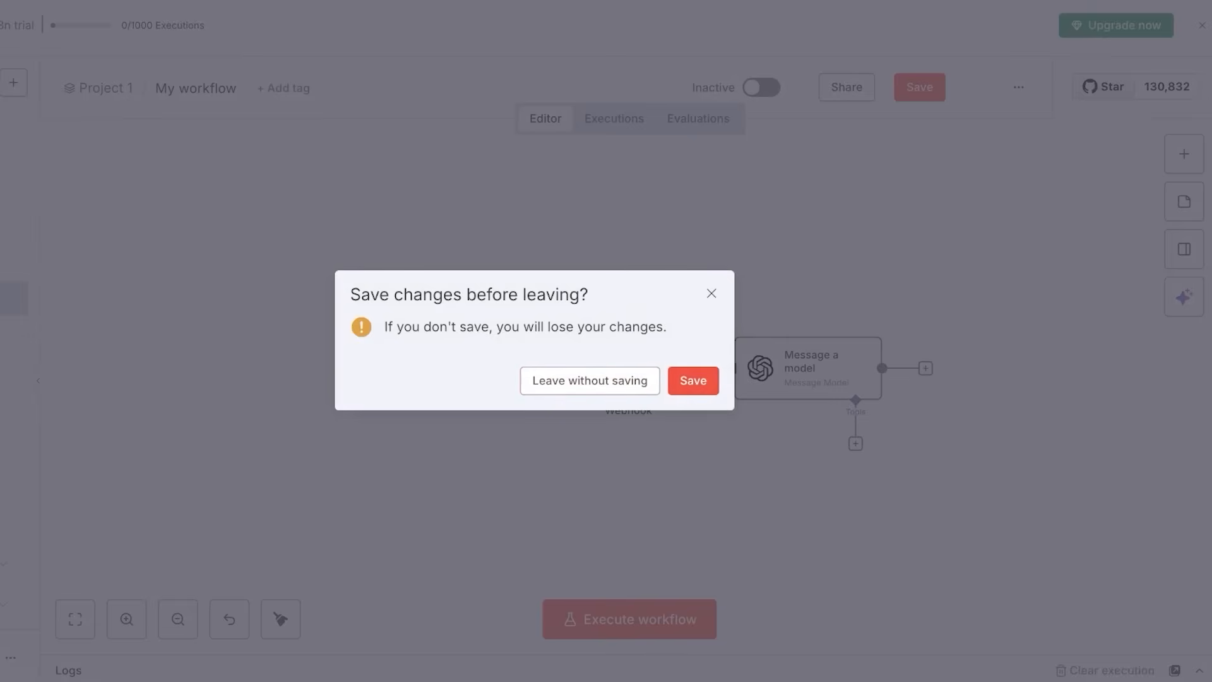
Save the workflow when leaving, create a new workflow, and visit the Overview page.
click(693, 381)
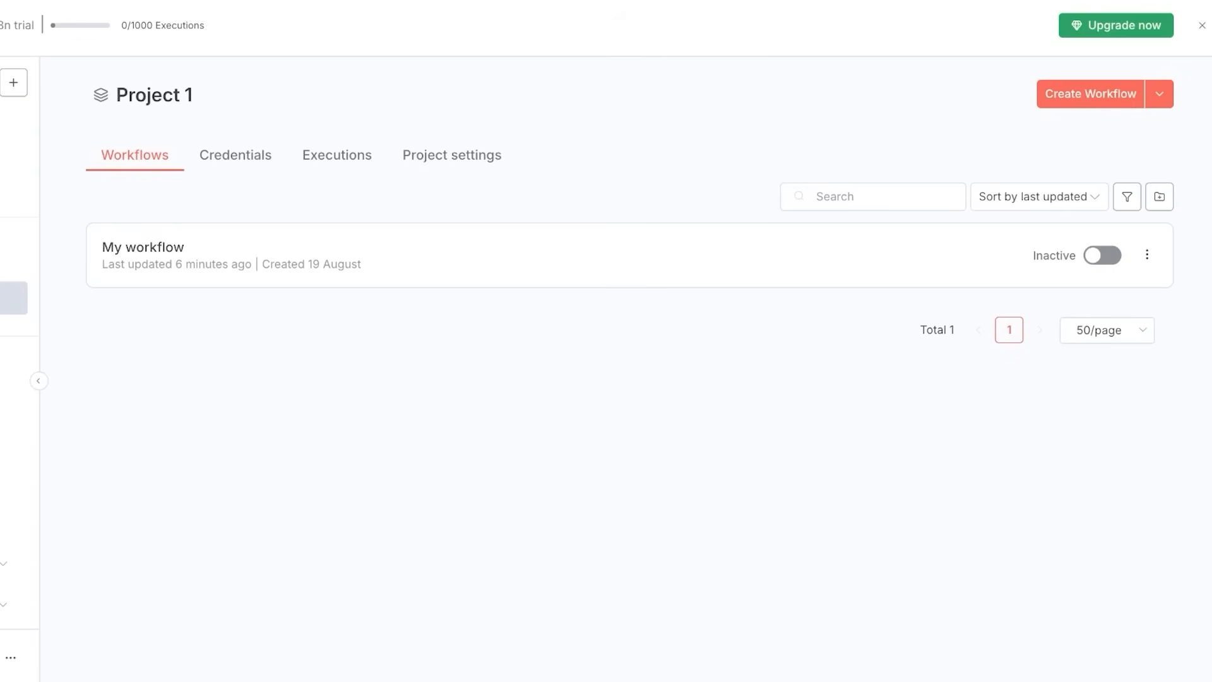
click(1090, 94)
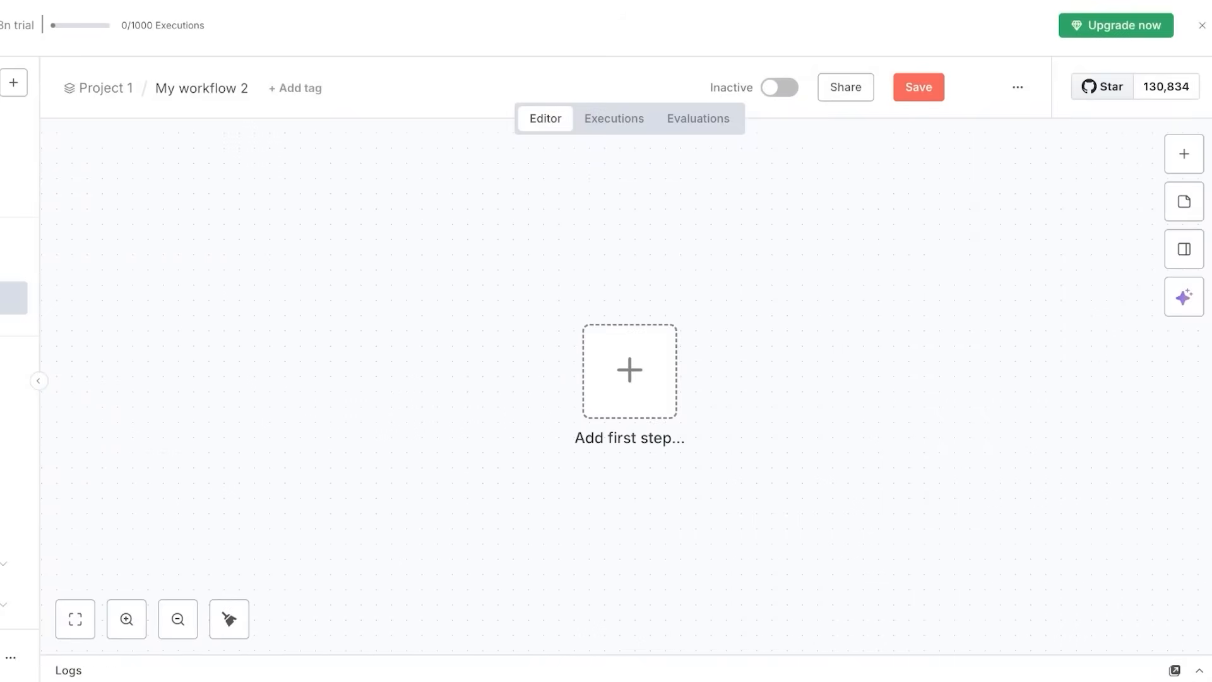
click(14, 127)
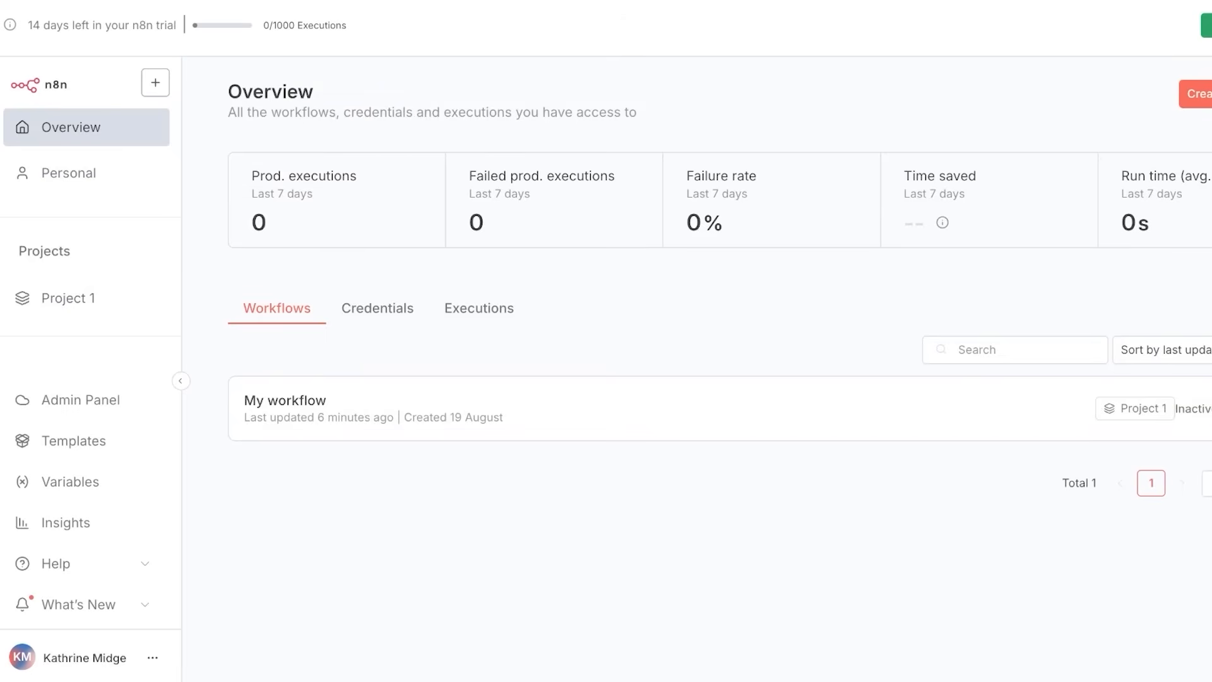
click(1210, 94)
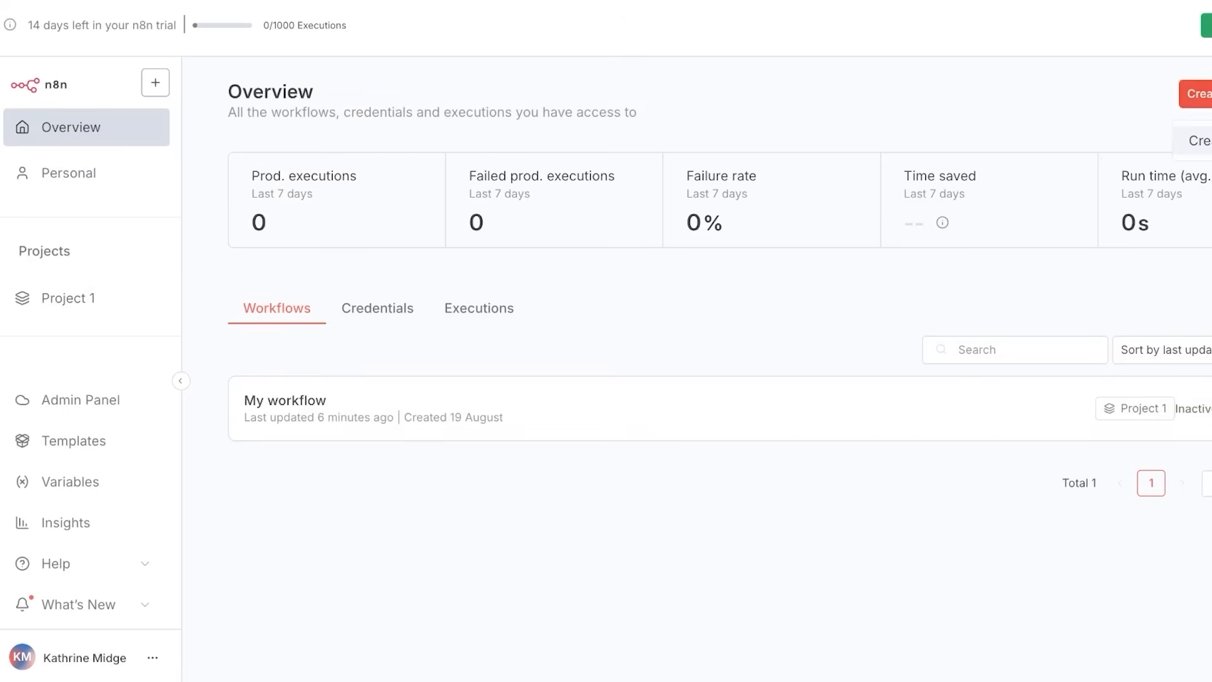
click(1202, 141)
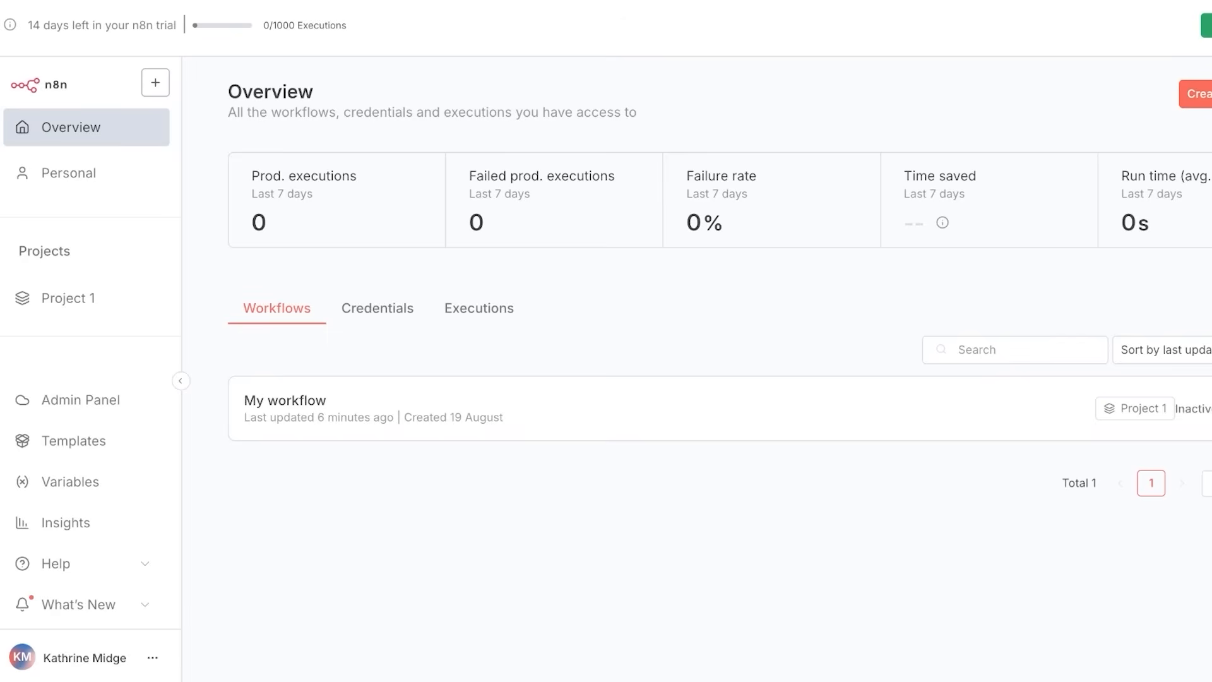
click(1160, 94)
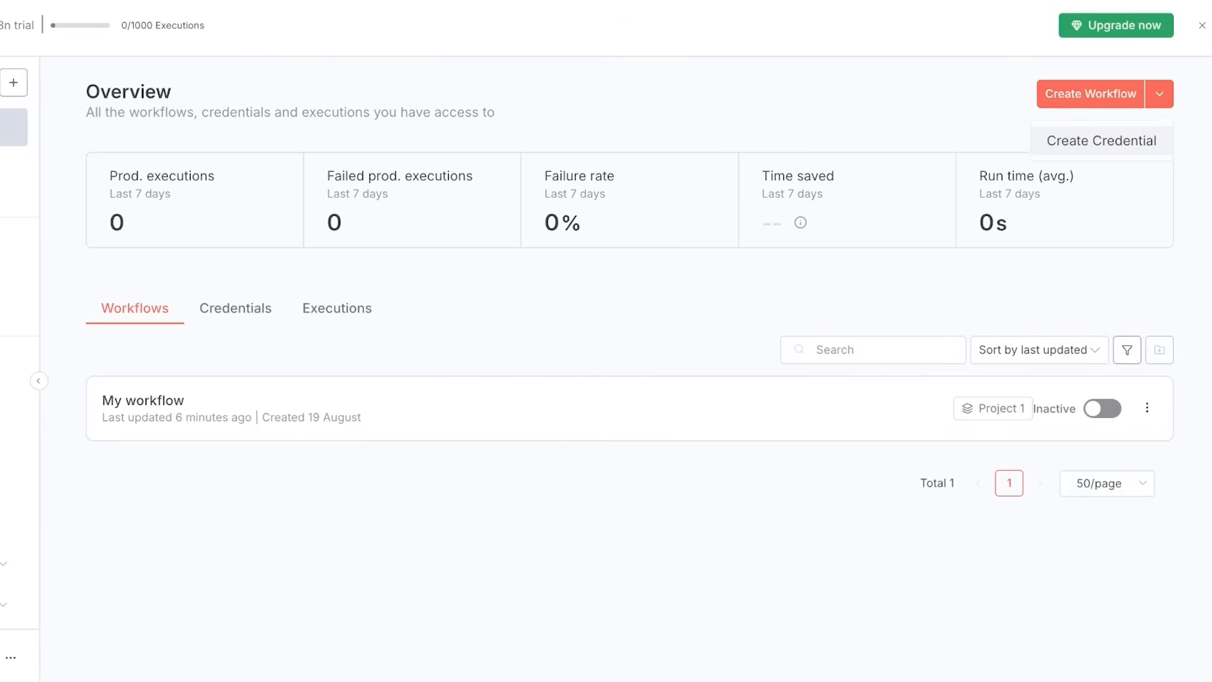
Browse the Personal and Project 1 pages, then open the simple AI Agent example.
click(61, 173)
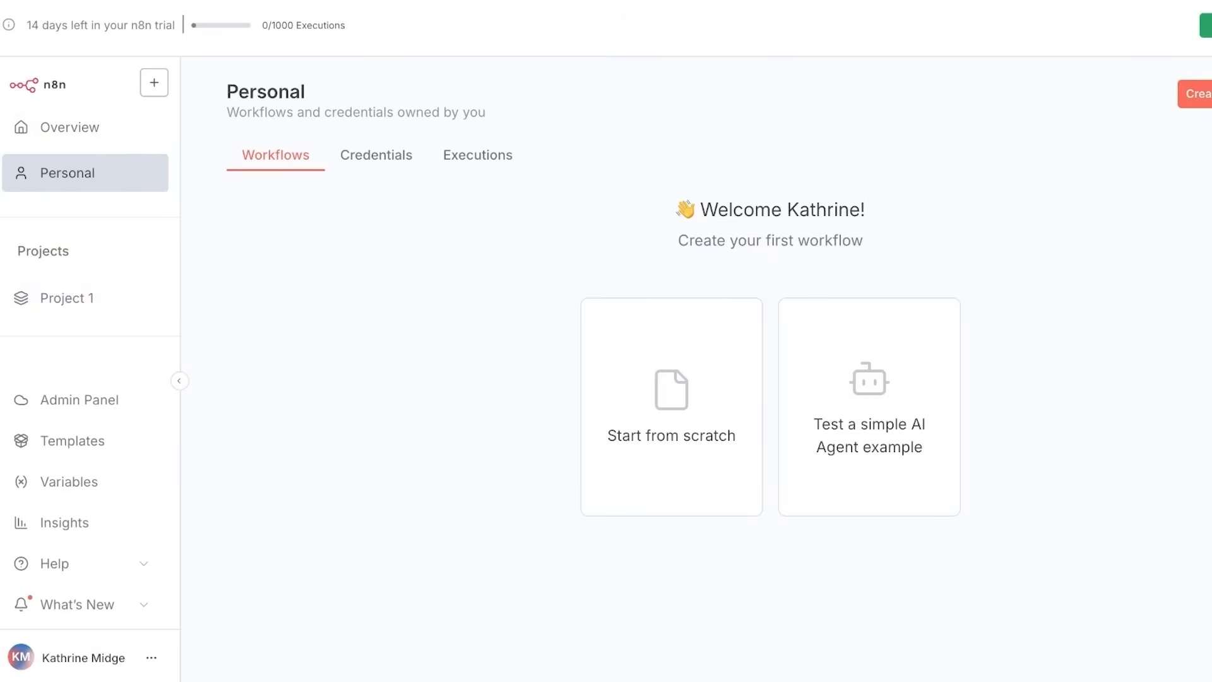
click(67, 298)
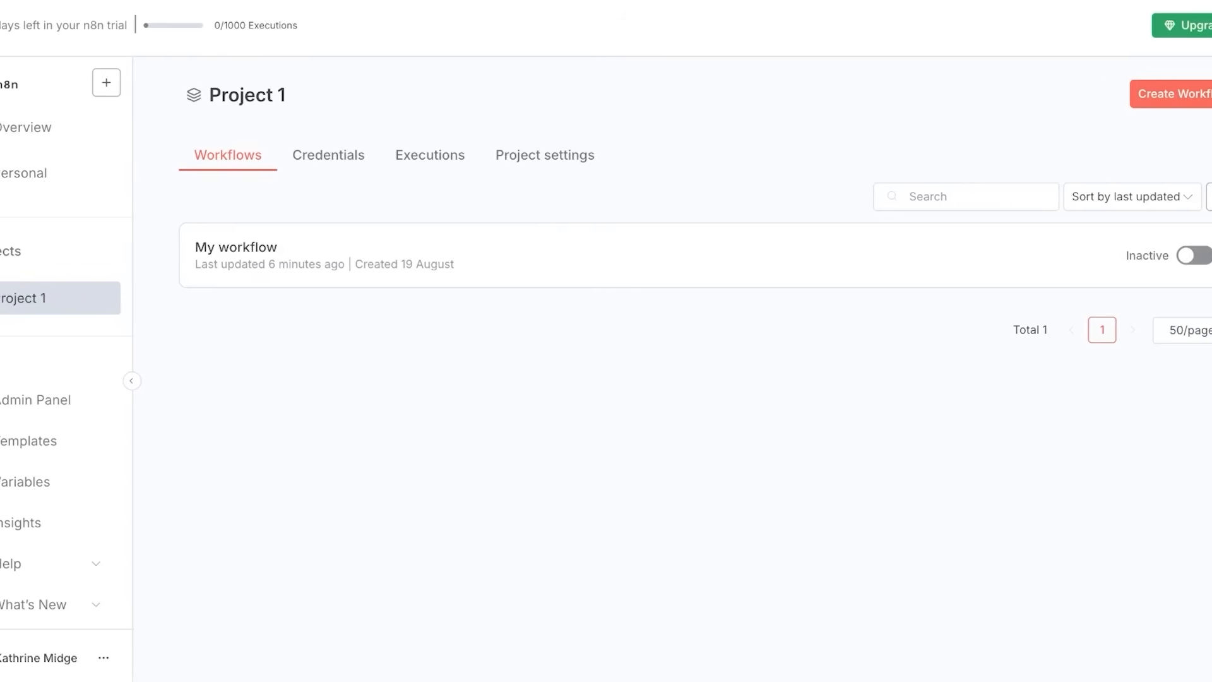
click(67, 173)
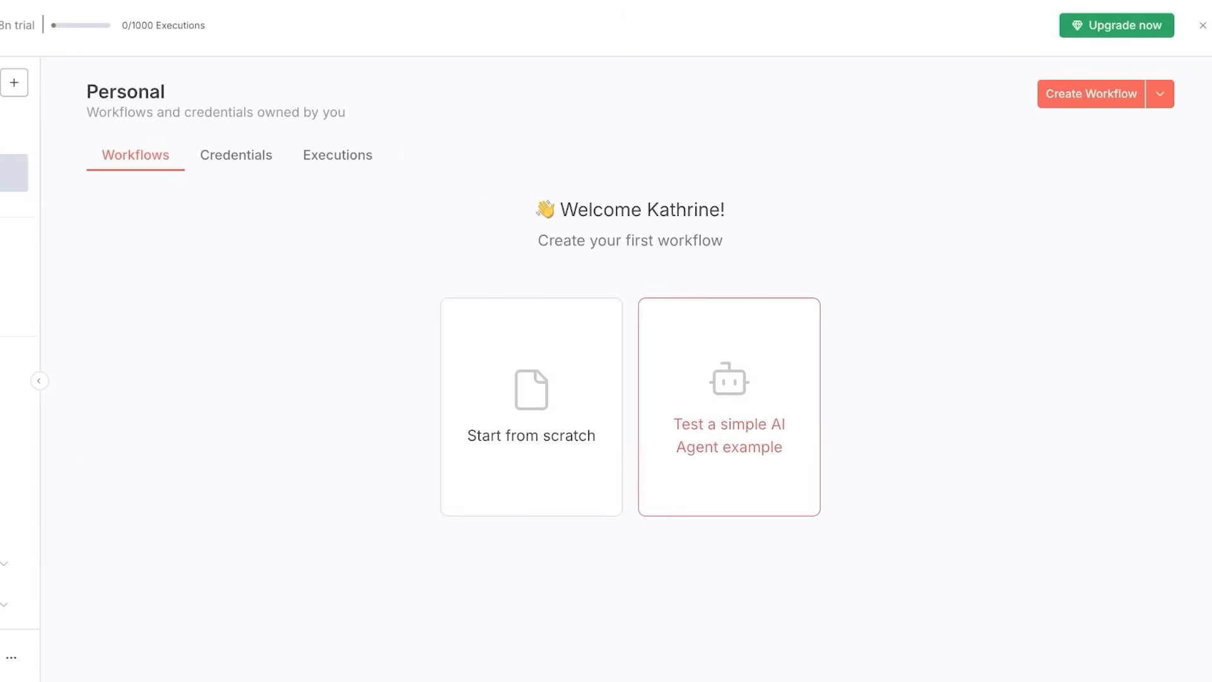
click(729, 408)
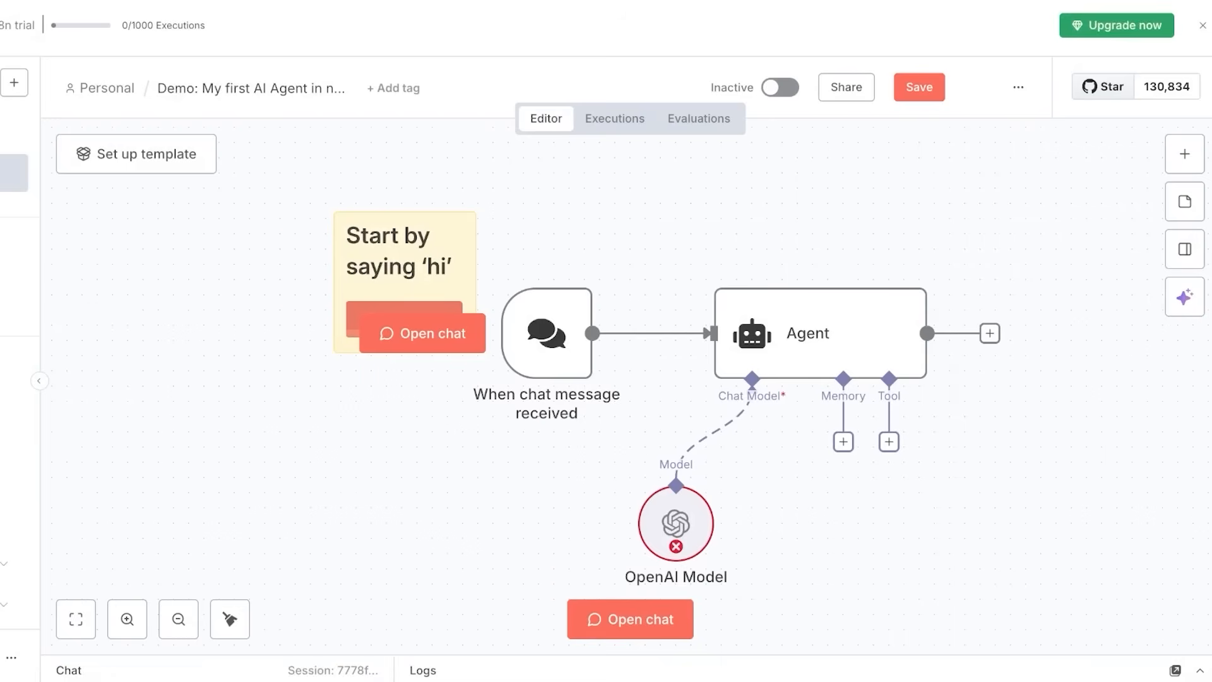
Leave the AI Agent example without saving and open My workflow from Project 1.
scroll(630, 386, down, 1)
scroll(630, 387, up, 1)
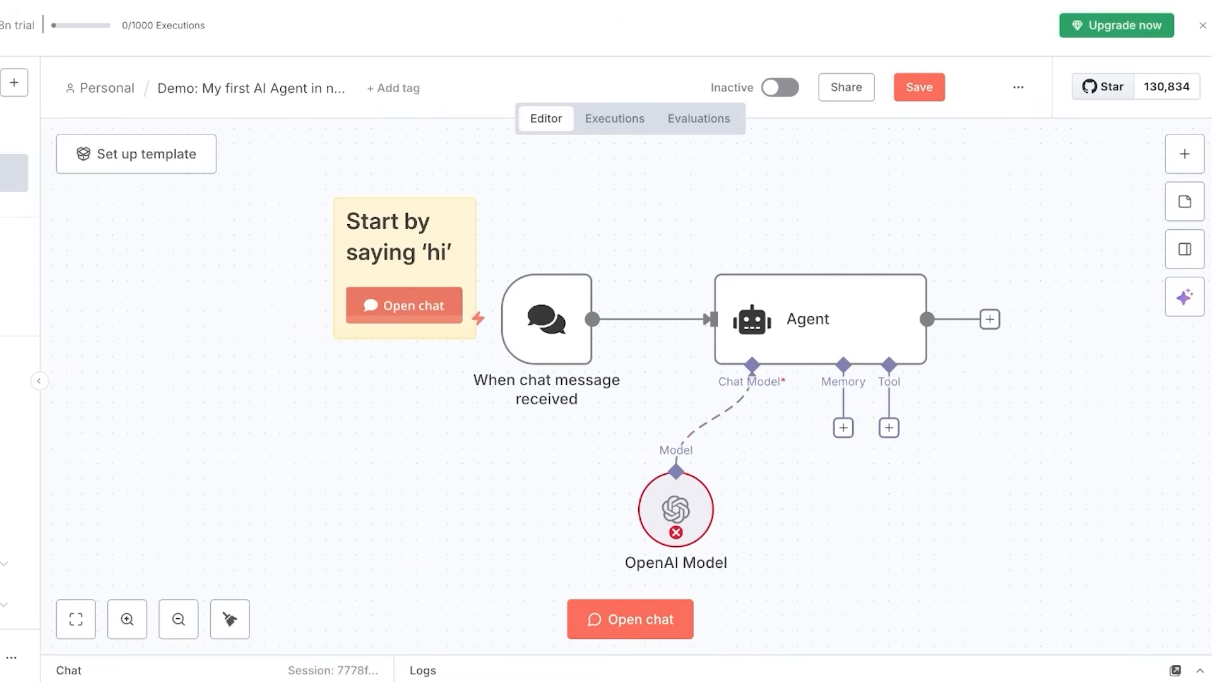
click(14, 127)
click(591, 380)
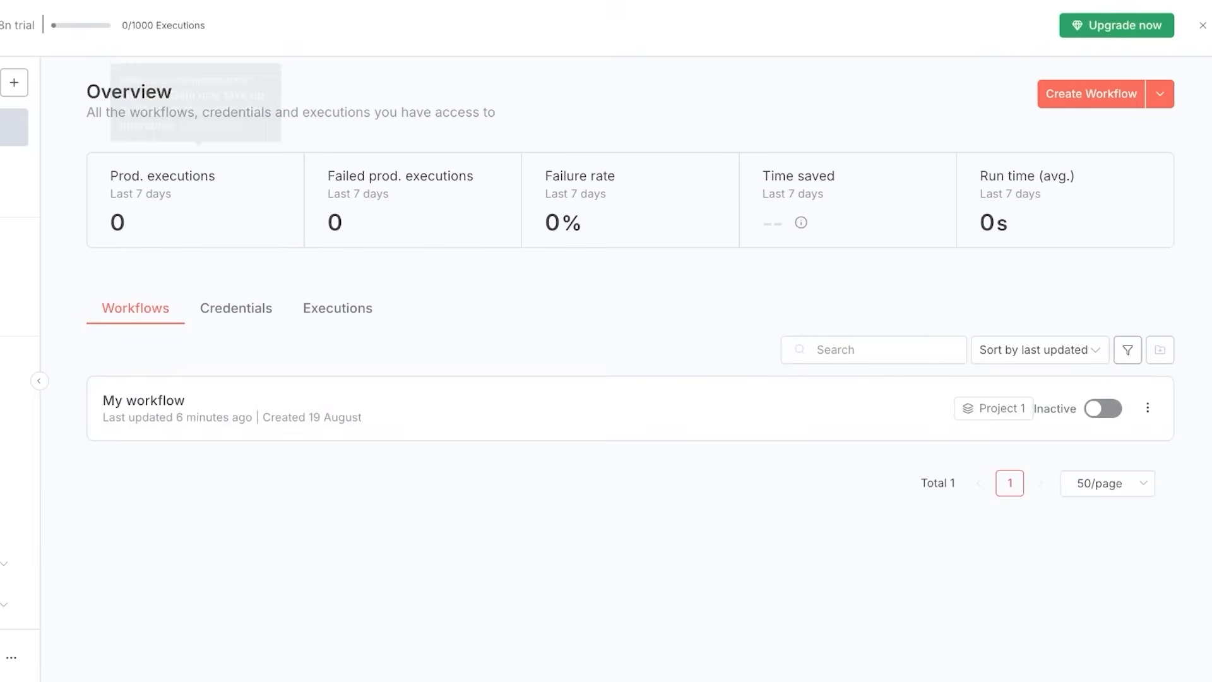
click(14, 172)
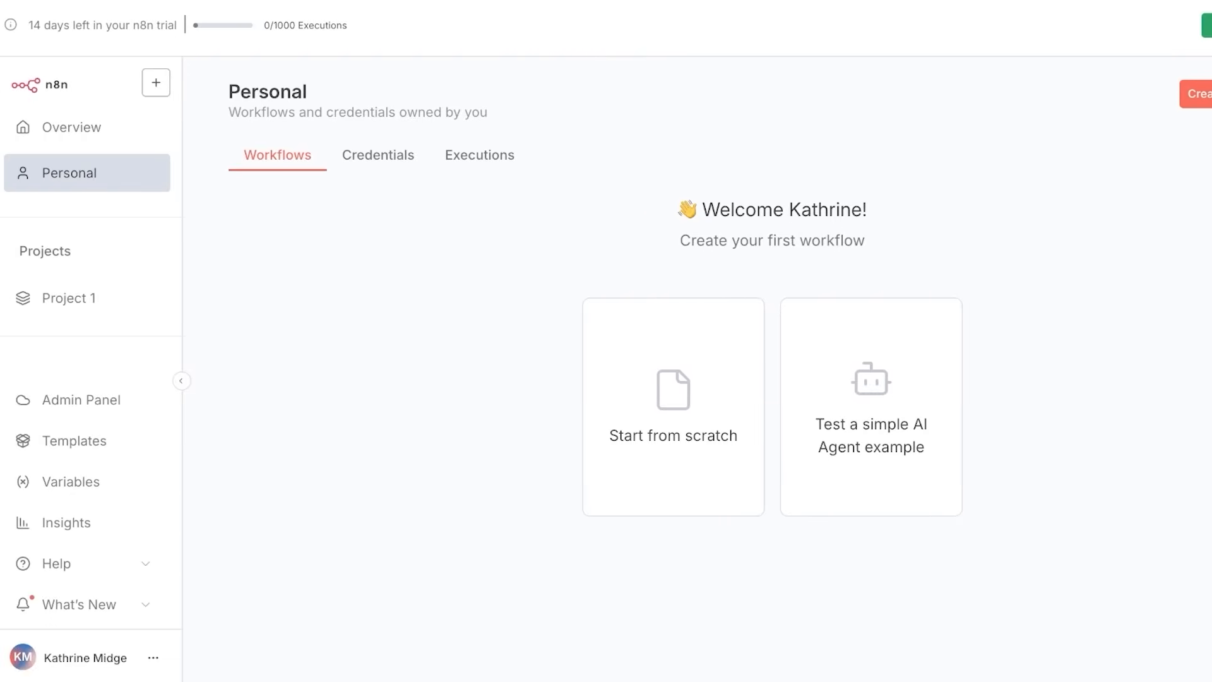
click(69, 298)
click(284, 246)
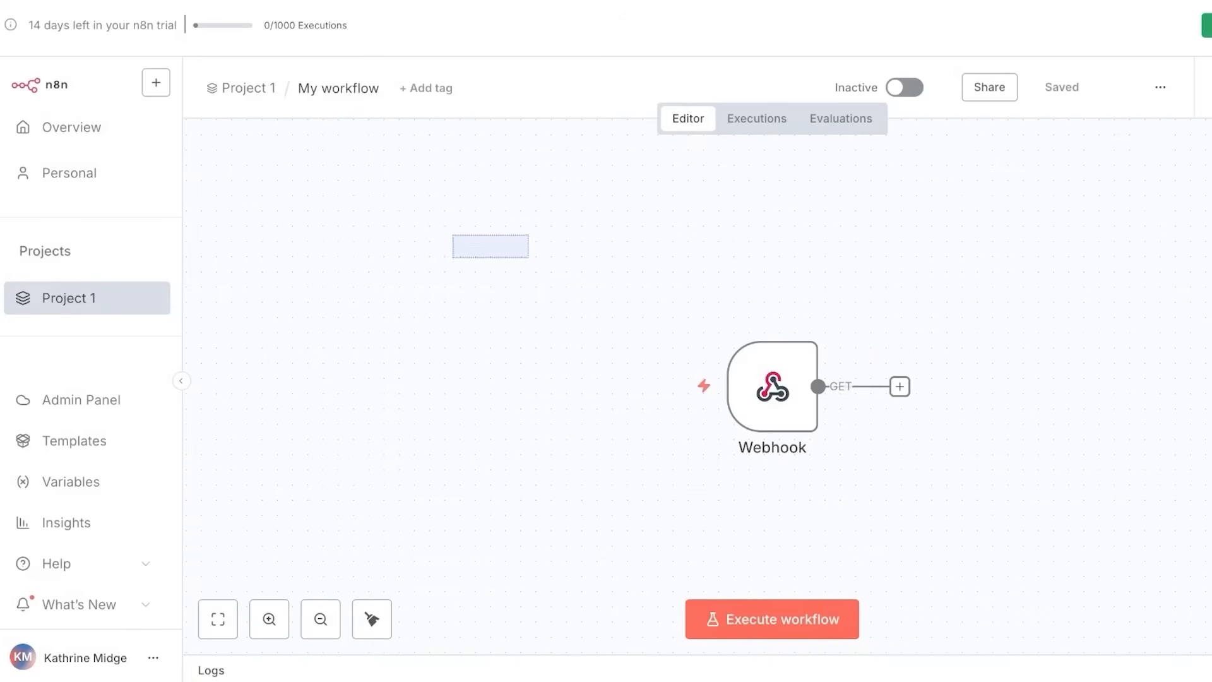
Add an AI Agent node after the Webhook, move it closer, and open the AI Assistant.
mouse_move(773, 315)
click(900, 316)
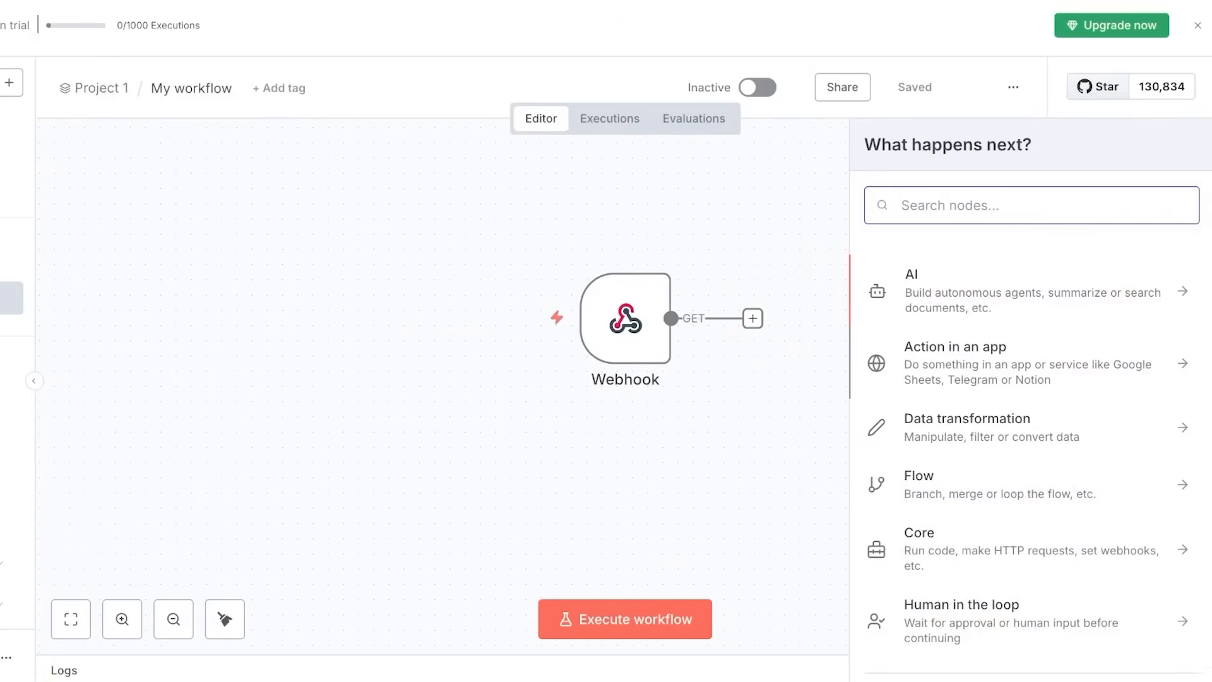
click(1010, 291)
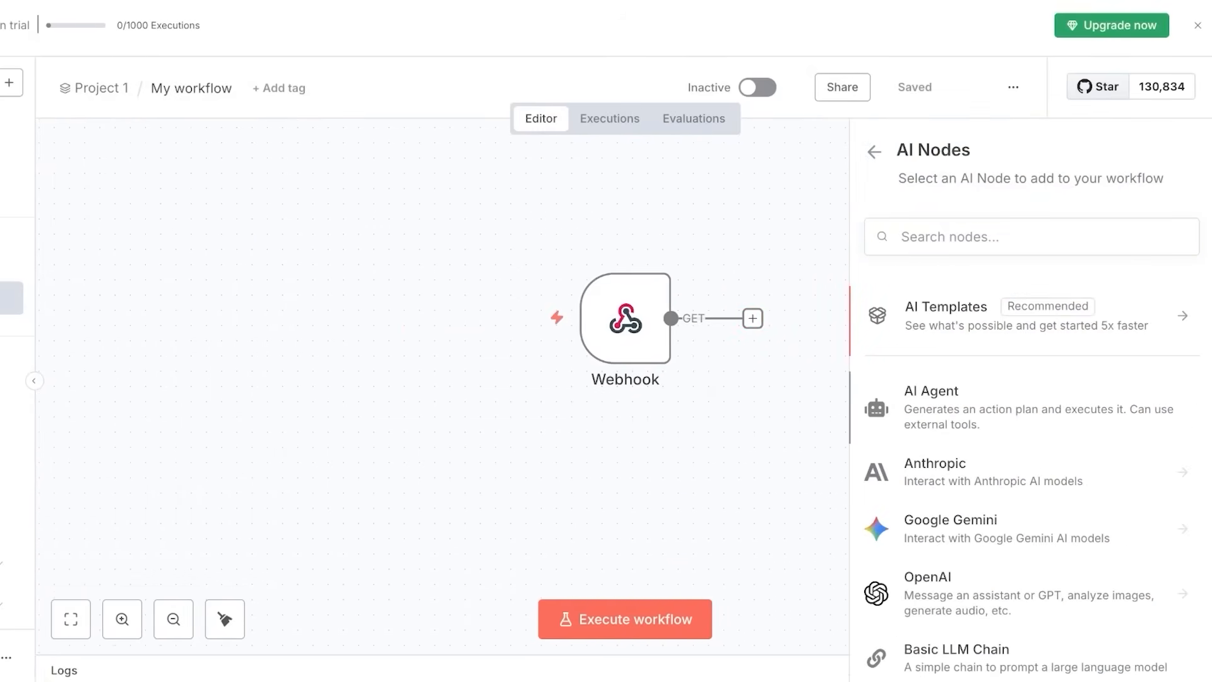
click(947, 397)
key(Escape)
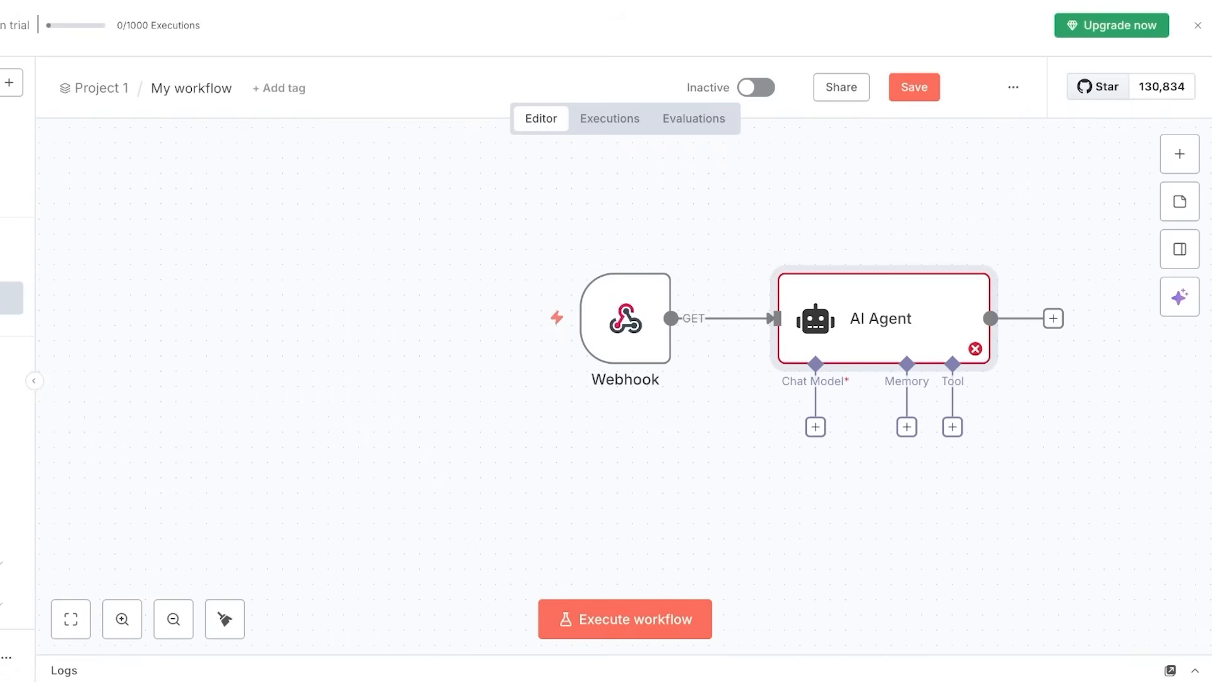
scroll(884, 318, down, 1)
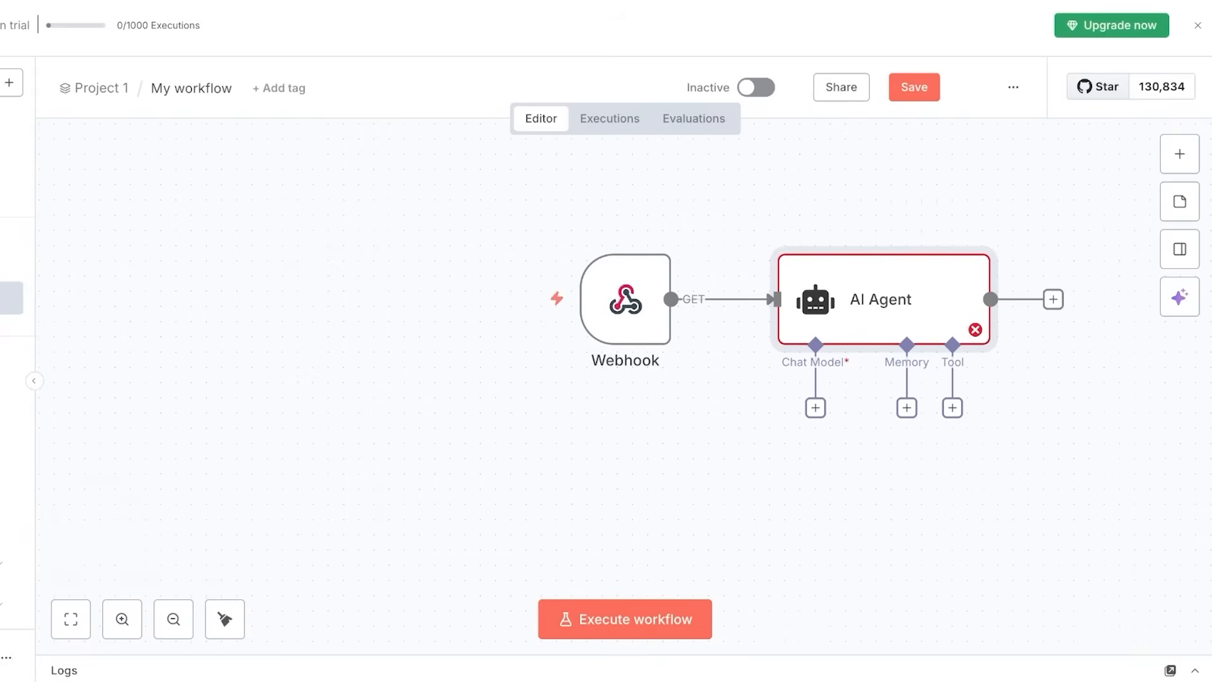
drag(884, 300, 961, 297)
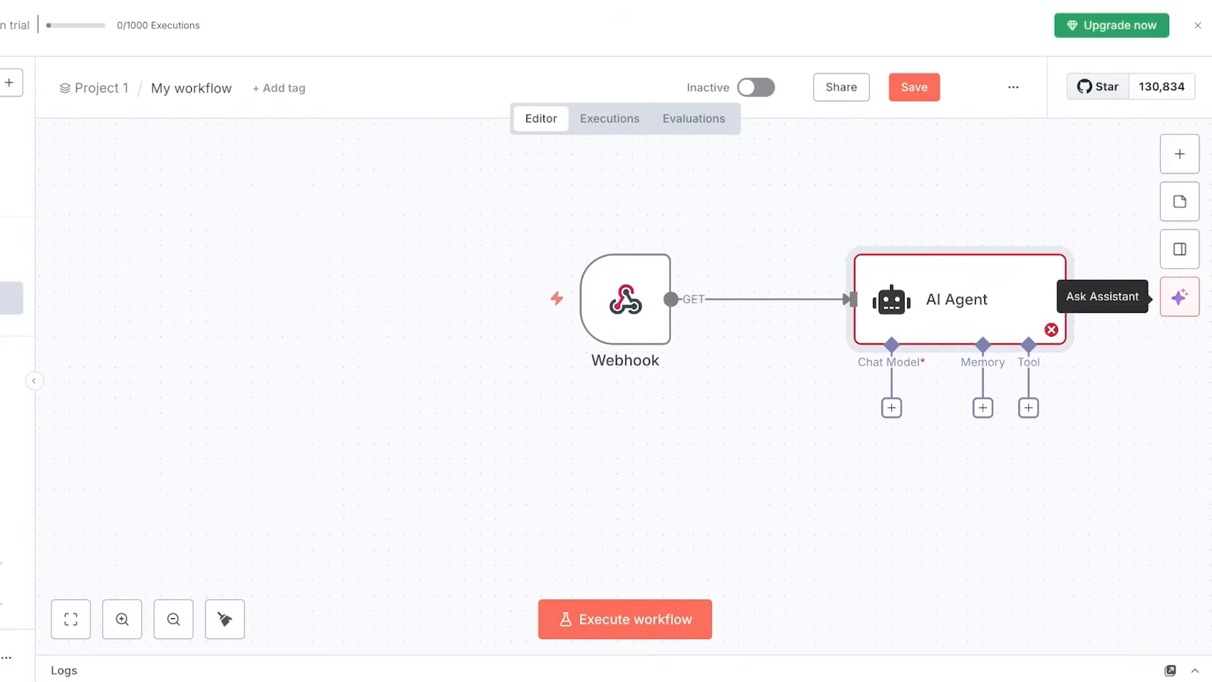
click(1179, 297)
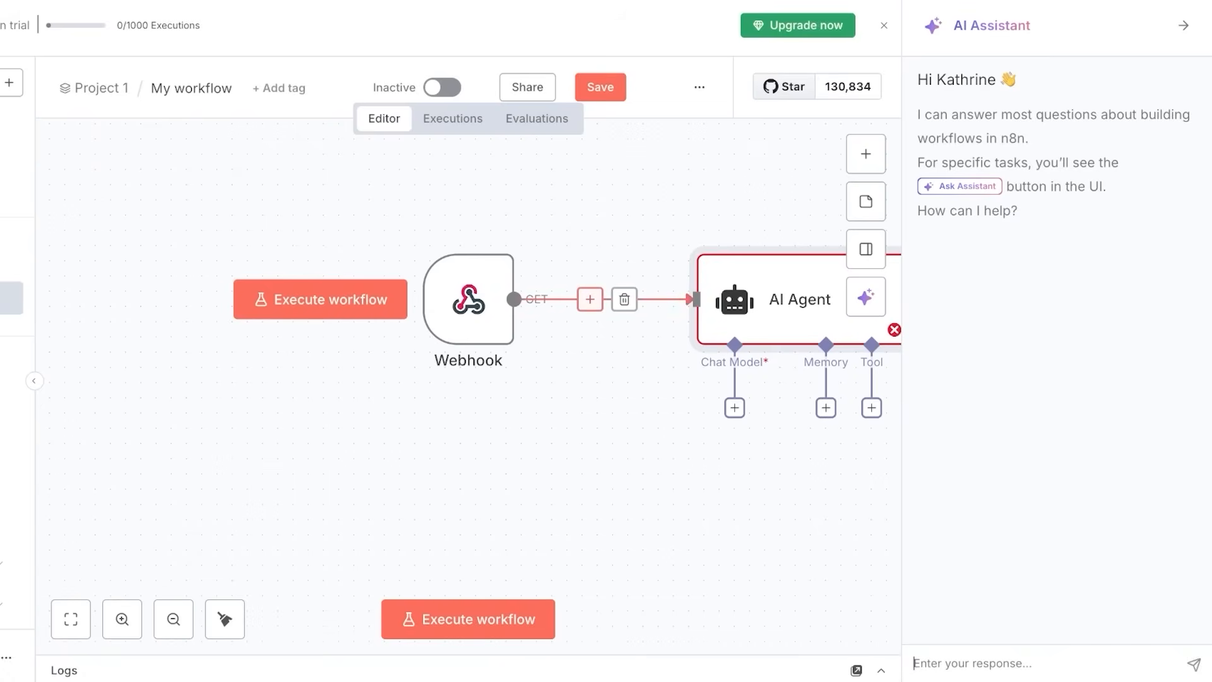
Delete the Webhook-to-AI Agent connection and the Webhook node, moving AI Agent into its place.
click(590, 299)
click(477, 230)
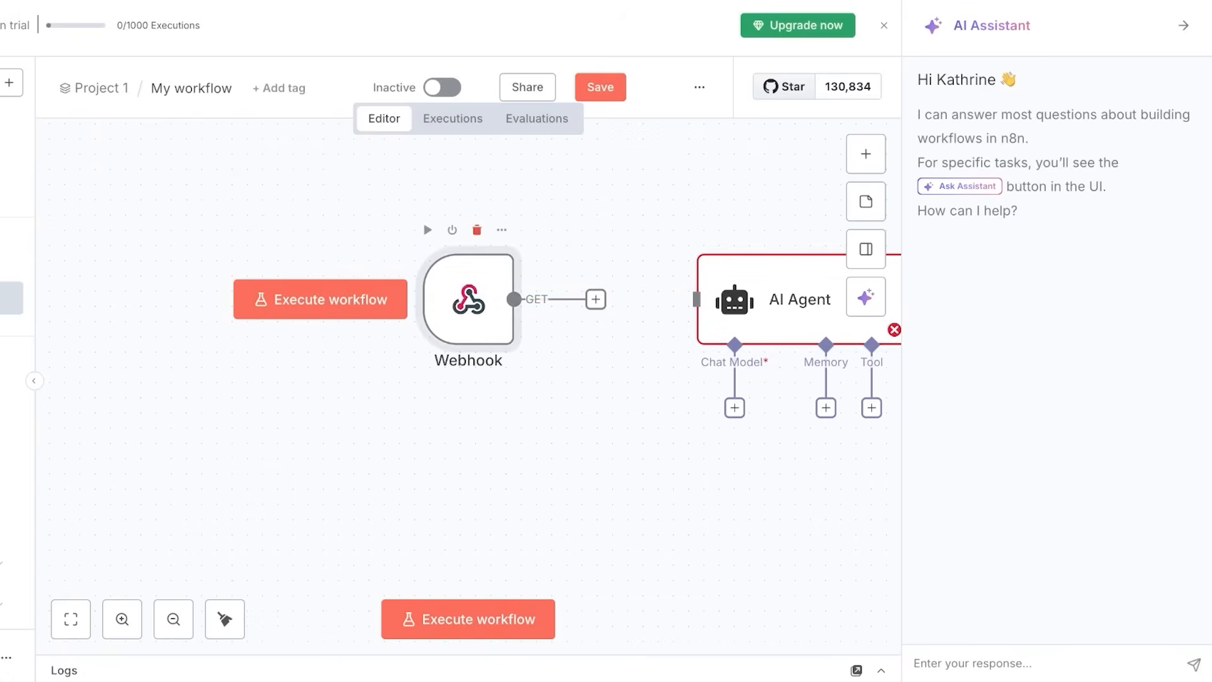
drag(783, 299, 517, 299)
click(477, 230)
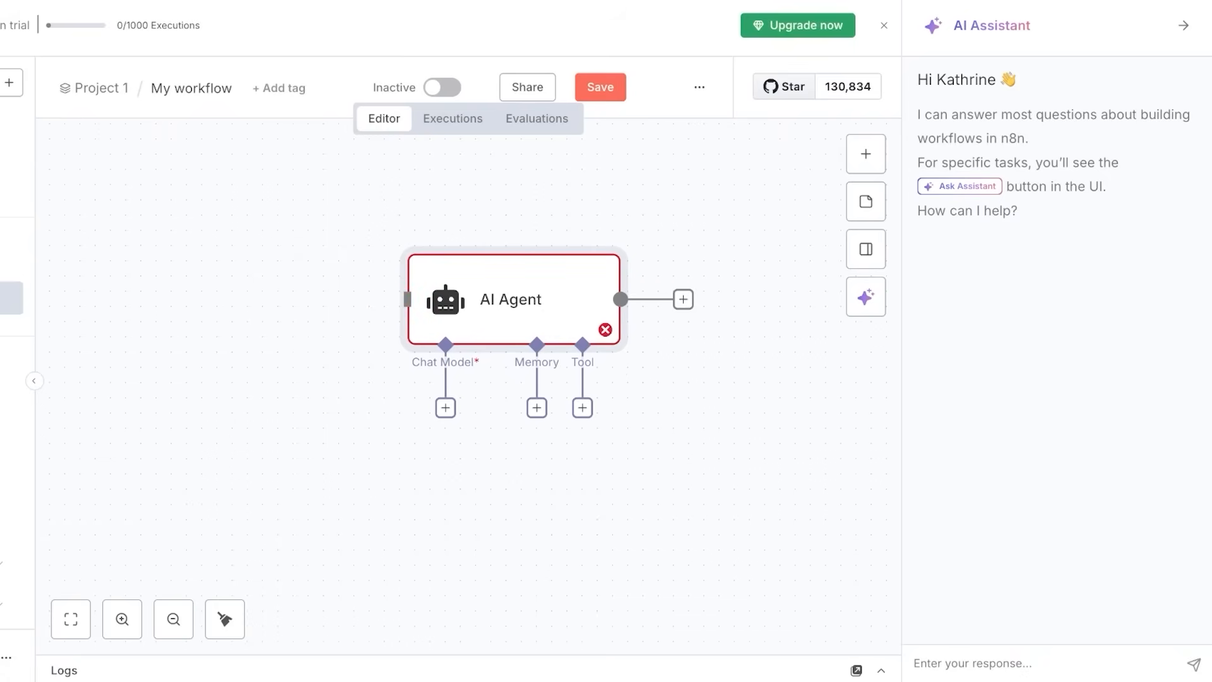
Ask the AI Assistant for a workflow adding Gmail invoice emails to an Excel sheet.
text(a simple worklf)
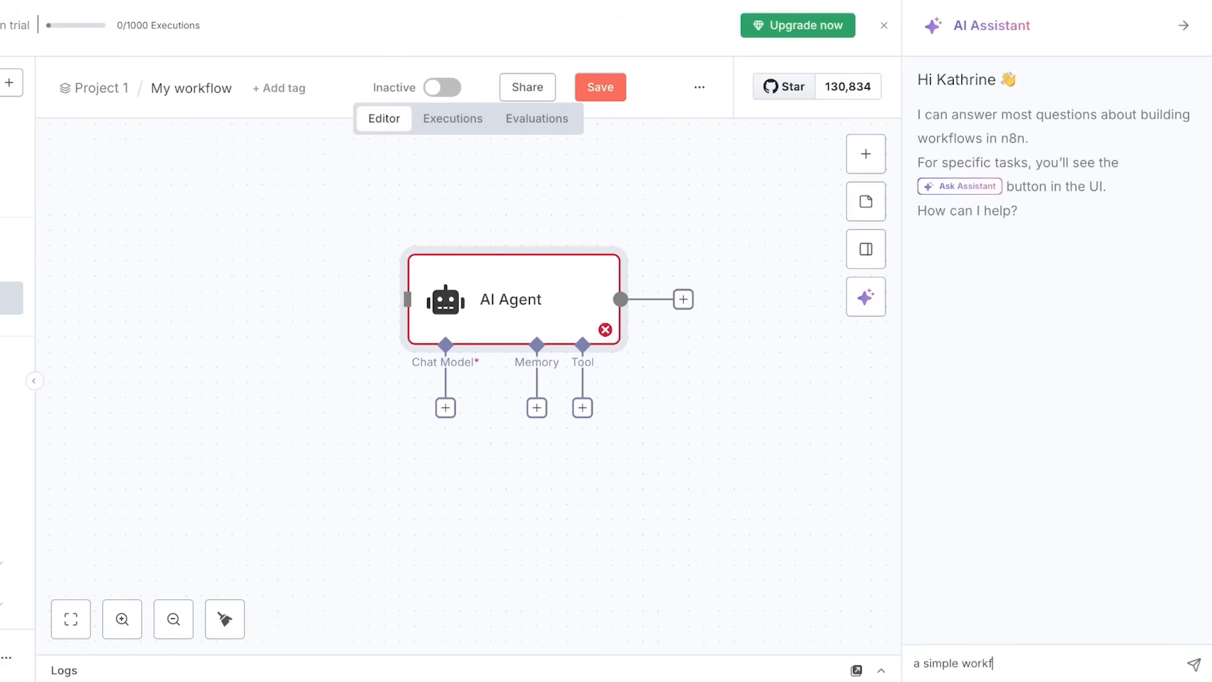
text(low automation where ehene)
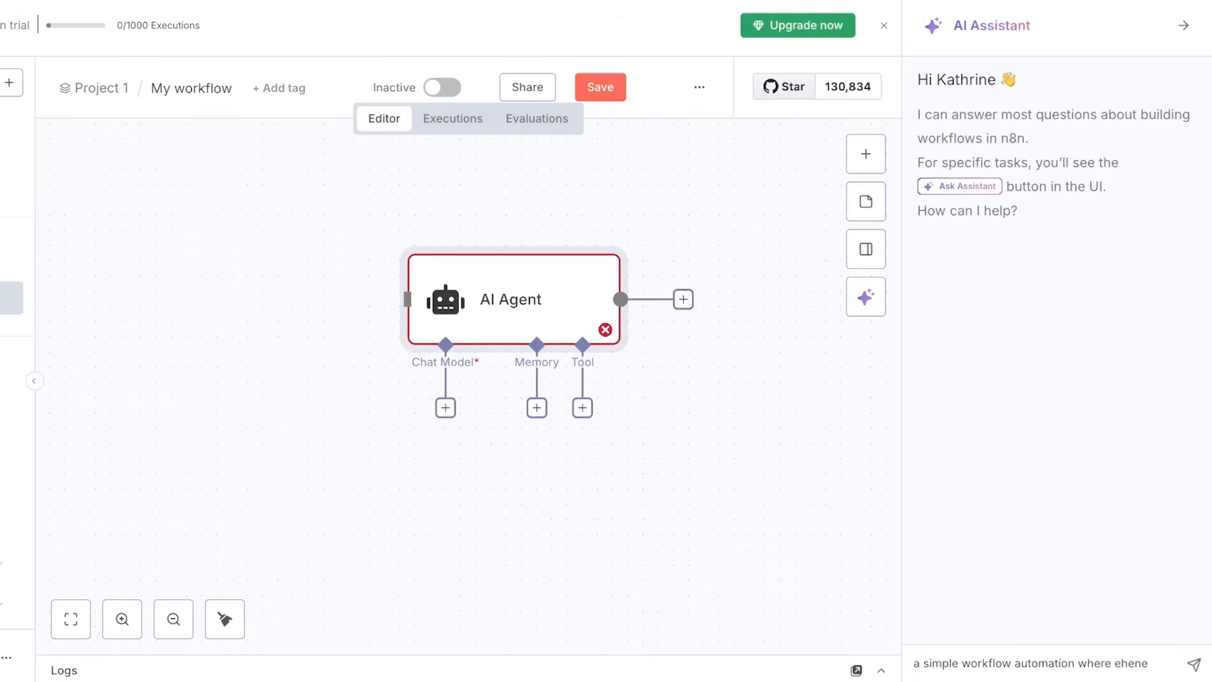
text(ver i revceive i)
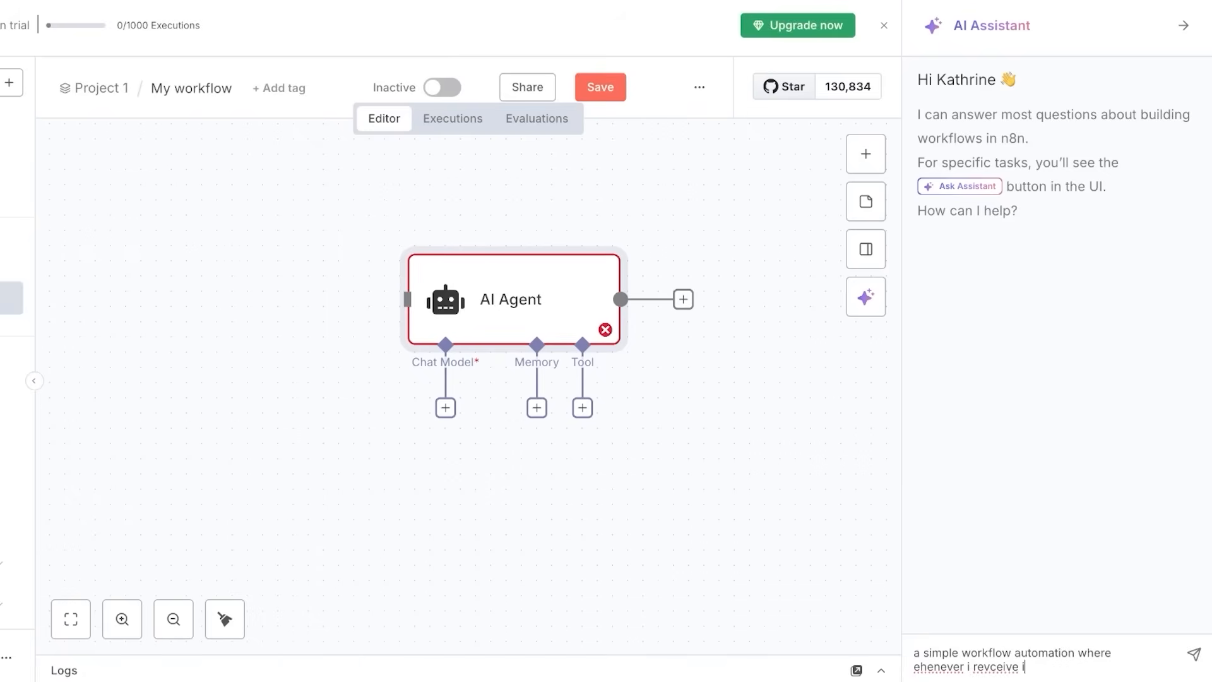
key(BackSpace)
text(an invoice in my gmai)
text(l I wil)
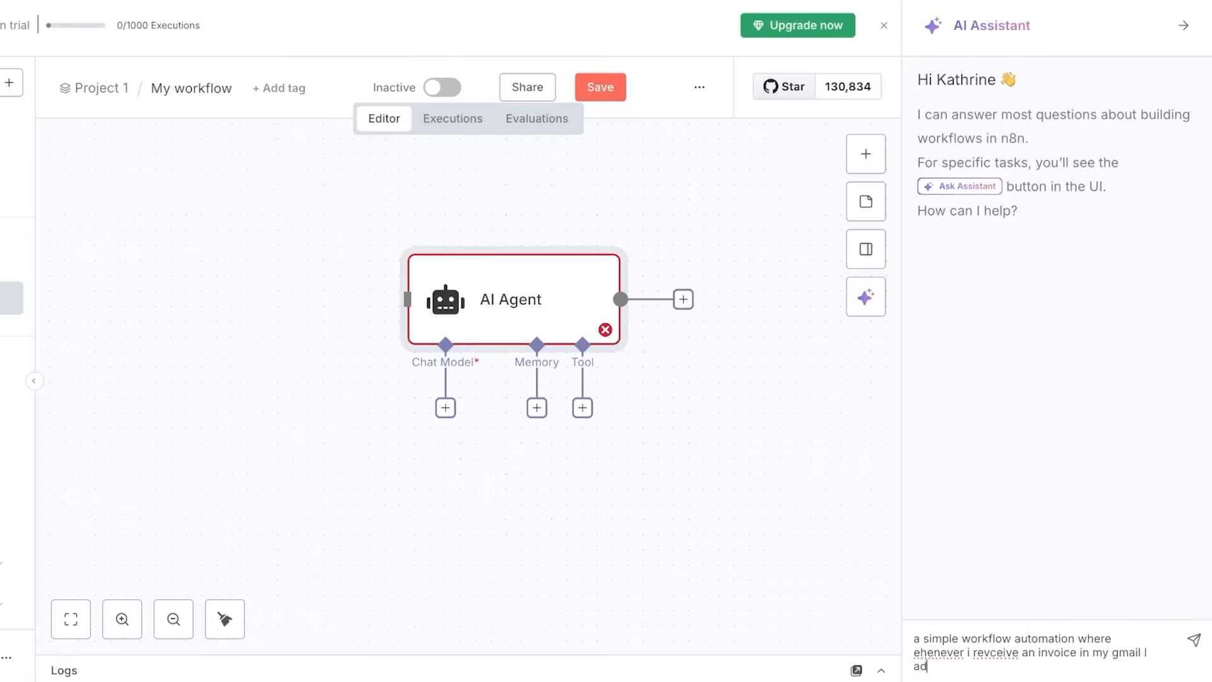
key(BackSpace)
key(BackSpace)
key(BackSpace)
key(BackSpace)
key(BackSpace)
text(that email is added to an)
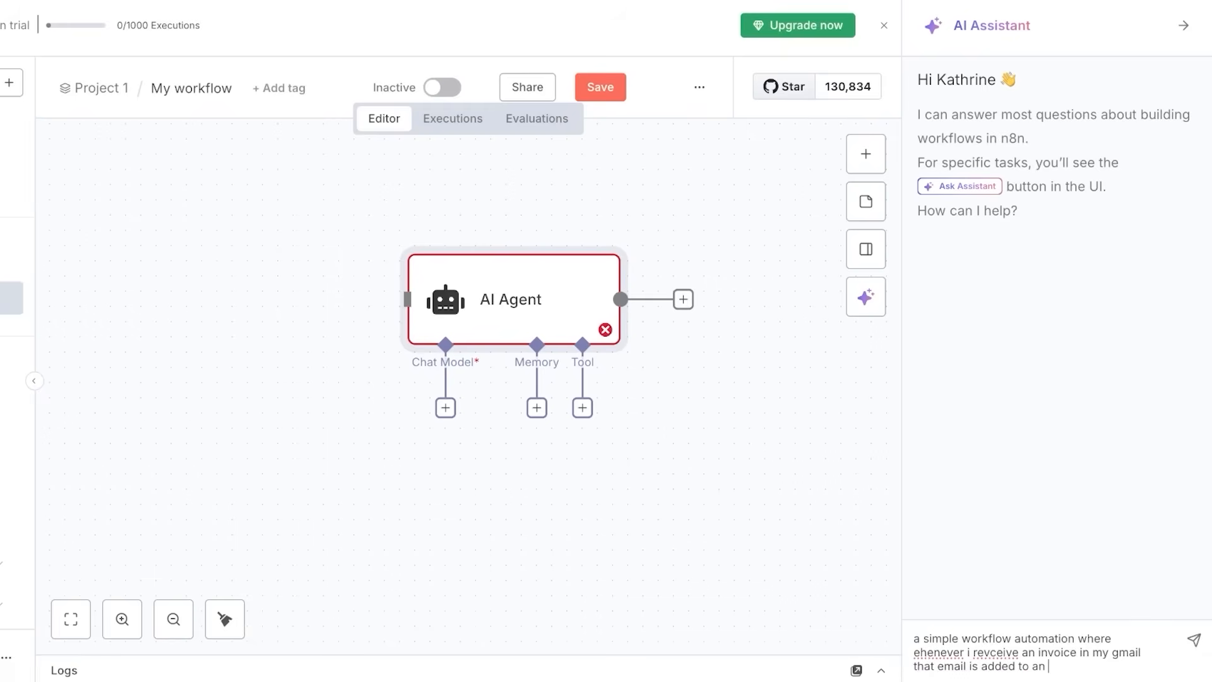
text( excel sheet)
key(Return)
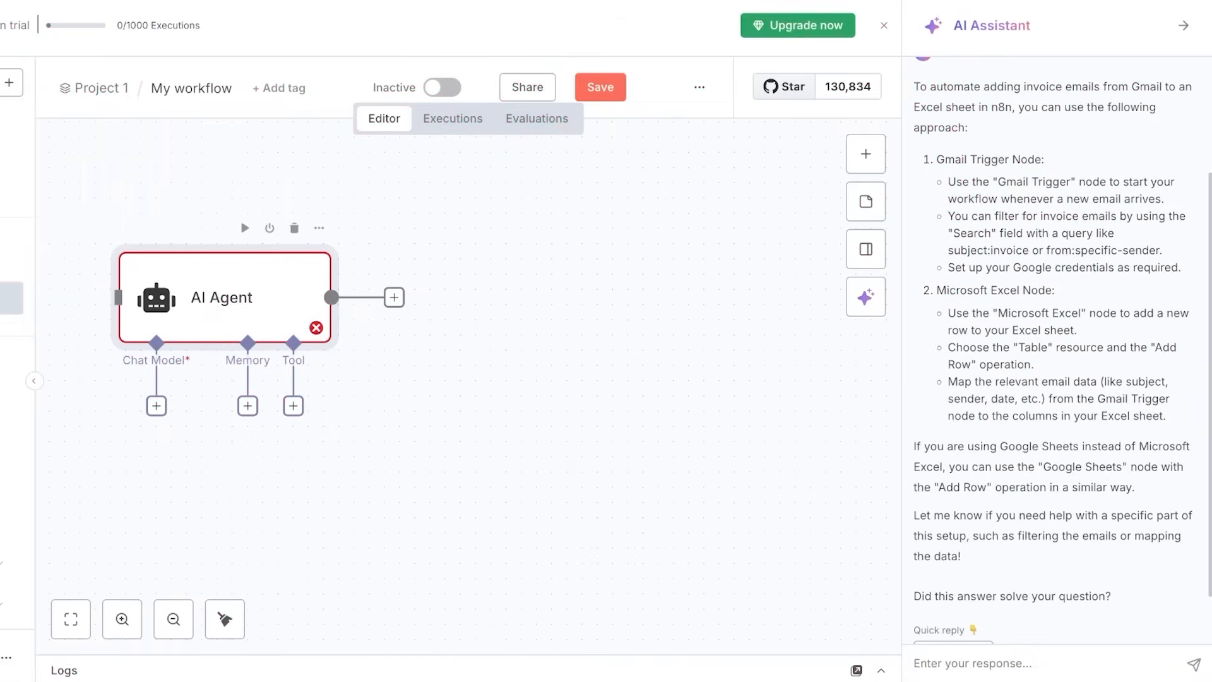
Delete the AI Agent, close the assistant, and add a Gmail Trigger as the first step.
click(294, 228)
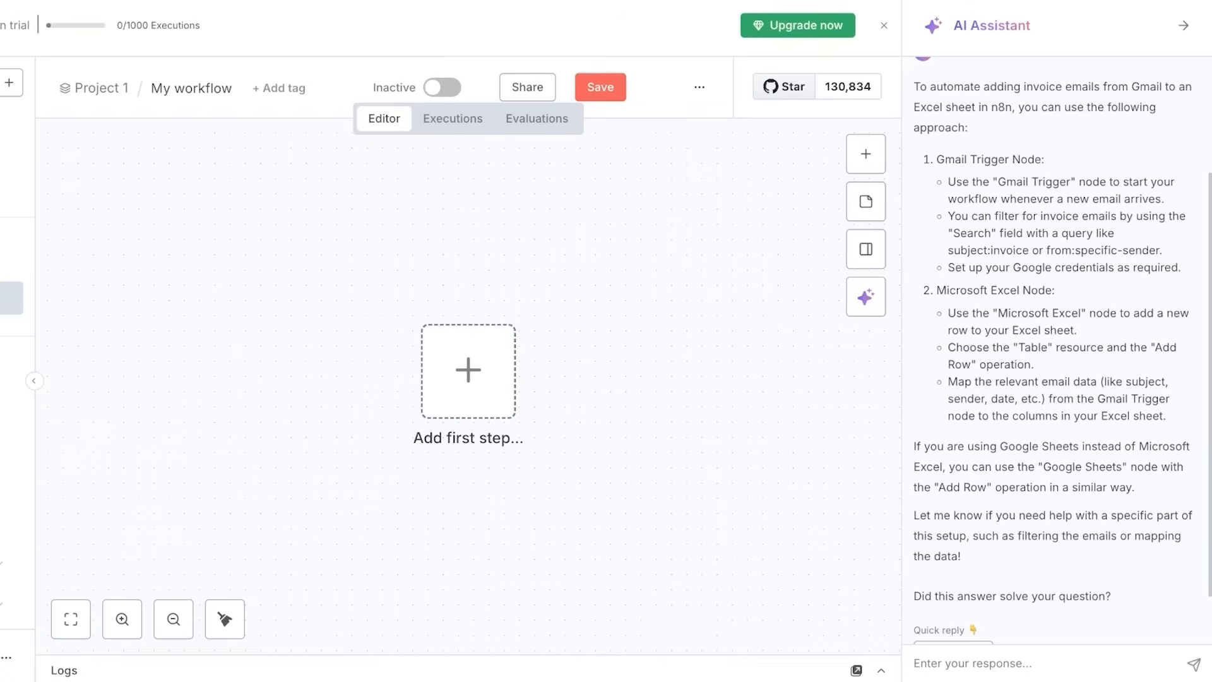
click(1183, 26)
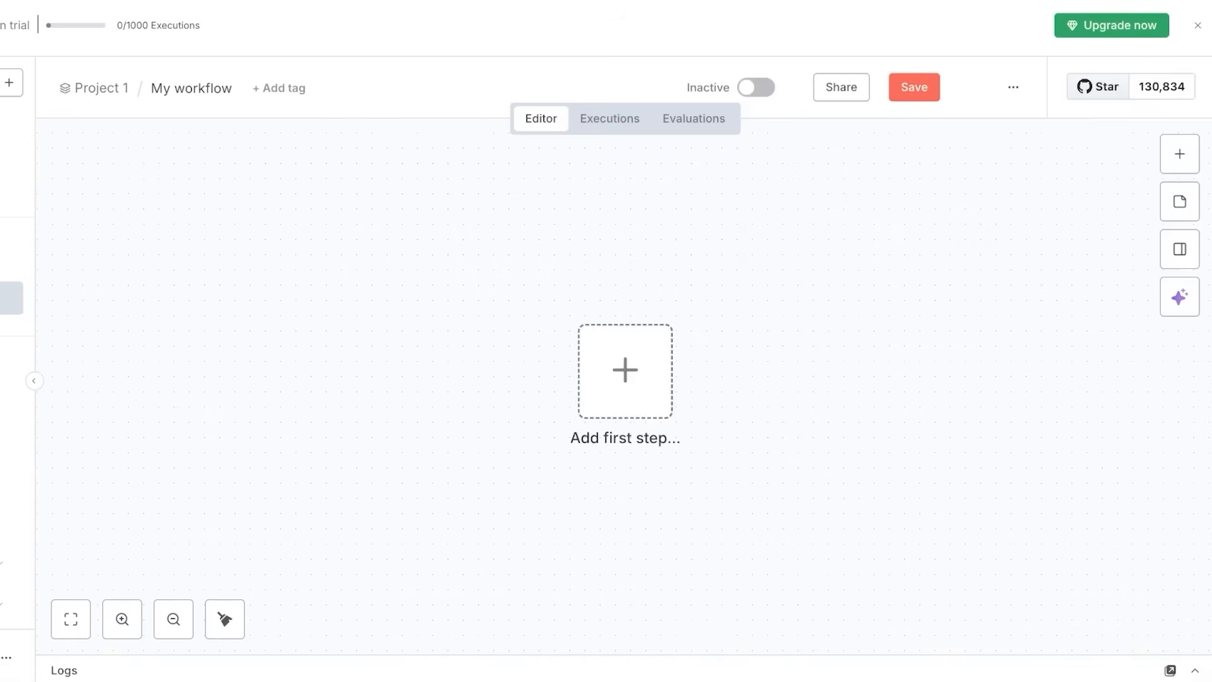
click(625, 371)
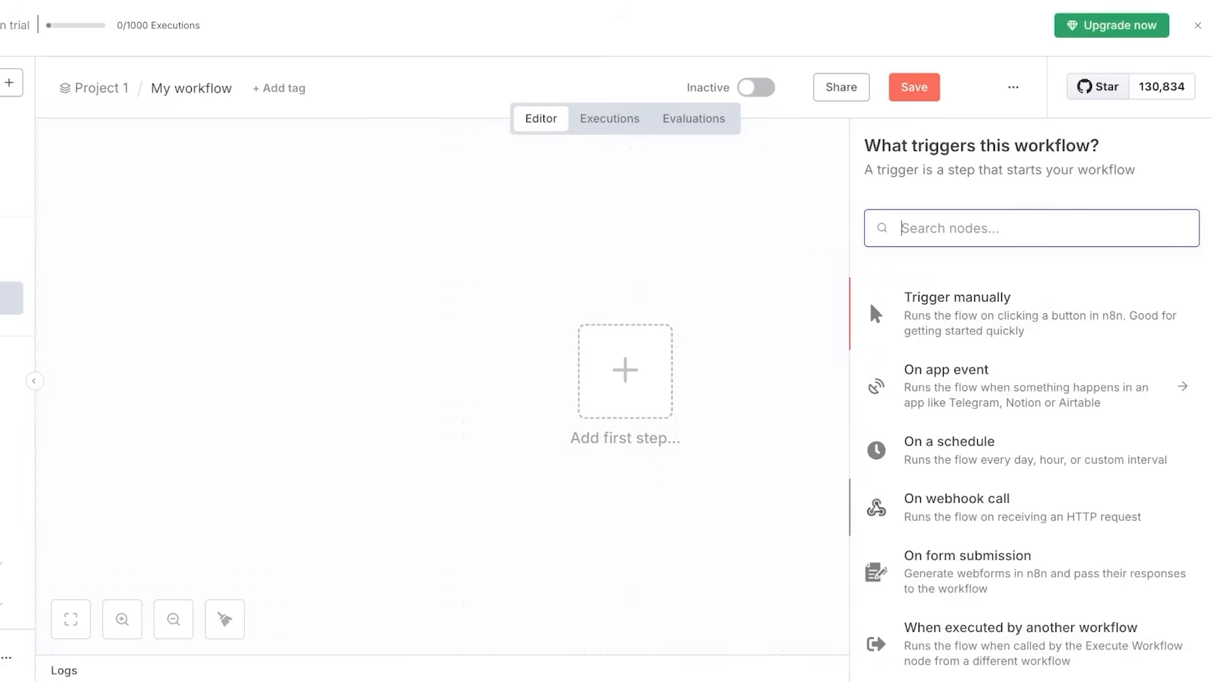
scroll(1029, 442, down, 3)
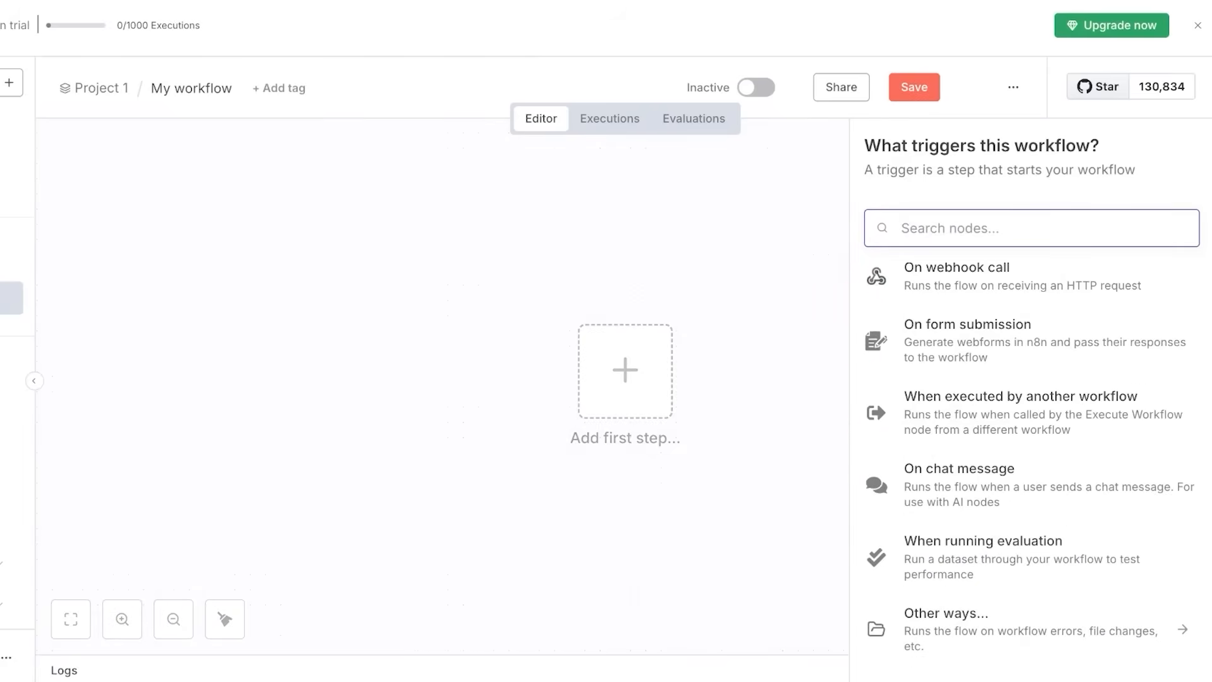
text(gm)
key(Return)
key(Return)
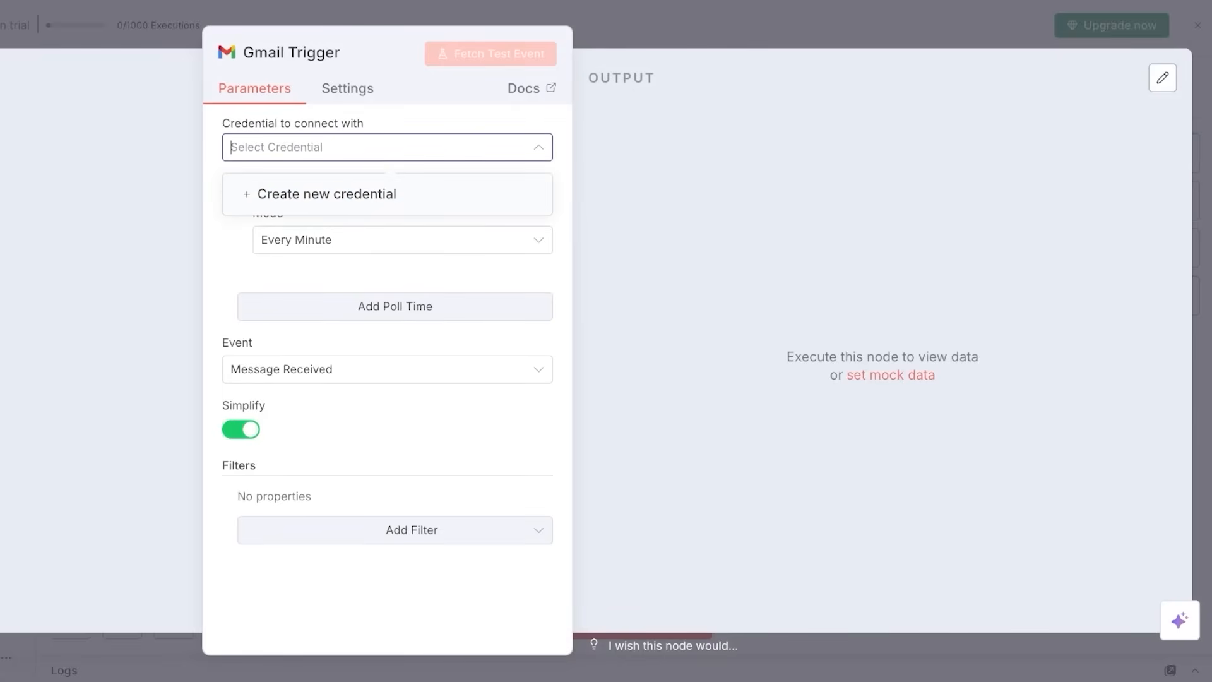
key(Escape)
drag(623, 385, 577, 254)
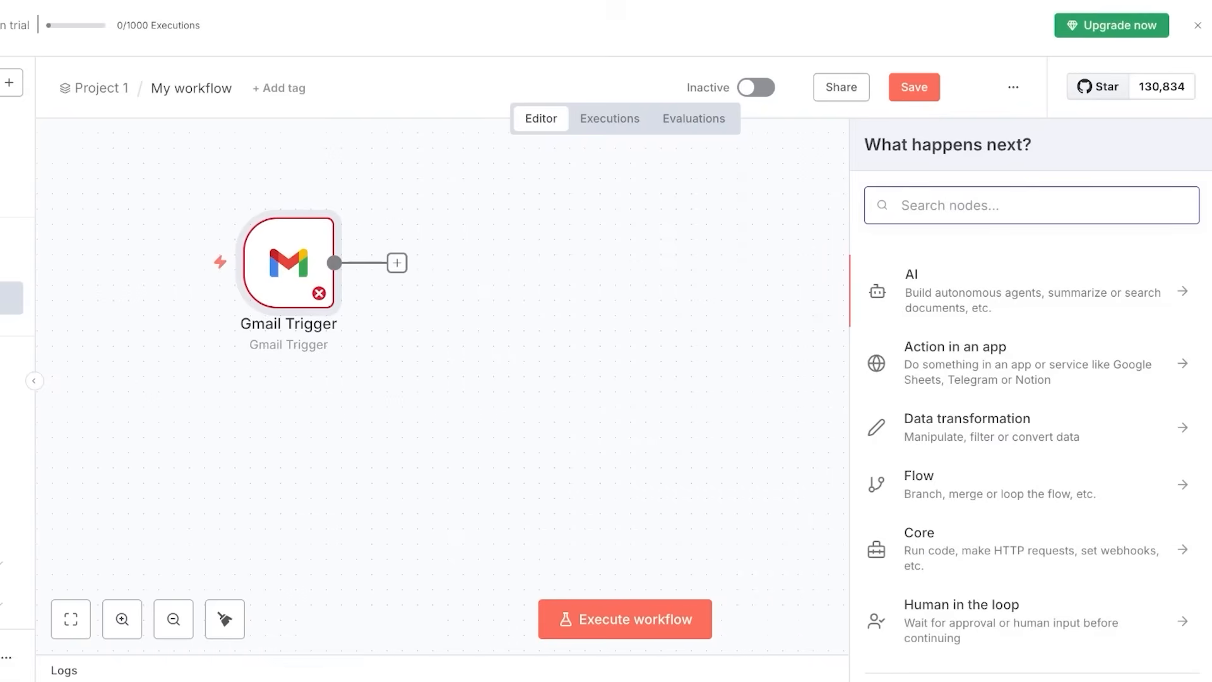
Add a Microsoft Excel 365 'Append rows to table' node after the Gmail Trigger.
text(excel)
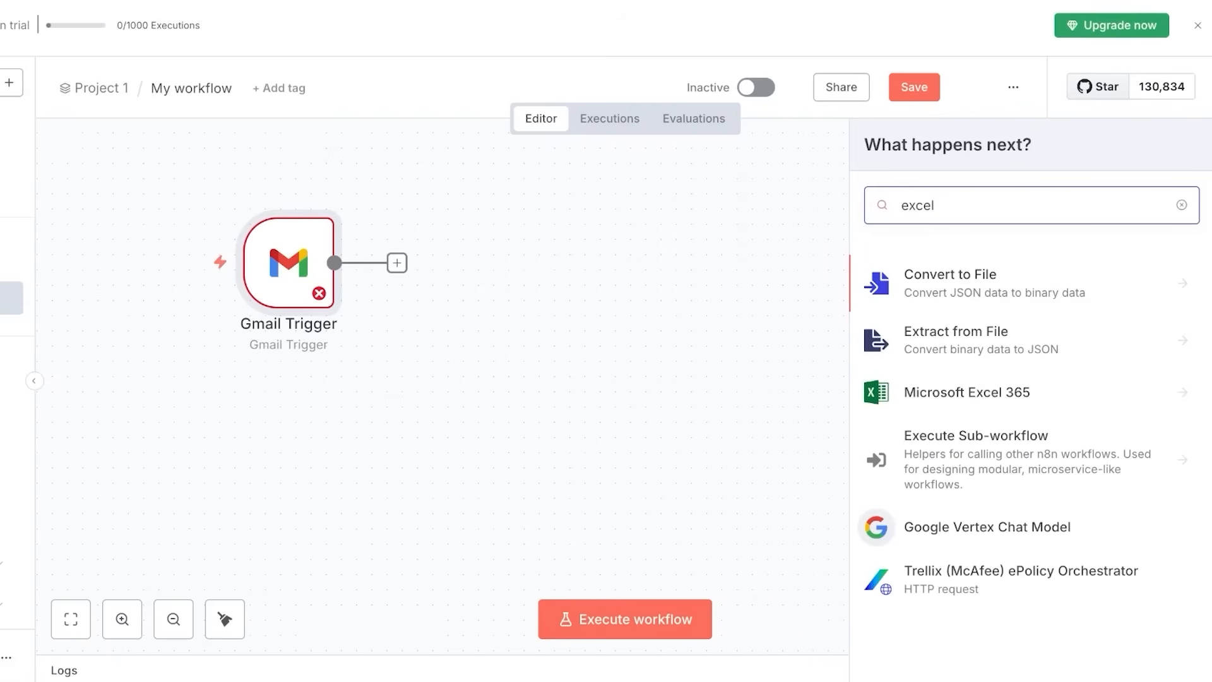
key(Down)
key(Down)
key(Return)
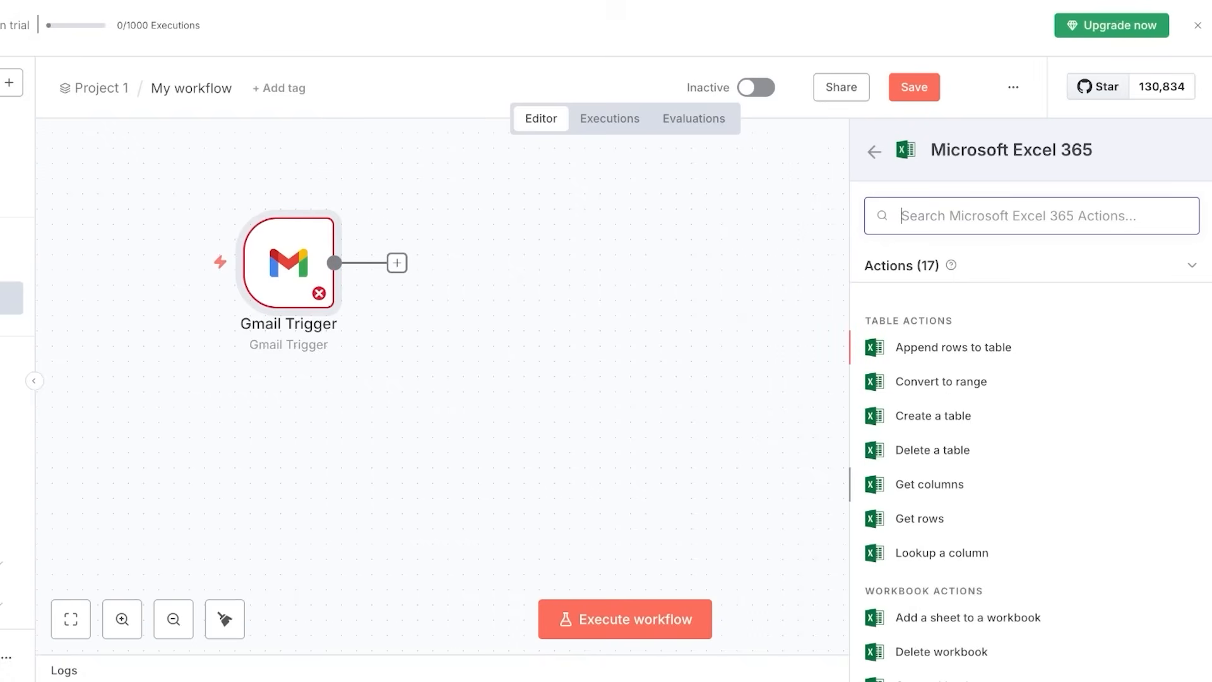
scroll(1031, 442, down, 5)
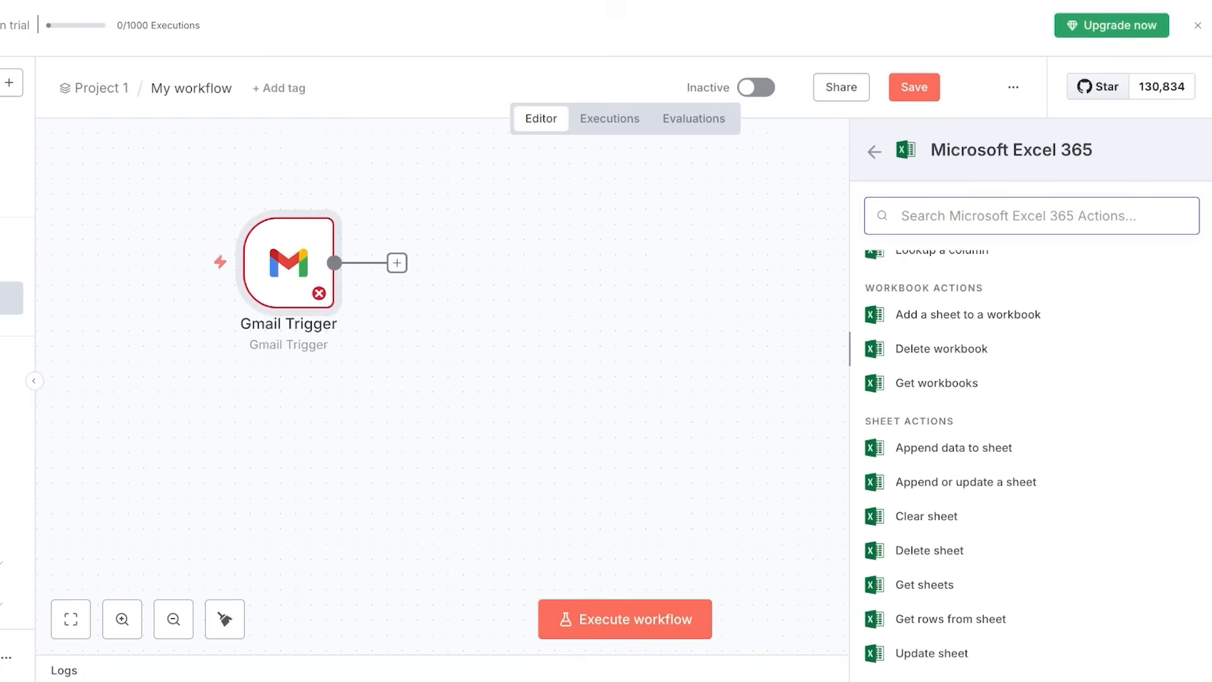
scroll(1032, 442, up, 5)
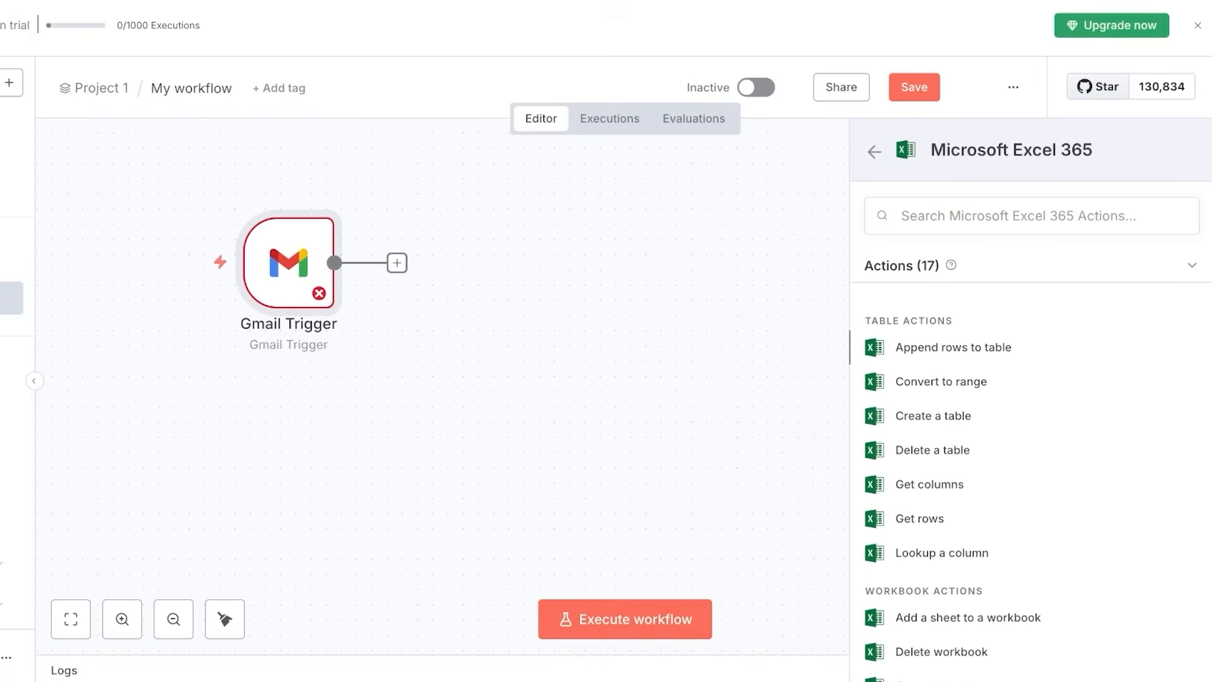
click(953, 347)
key(Escape)
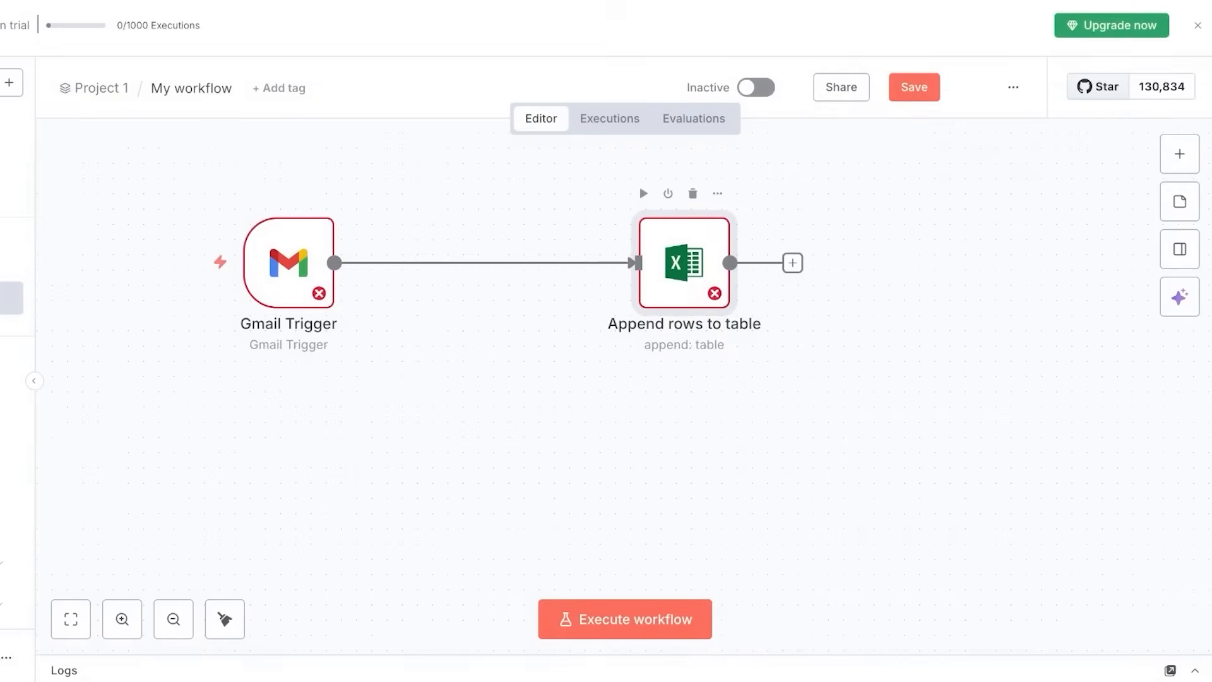
drag(684, 262, 837, 263)
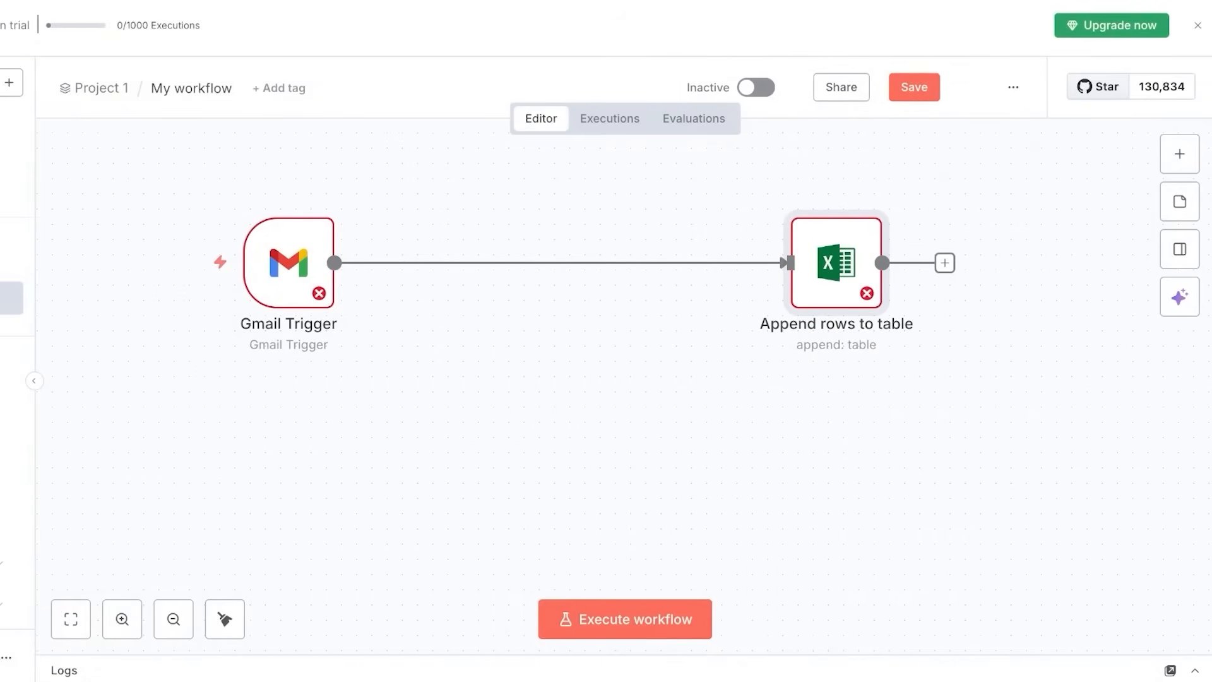
mouse_move(289, 262)
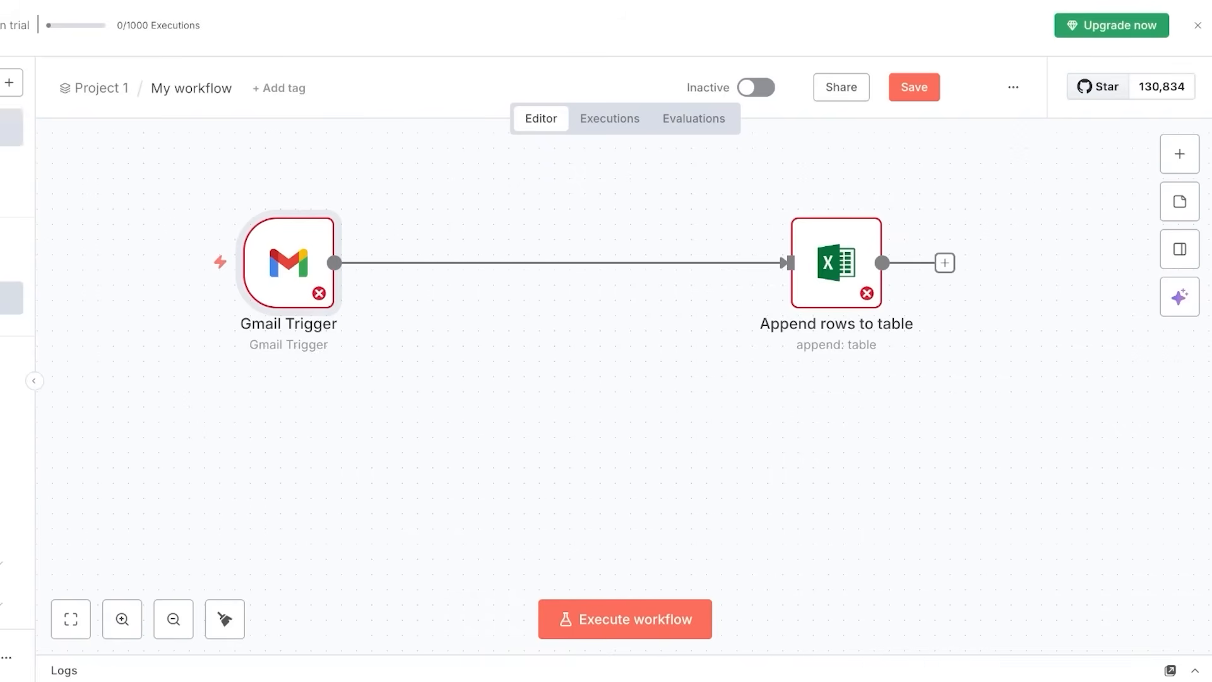
click(10, 127)
Leave the editor without saving and dismiss the n8n website's cookie notice.
click(585, 381)
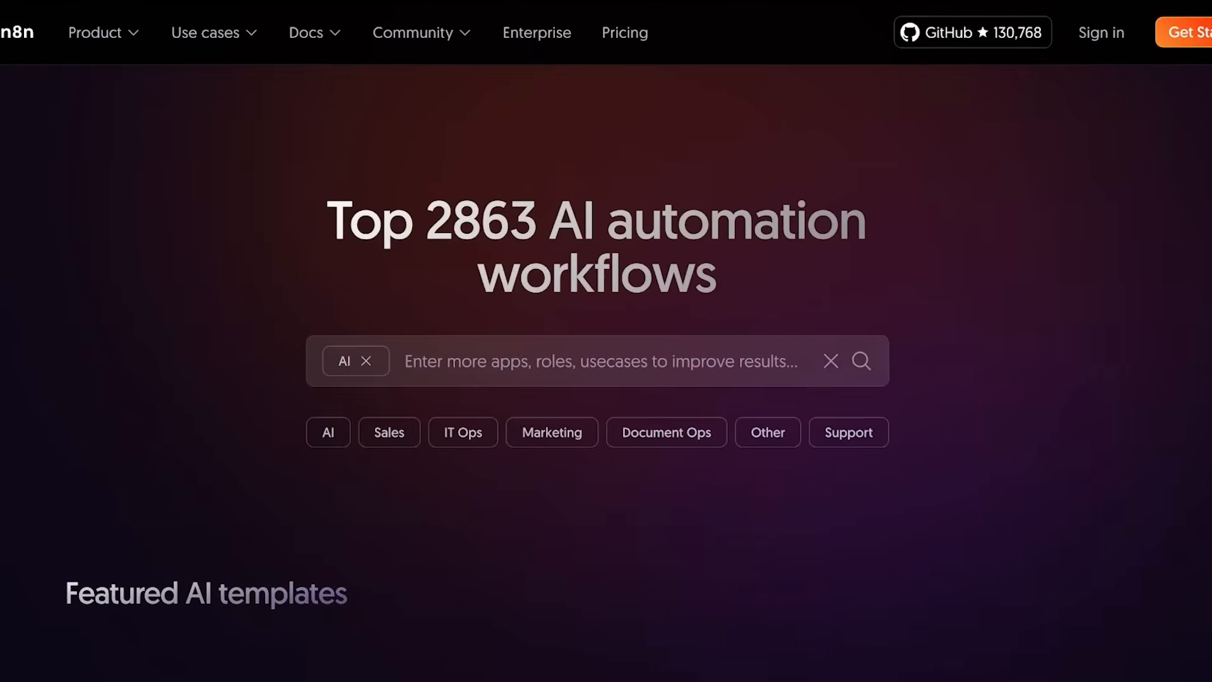
scroll(606, 341, down, 7)
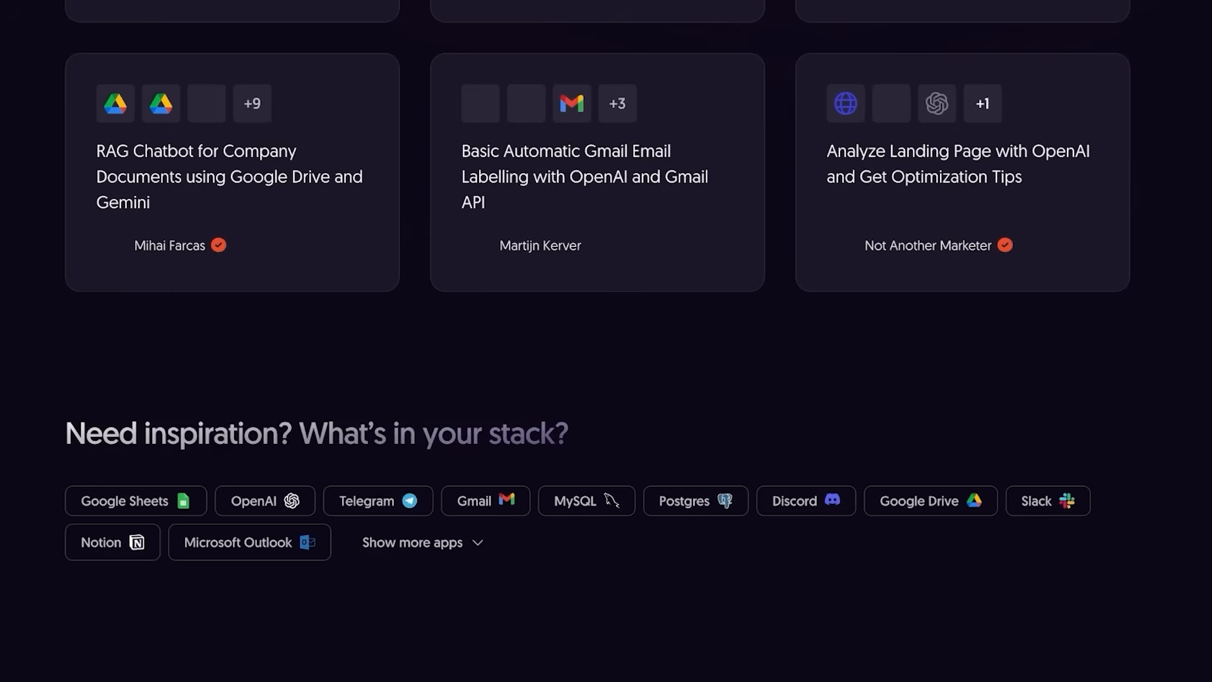
scroll(606, 341, up, 5)
scroll(606, 341, down, 2)
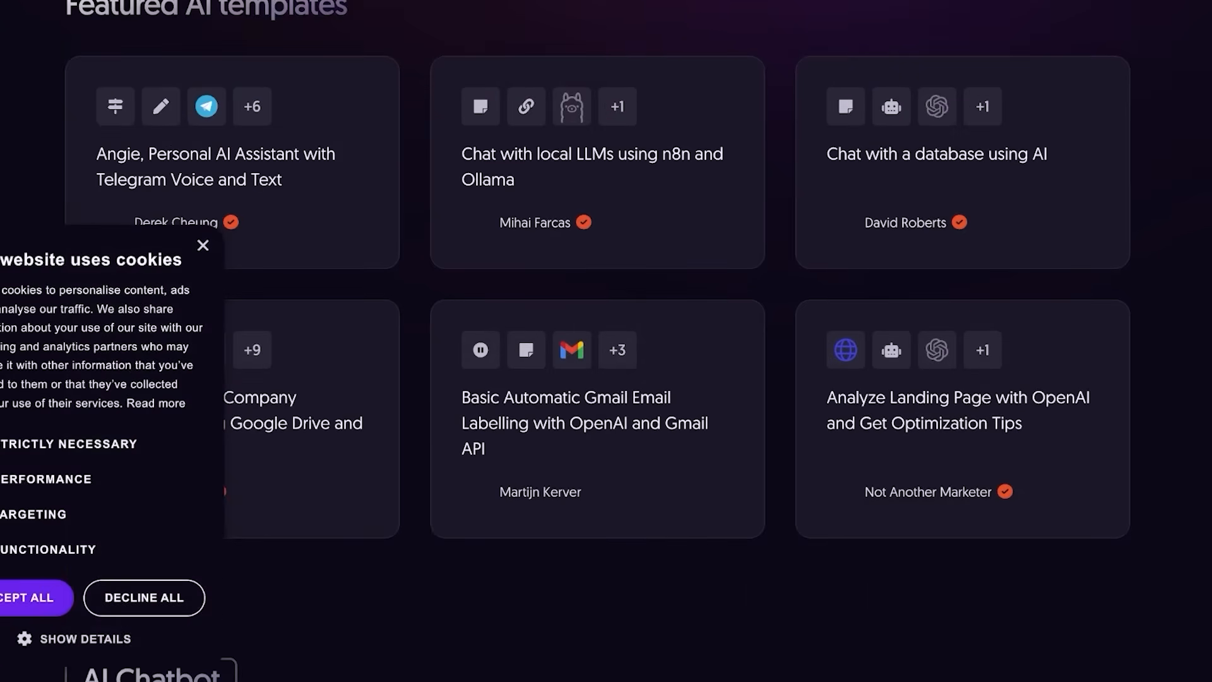
click(203, 245)
Scroll through the Featured AI templates and AI Chatbot cards.
scroll(606, 341, down, 2)
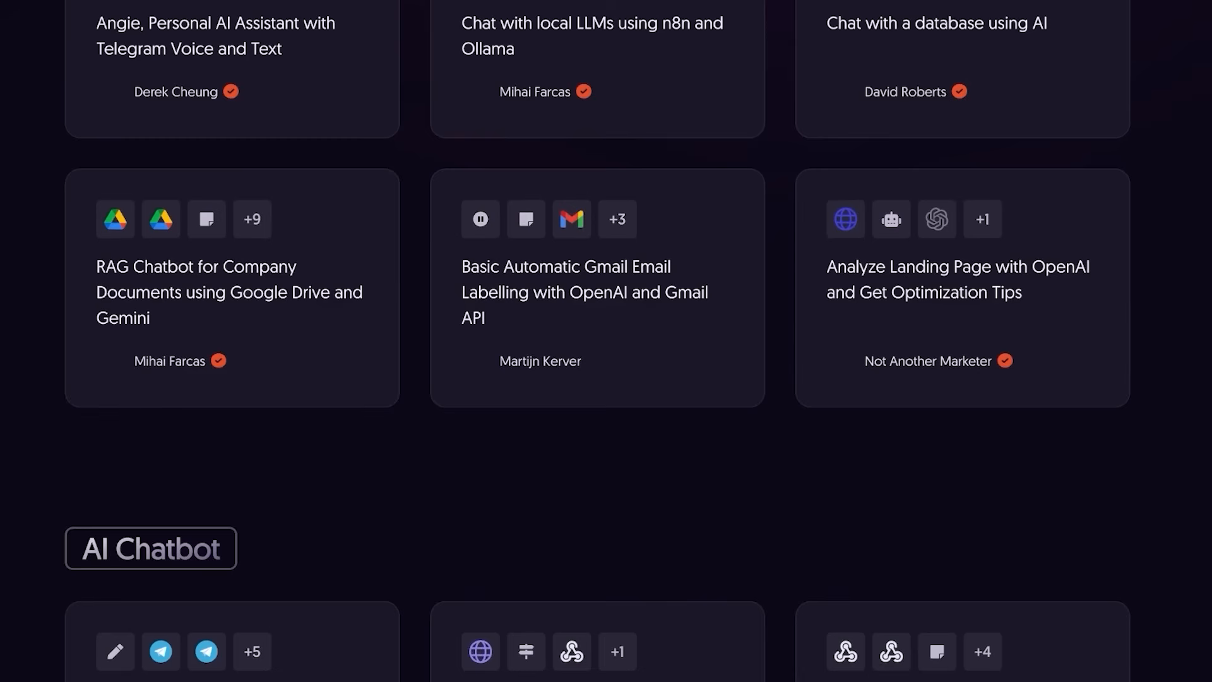
scroll(606, 341, down, 1)
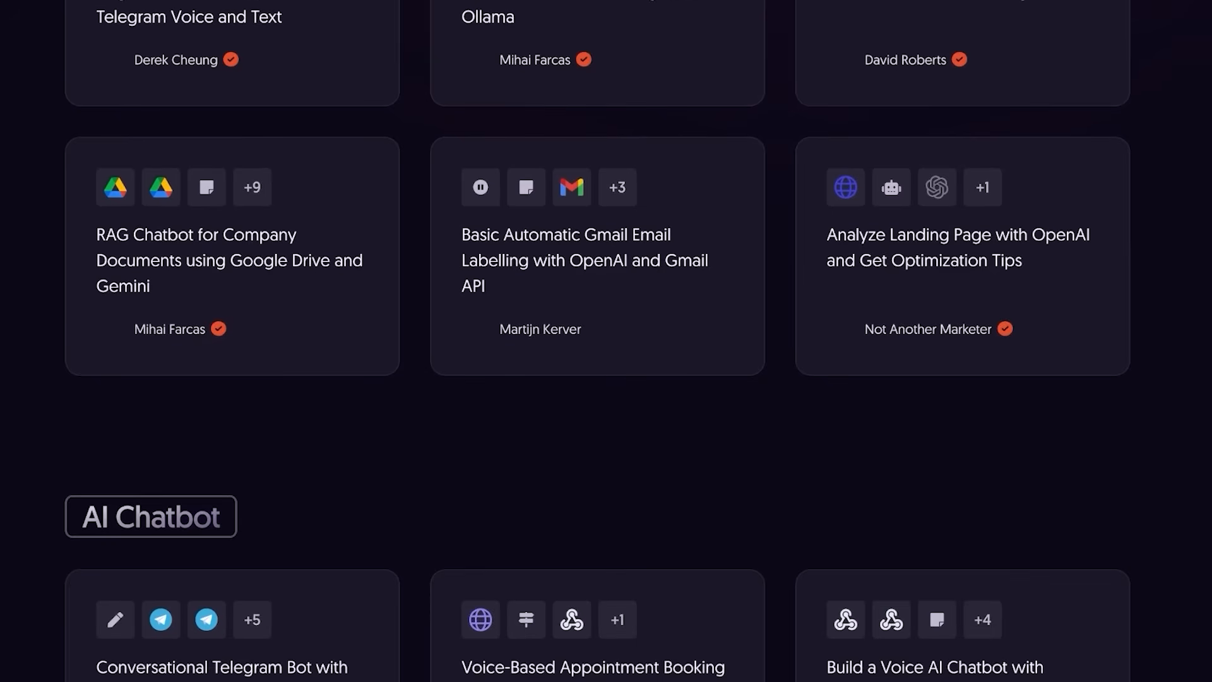
scroll(606, 341, down, 2)
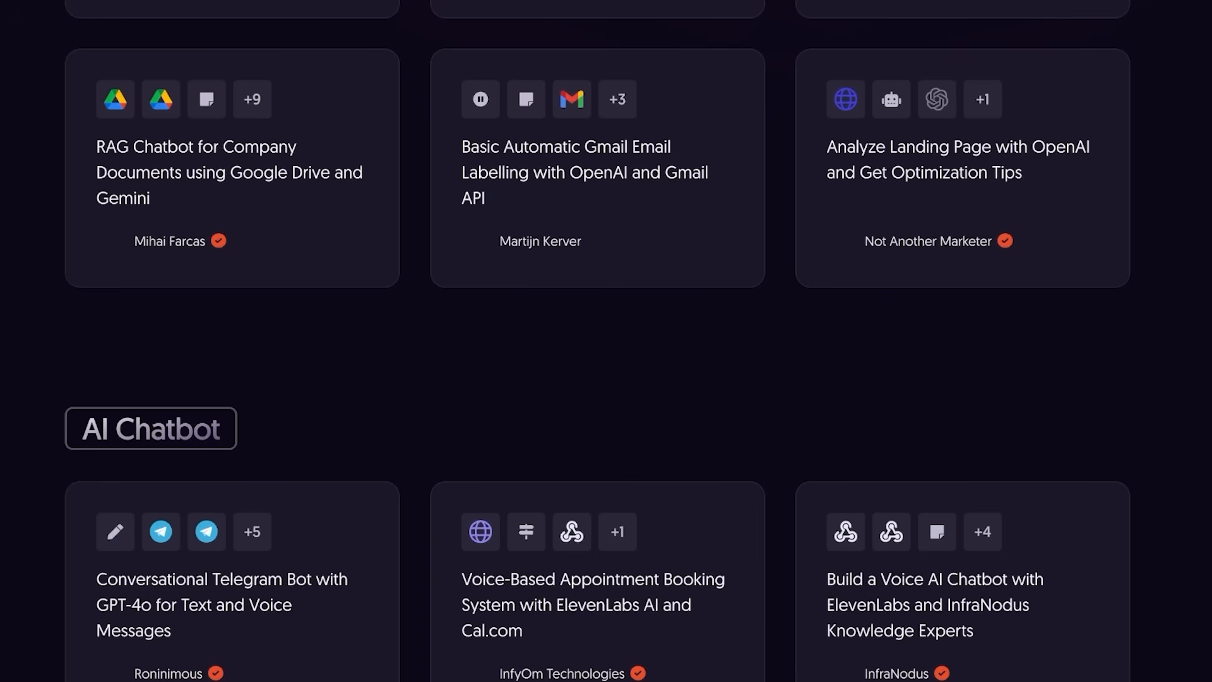
scroll(606, 341, down, 4)
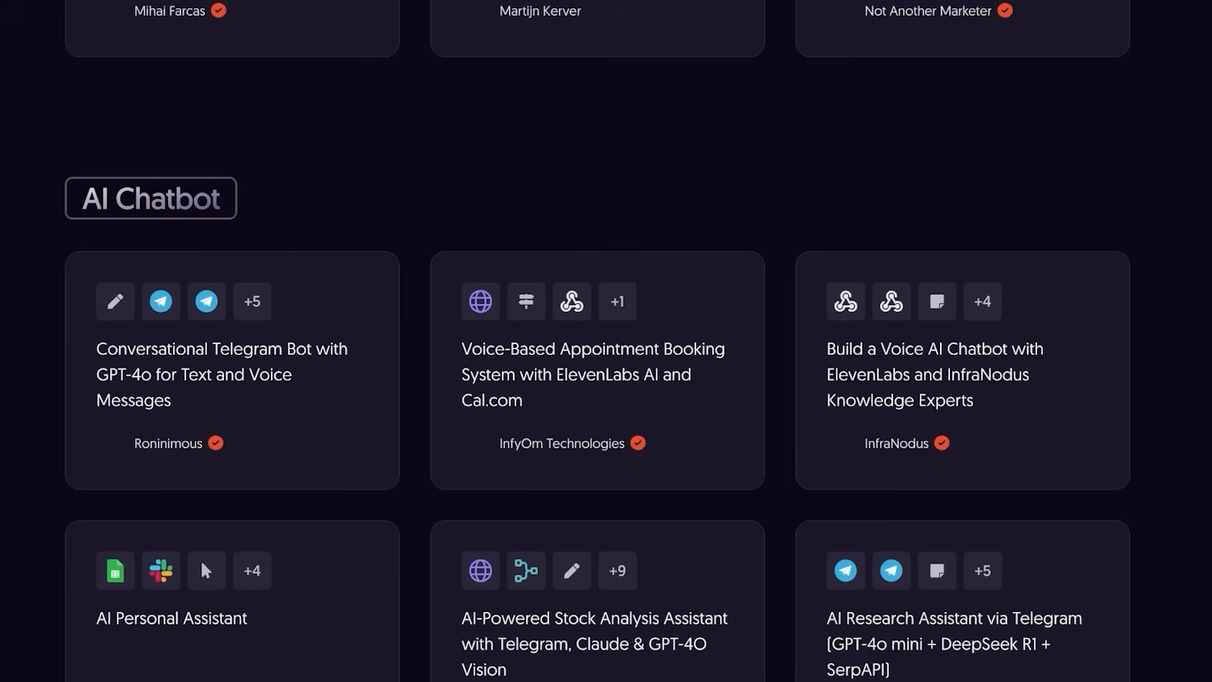
scroll(606, 341, down, 1)
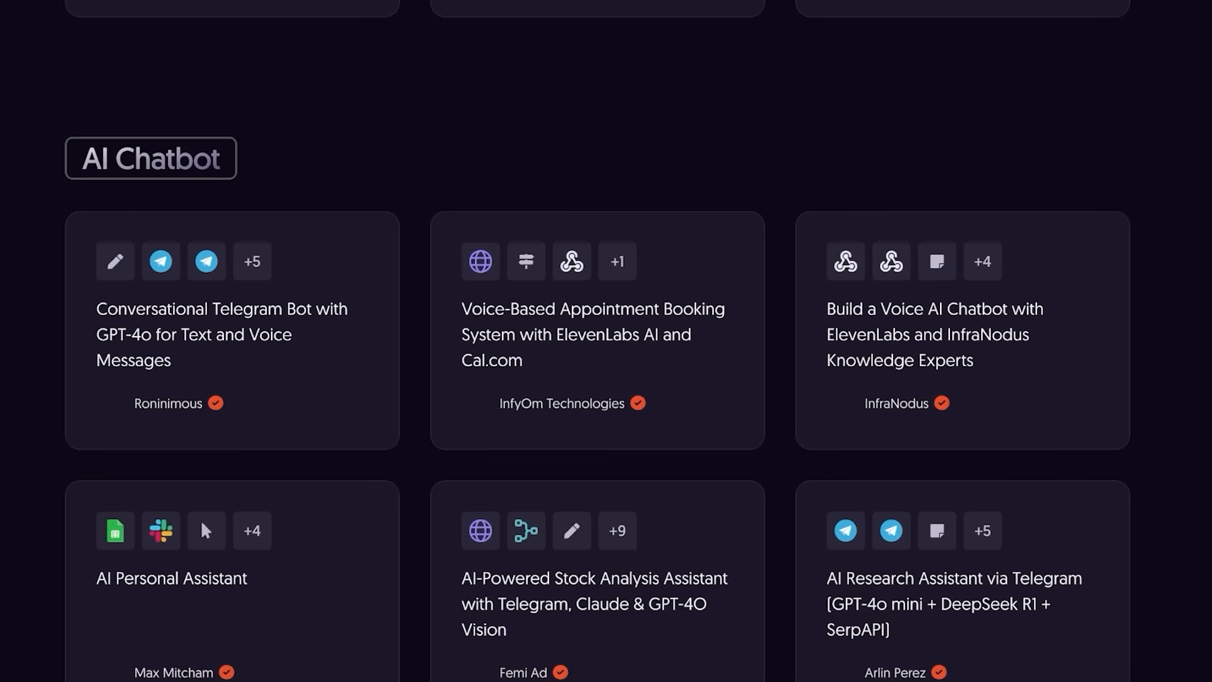
scroll(606, 341, down, 1)
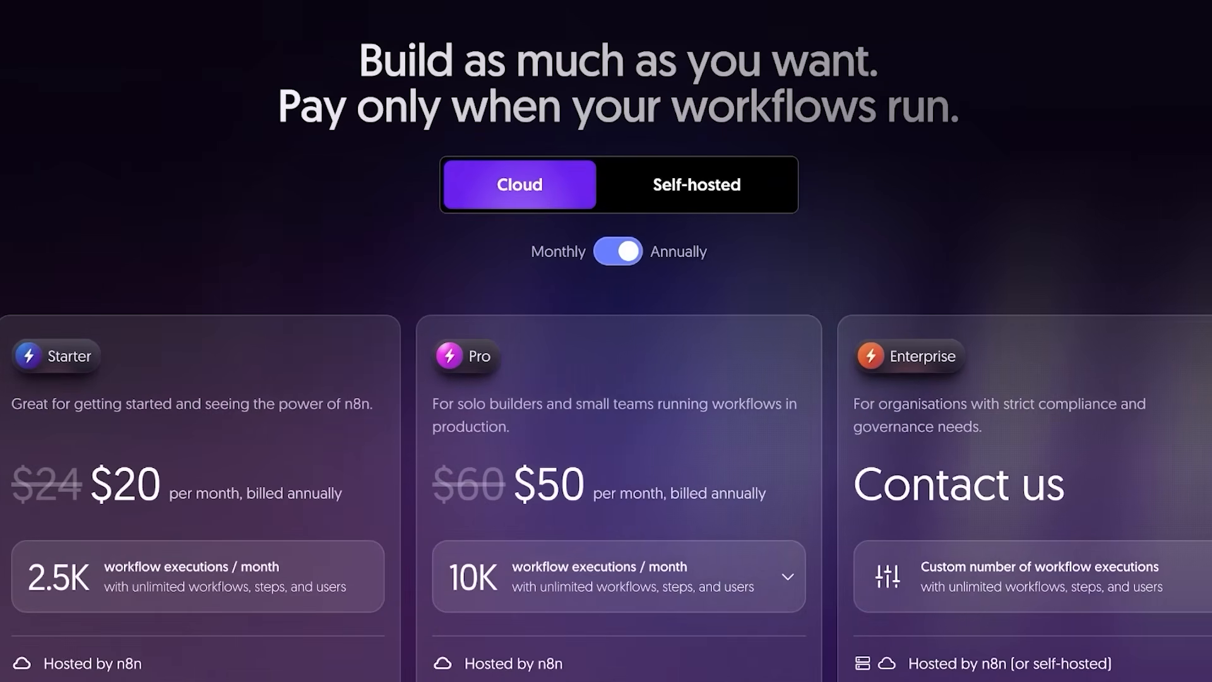
Switch pricing to monthly billing and view the self-hosted plans and prices.
click(618, 251)
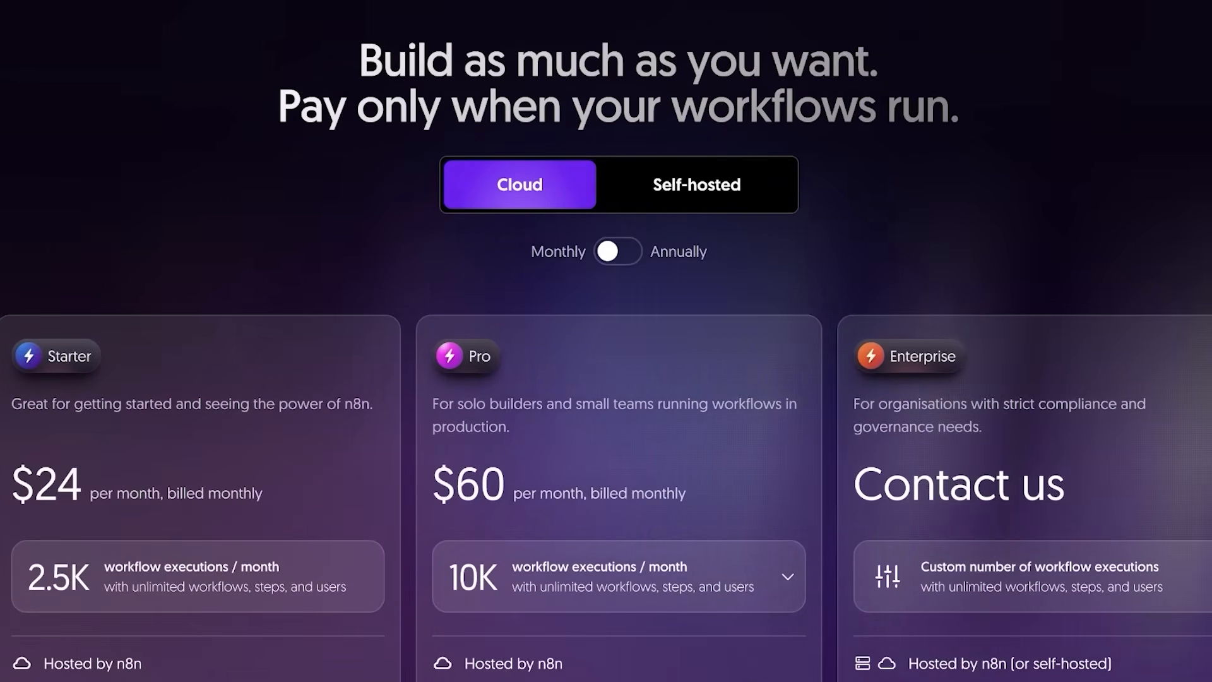
scroll(606, 341, down, 2)
click(697, 48)
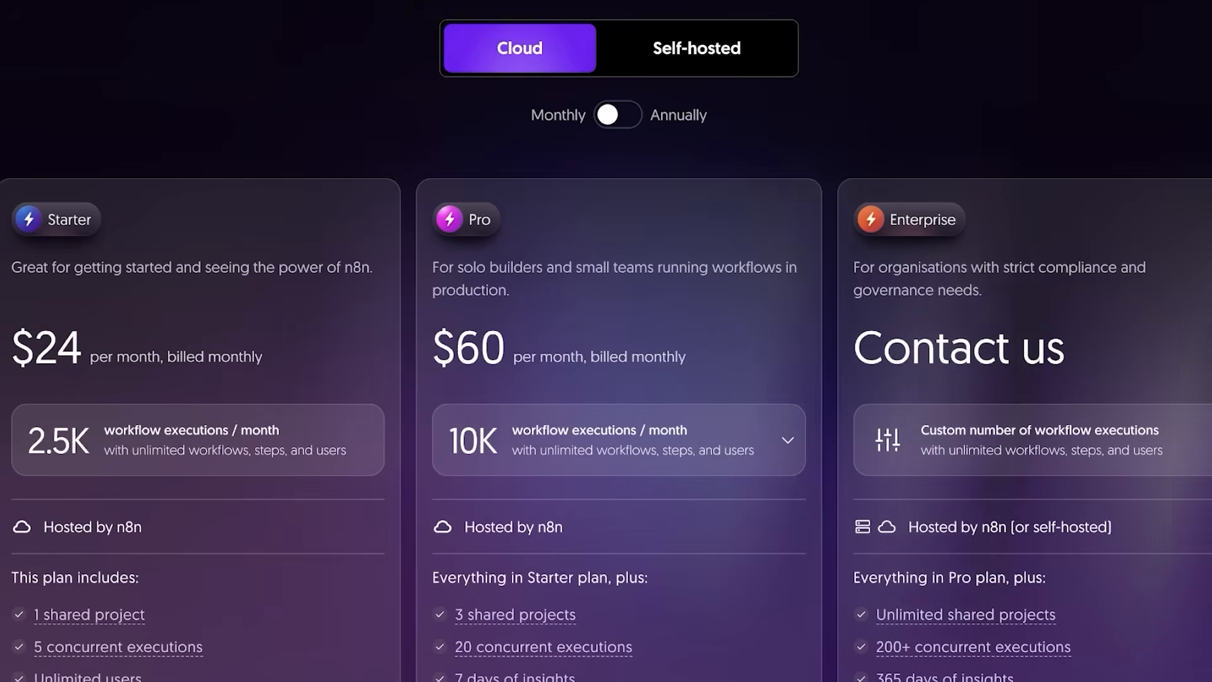
scroll(606, 379, down, 1)
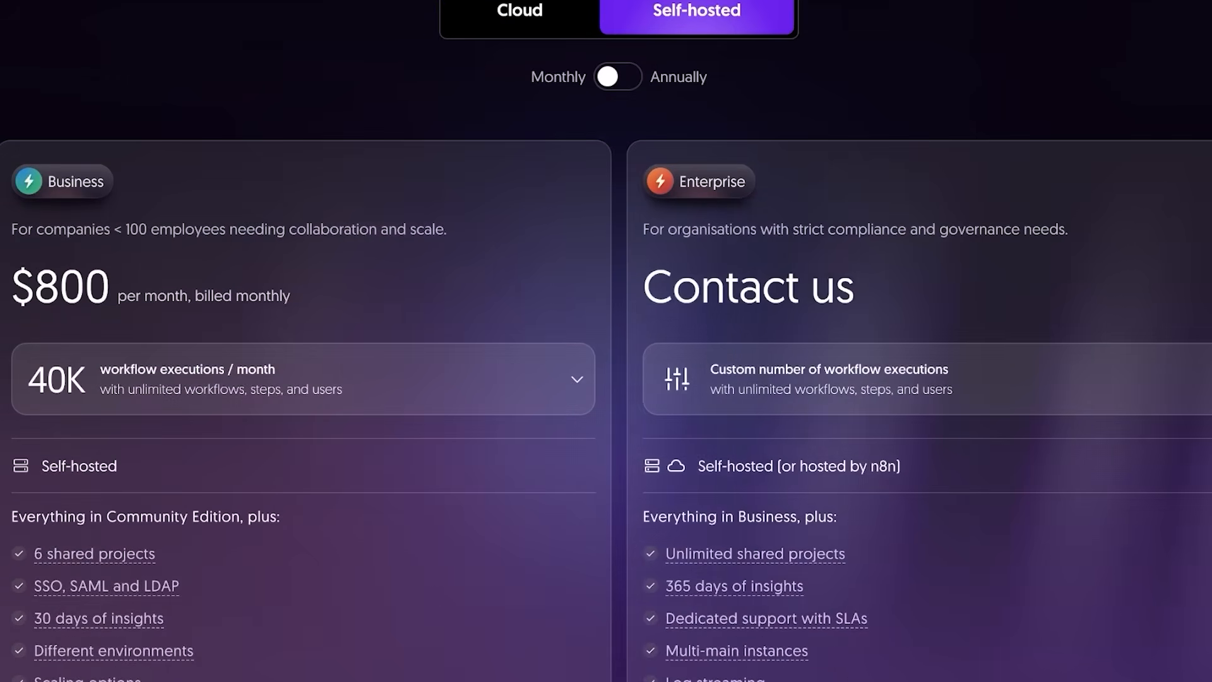
scroll(606, 379, down, 1)
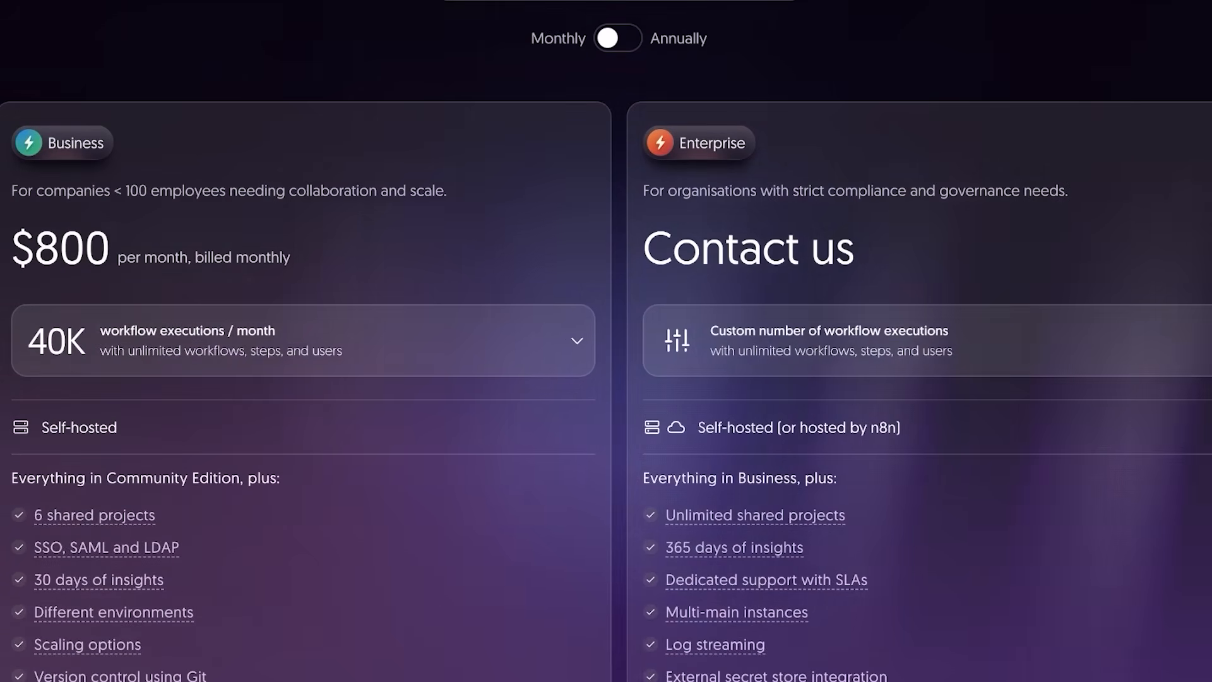
Check the self-hosted Business plan's annual price, then return to monthly Cloud plans.
click(617, 38)
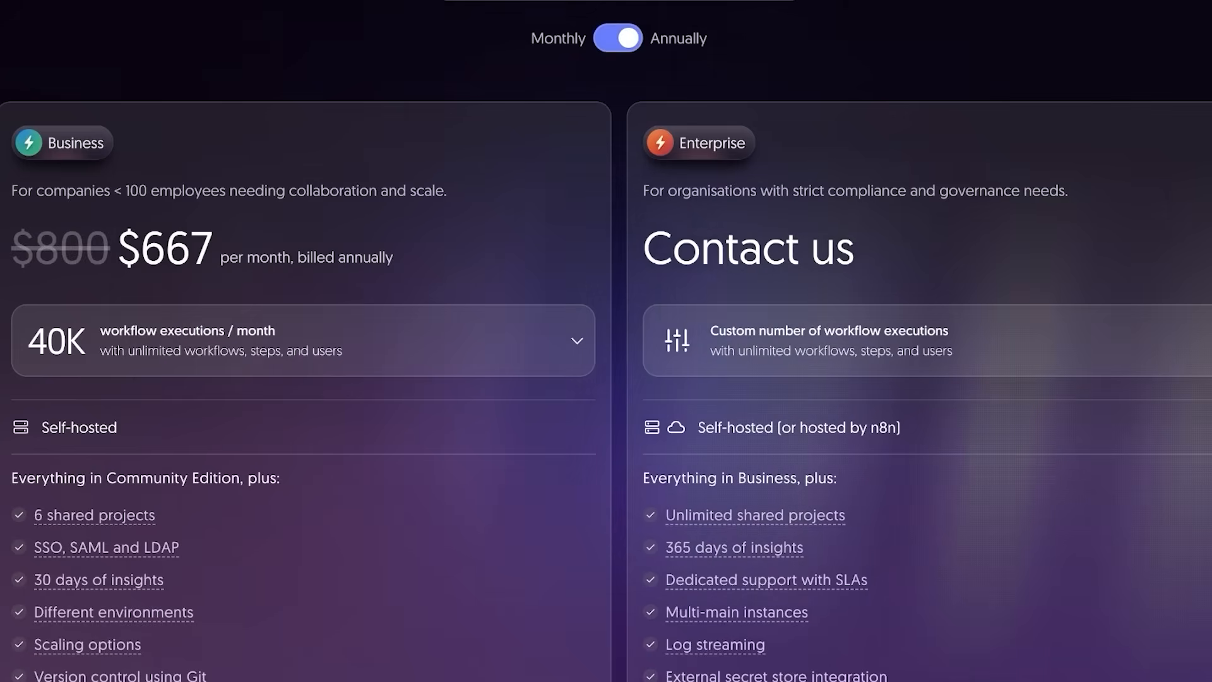
click(617, 38)
scroll(606, 379, up, 2)
click(520, 46)
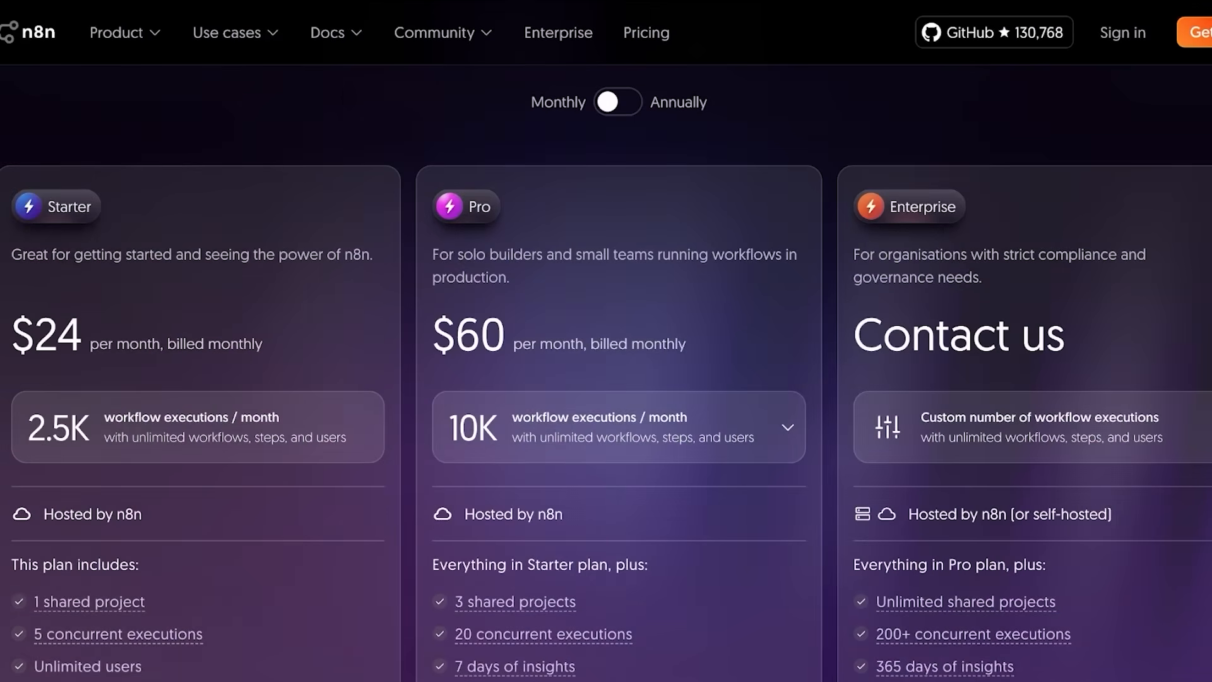
scroll(607, 379, down, 1)
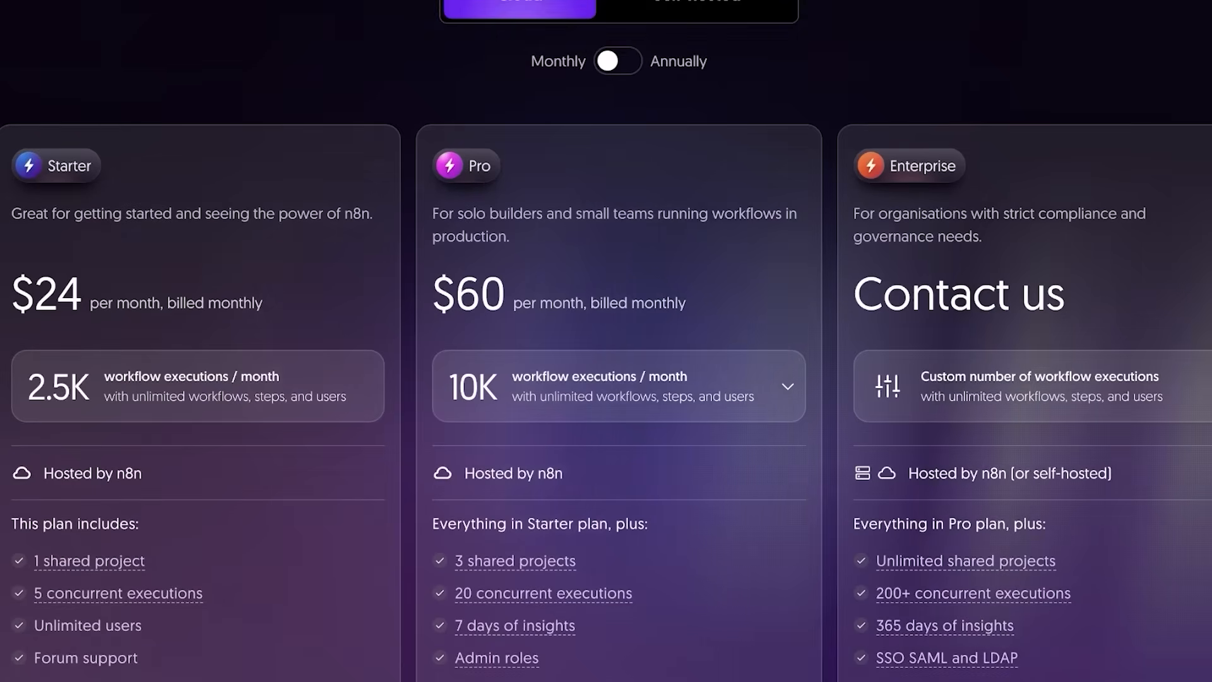
scroll(607, 379, down, 1)
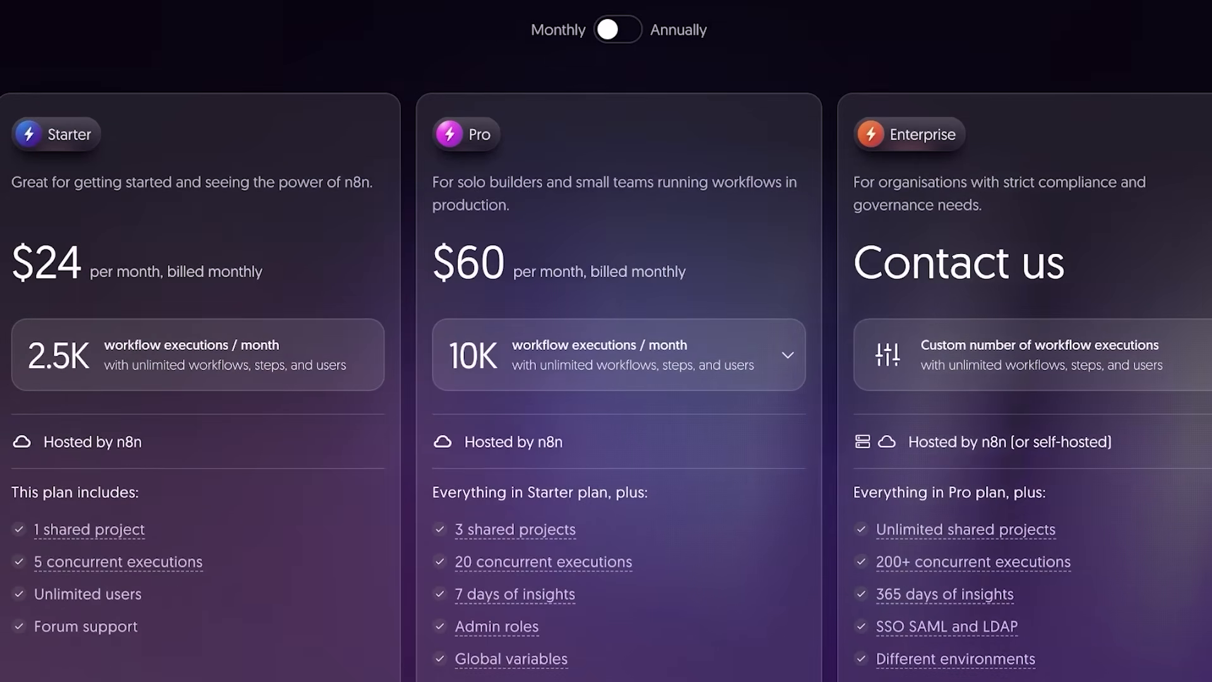
Compare annual Cloud prices, then settle on monthly: Starter $24, Pro $60.
click(618, 30)
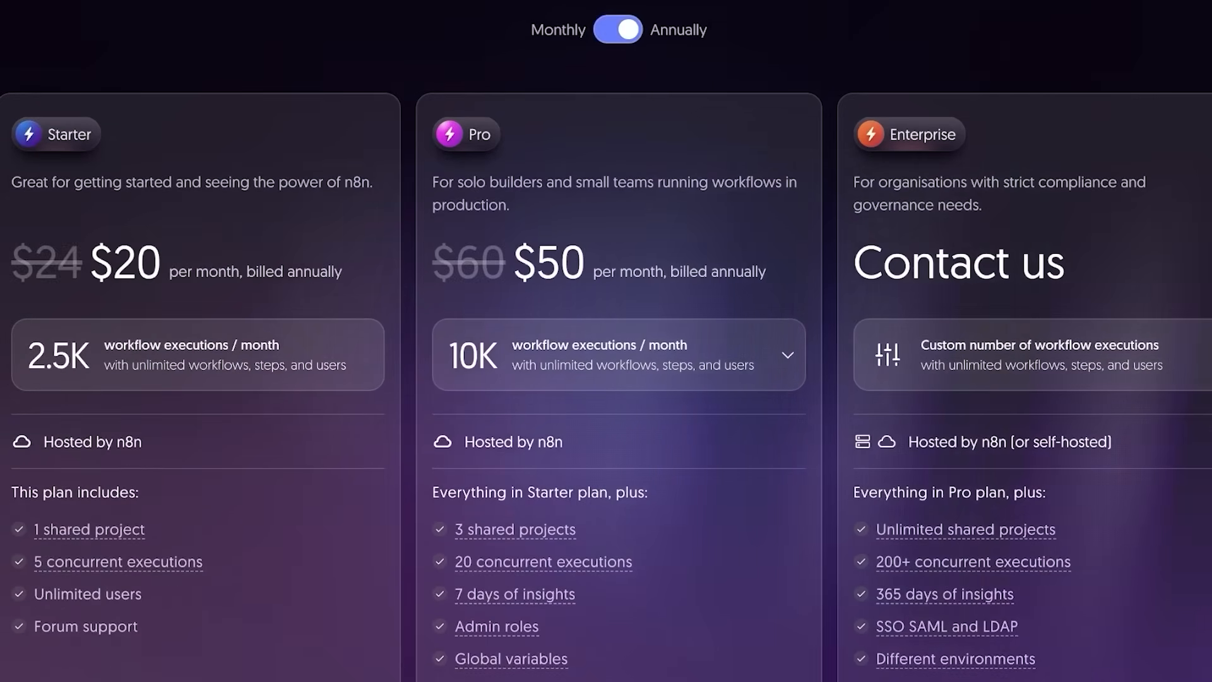
click(619, 30)
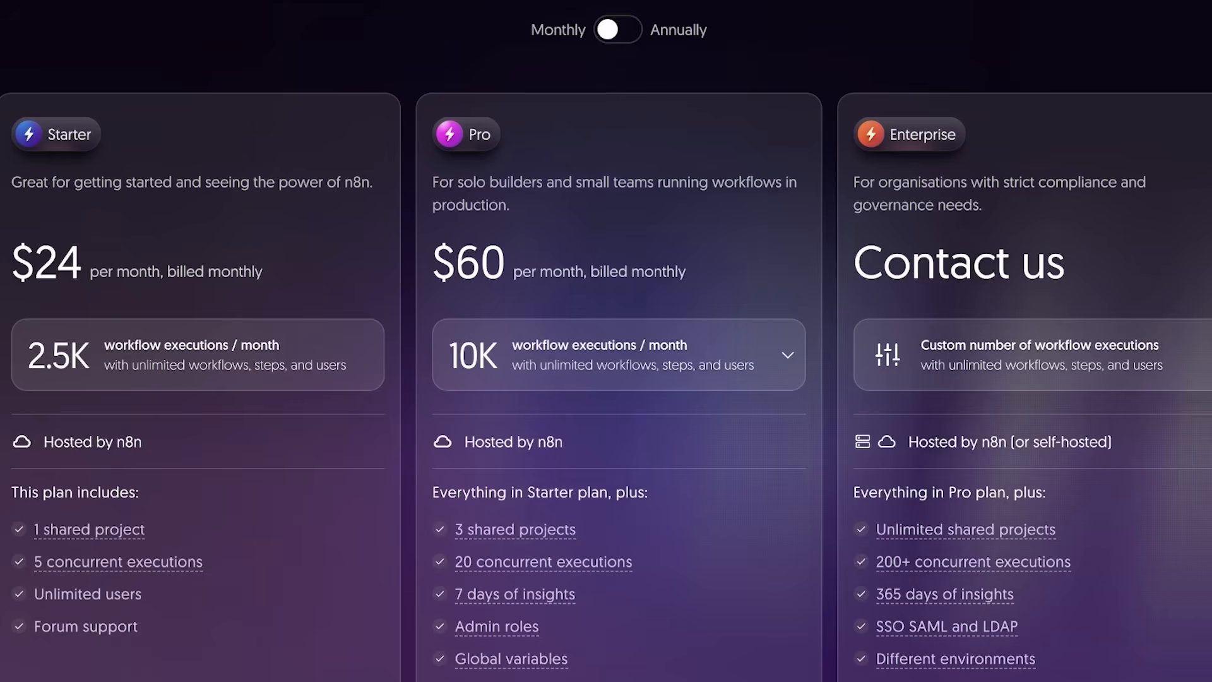
scroll(606, 341, down, 1)
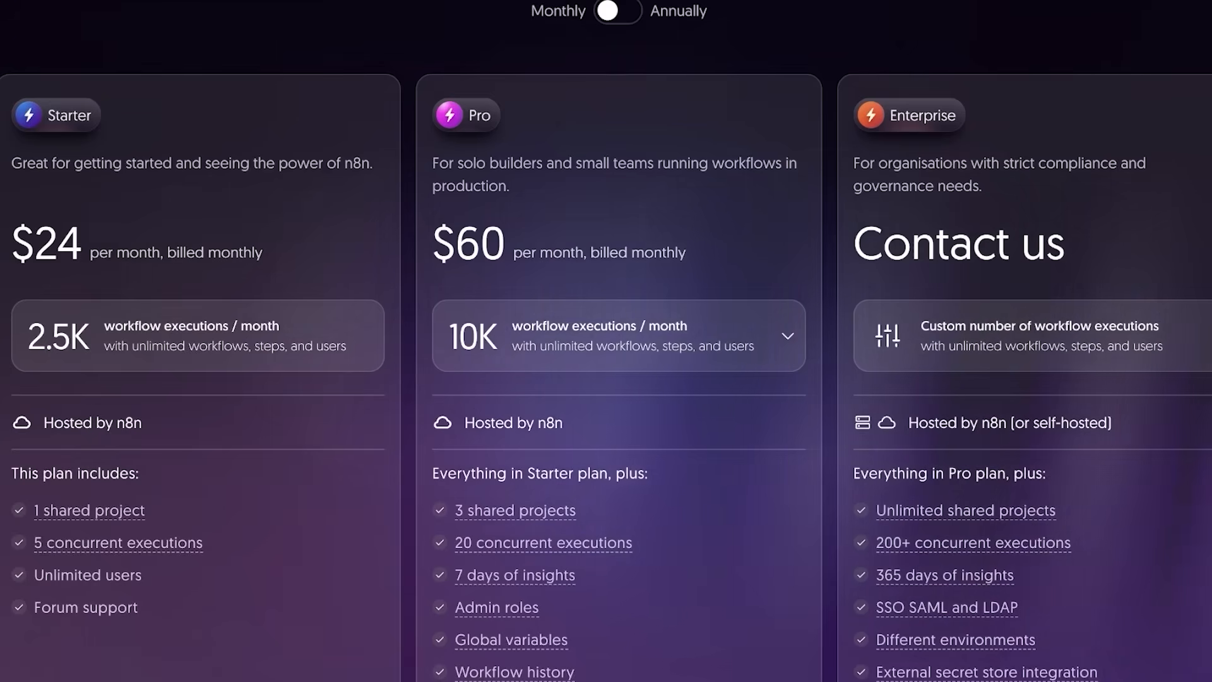
scroll(606, 340, down, 1)
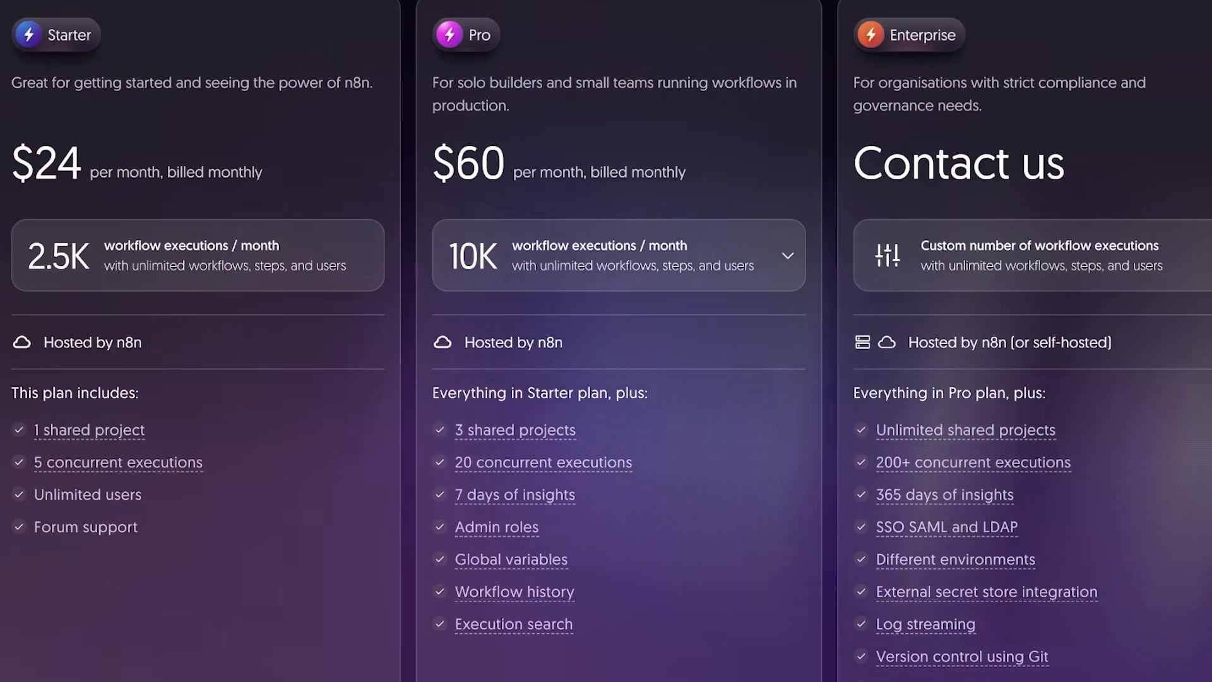
scroll(606, 341, down, 1)
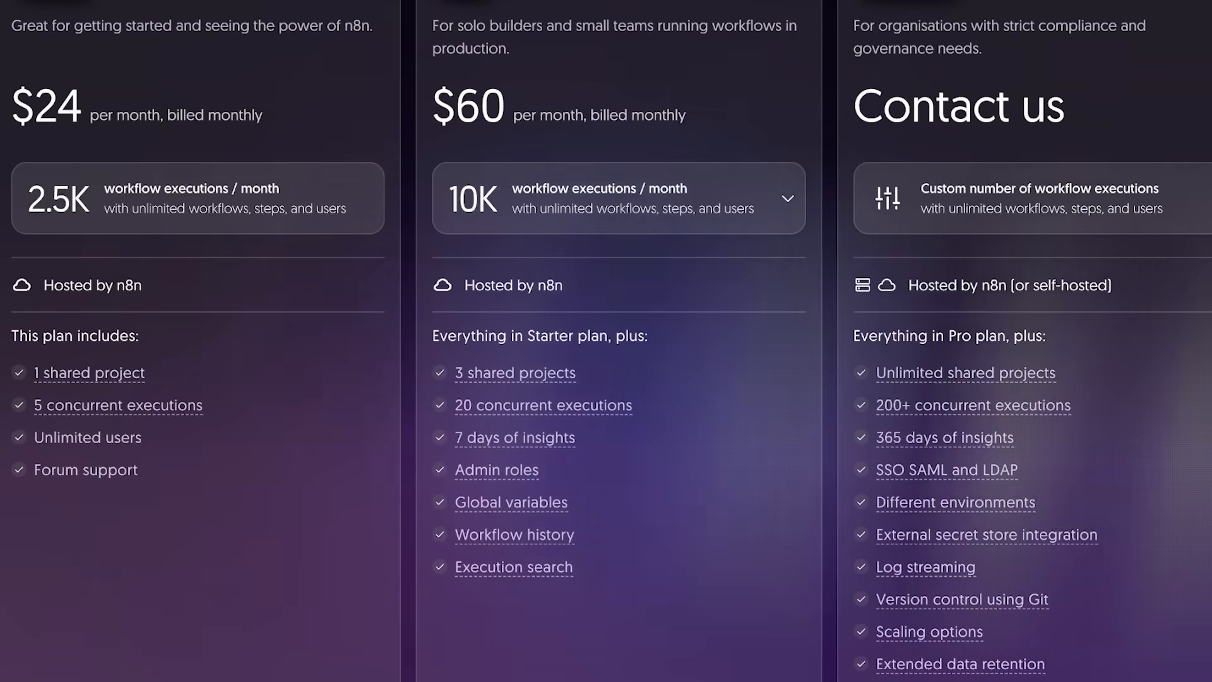
scroll(606, 341, up, 4)
scroll(607, 341, down, 3)
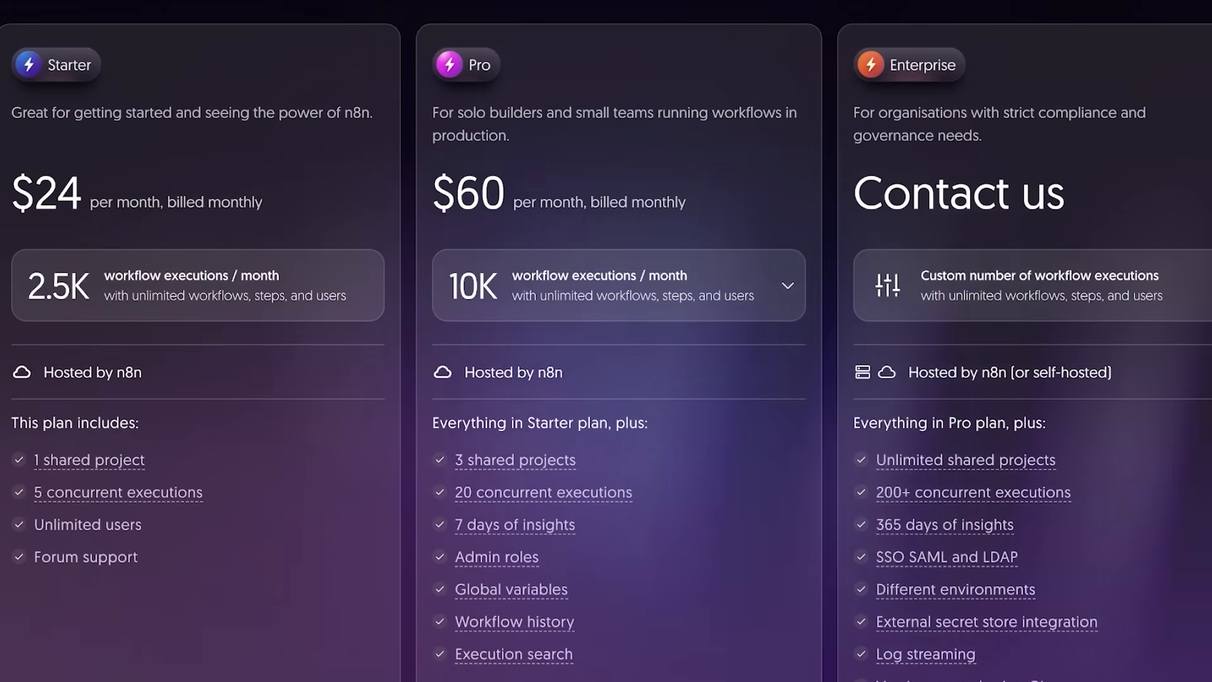
scroll(606, 341, up, 2)
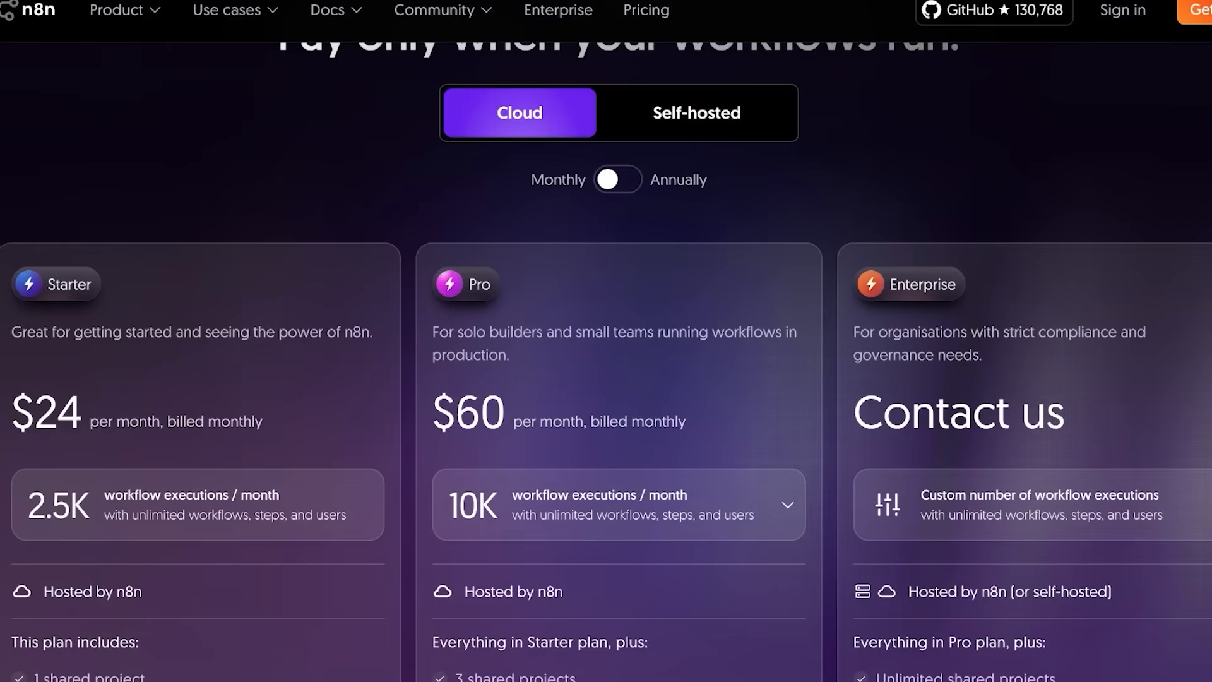
scroll(606, 341, down, 5)
scroll(606, 341, down, 10)
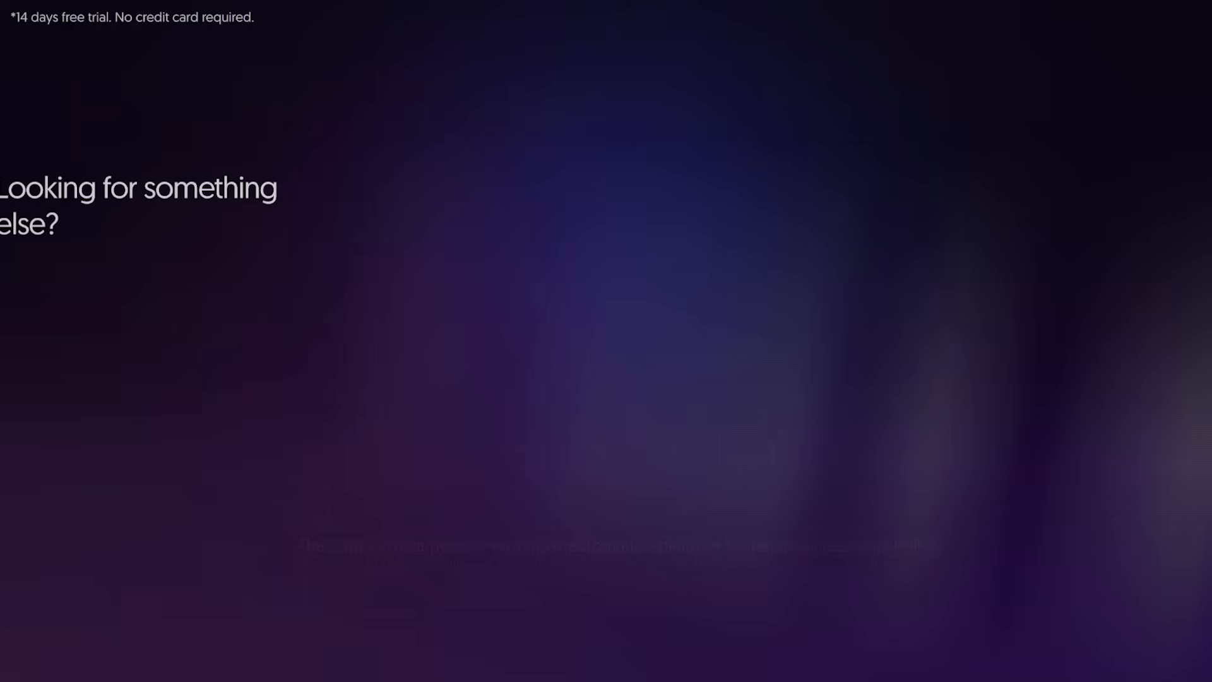
Show the self-hosted plans' feature comparison on the pricing page.
scroll(606, 341, up, 6)
scroll(606, 341, down, 10)
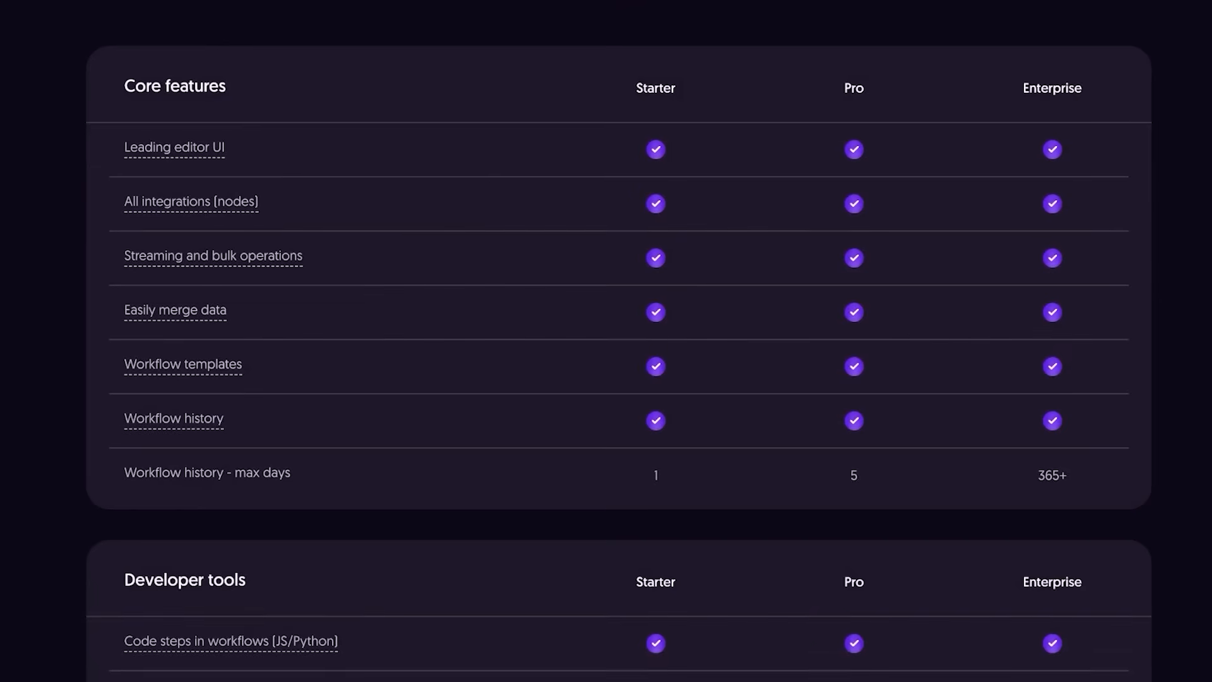
scroll(606, 341, up, 1)
scroll(606, 341, up, 1)
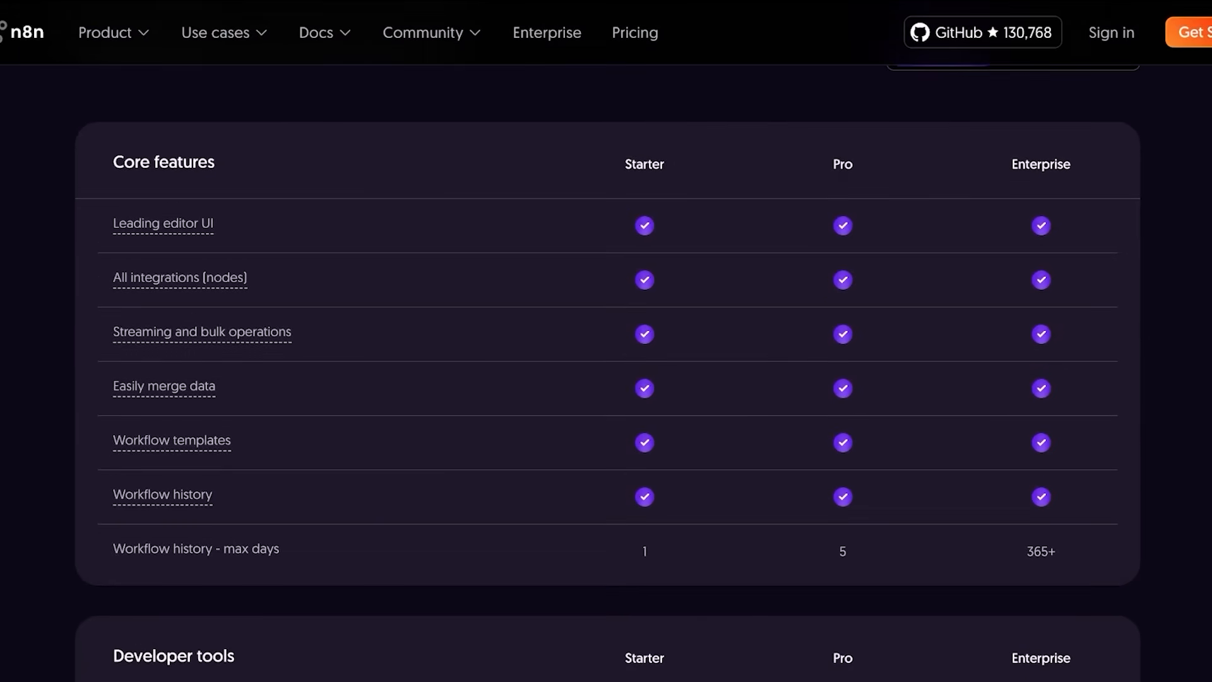
scroll(607, 373, up, 1)
scroll(607, 373, down, 1)
scroll(606, 372, up, 1)
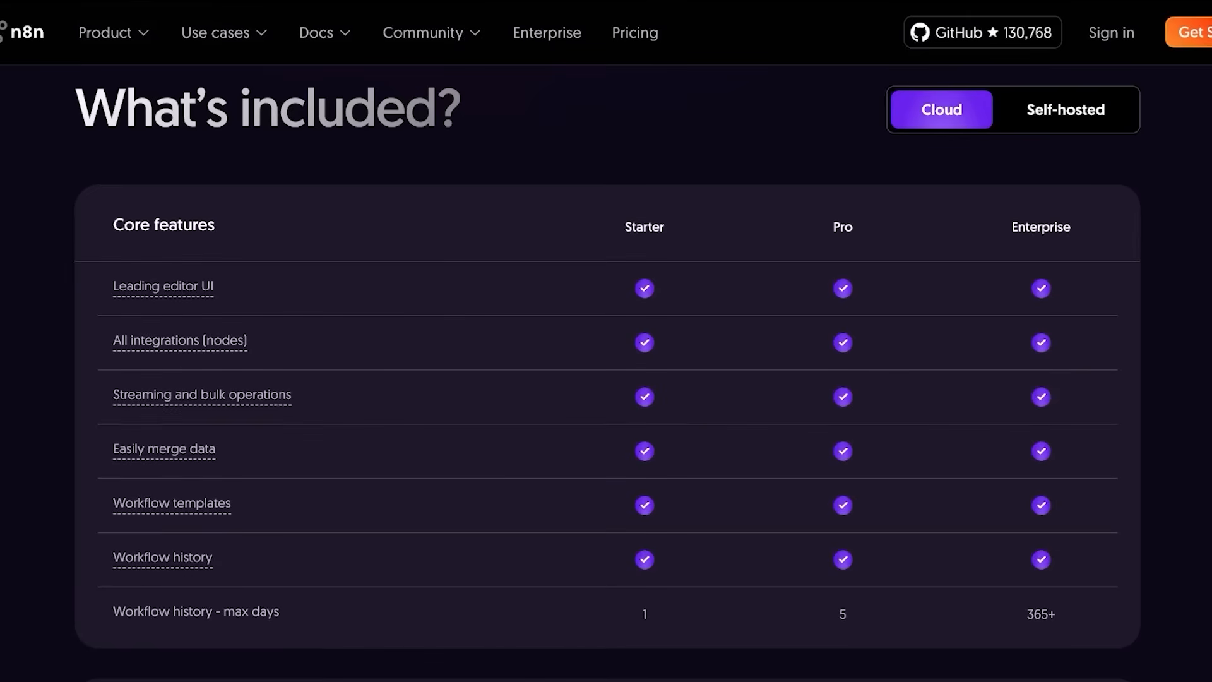
click(1066, 109)
scroll(606, 372, down, 12)
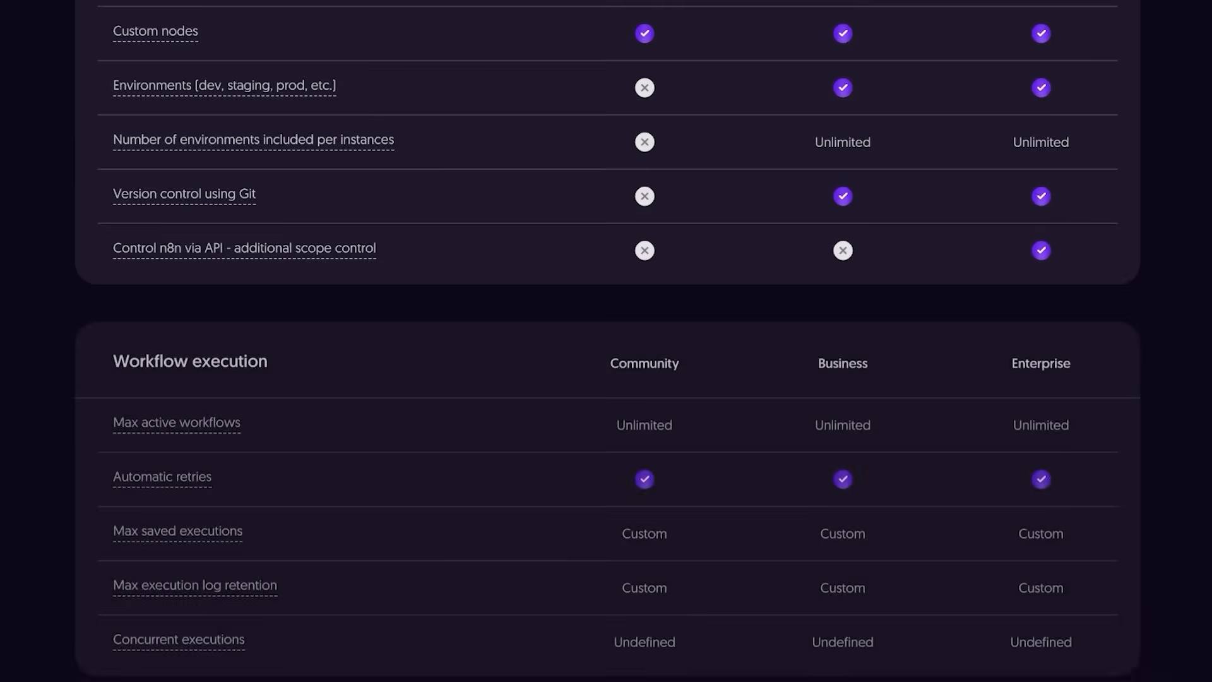
scroll(606, 341, up, 12)
Compare Cloud versus self-hosted features, then switch prices to annual billing (Starter $20, Pro $50).
click(941, 341)
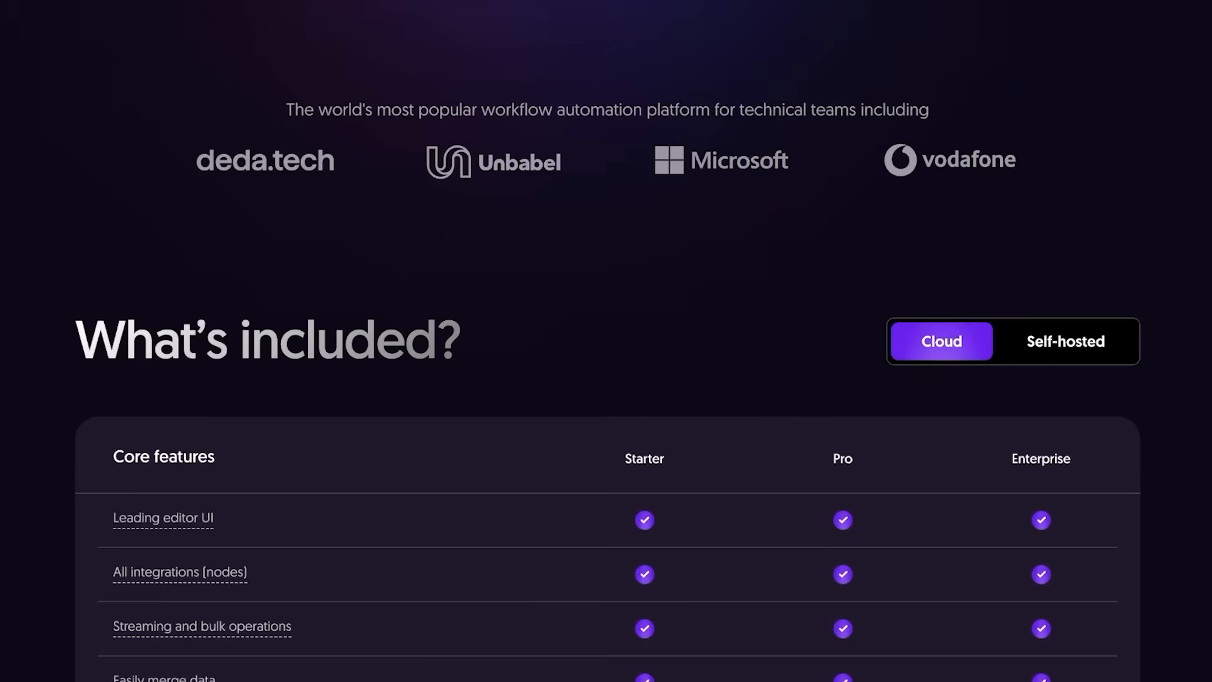
click(1066, 341)
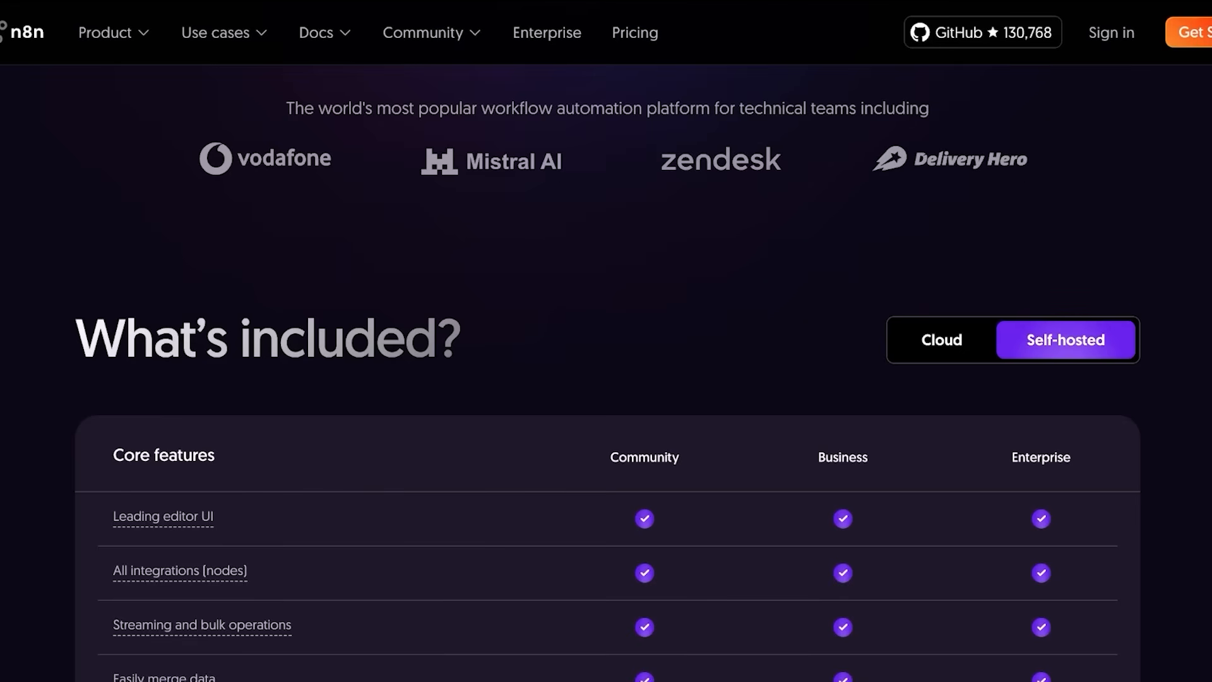
scroll(606, 372, down, 15)
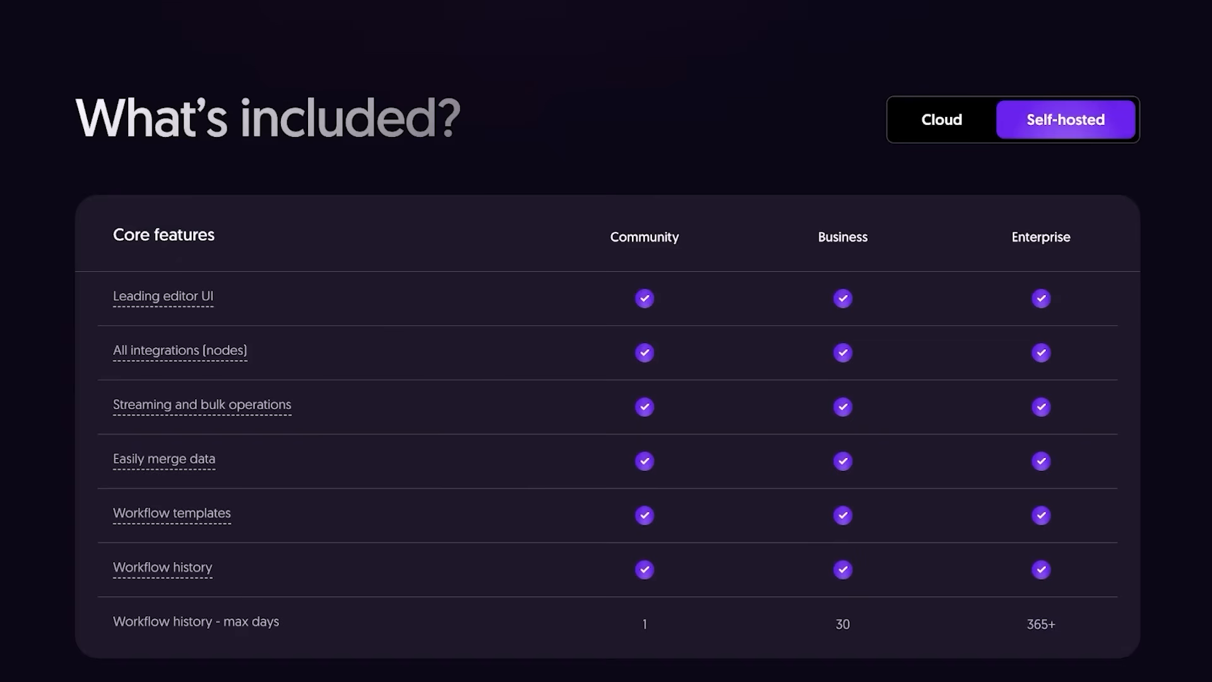
scroll(606, 341, down, 17)
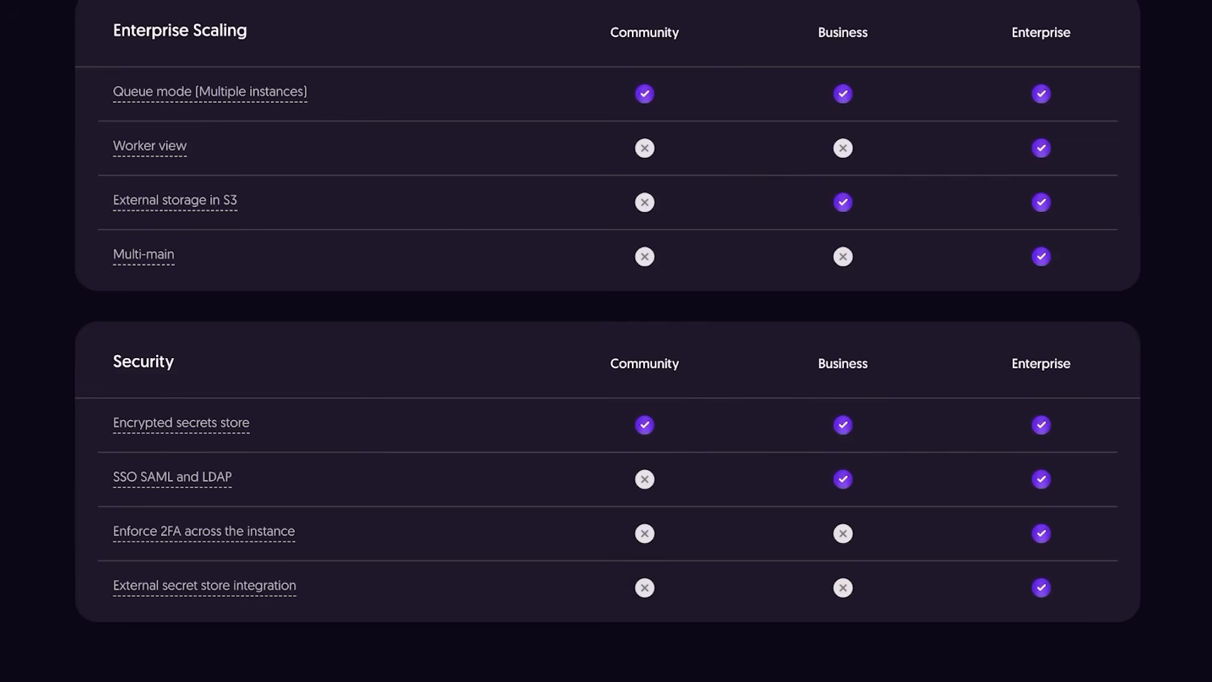
scroll(607, 341, up, 20)
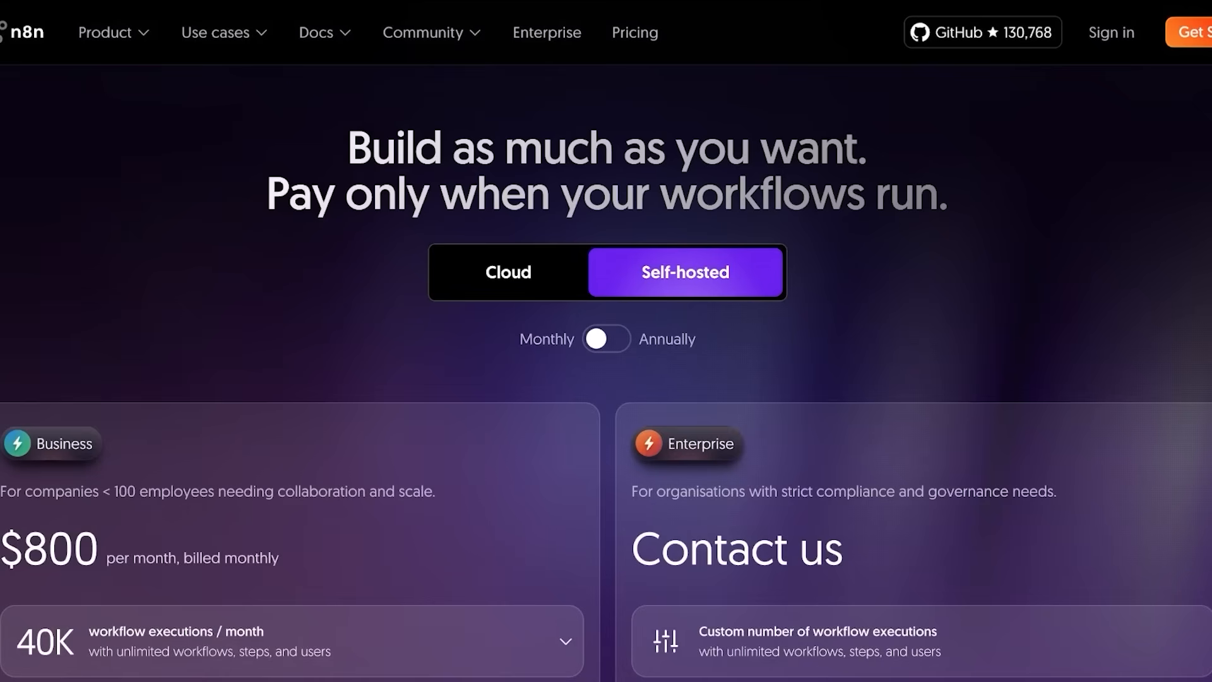
scroll(606, 341, down, 6)
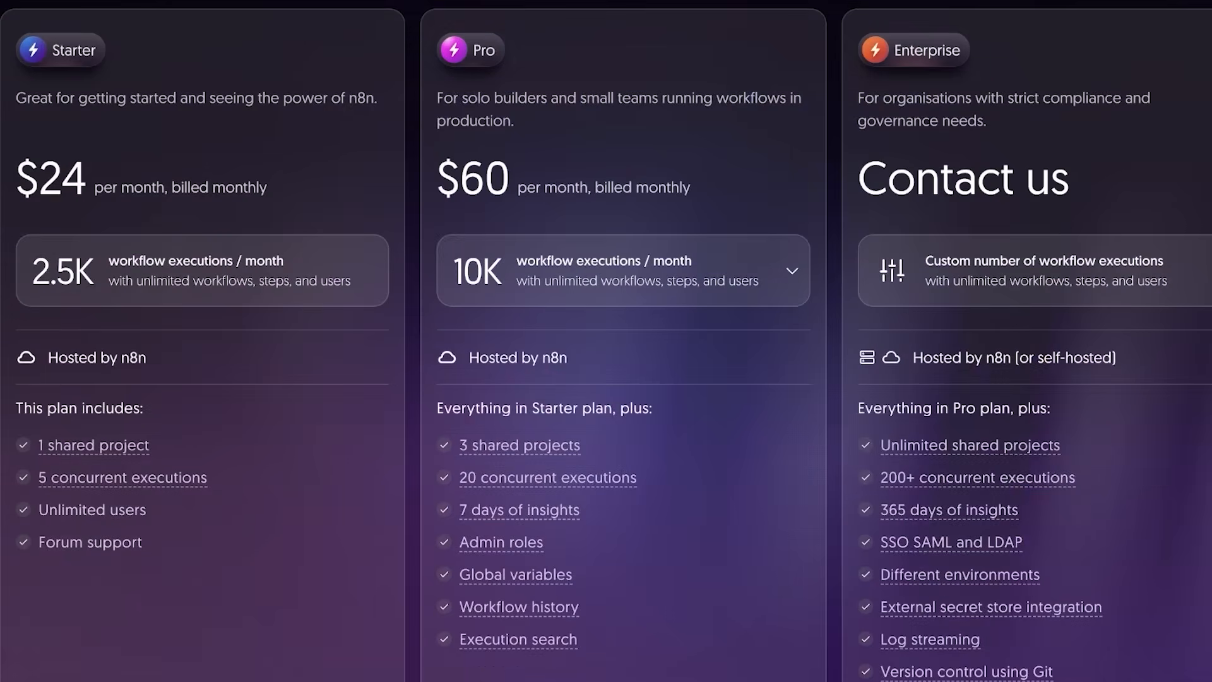
scroll(606, 341, up, 3)
click(622, 147)
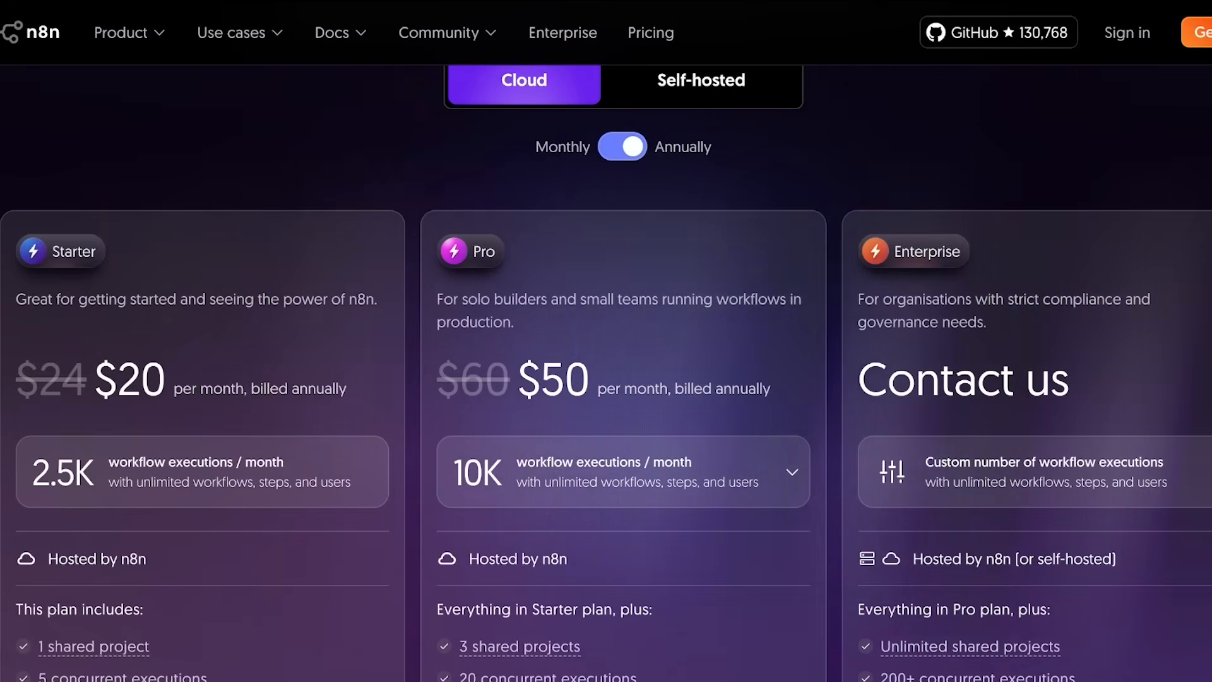
Scroll through the annual-billing Starter, Pro and Enterprise feature lists and back up.
scroll(606, 341, down, 4)
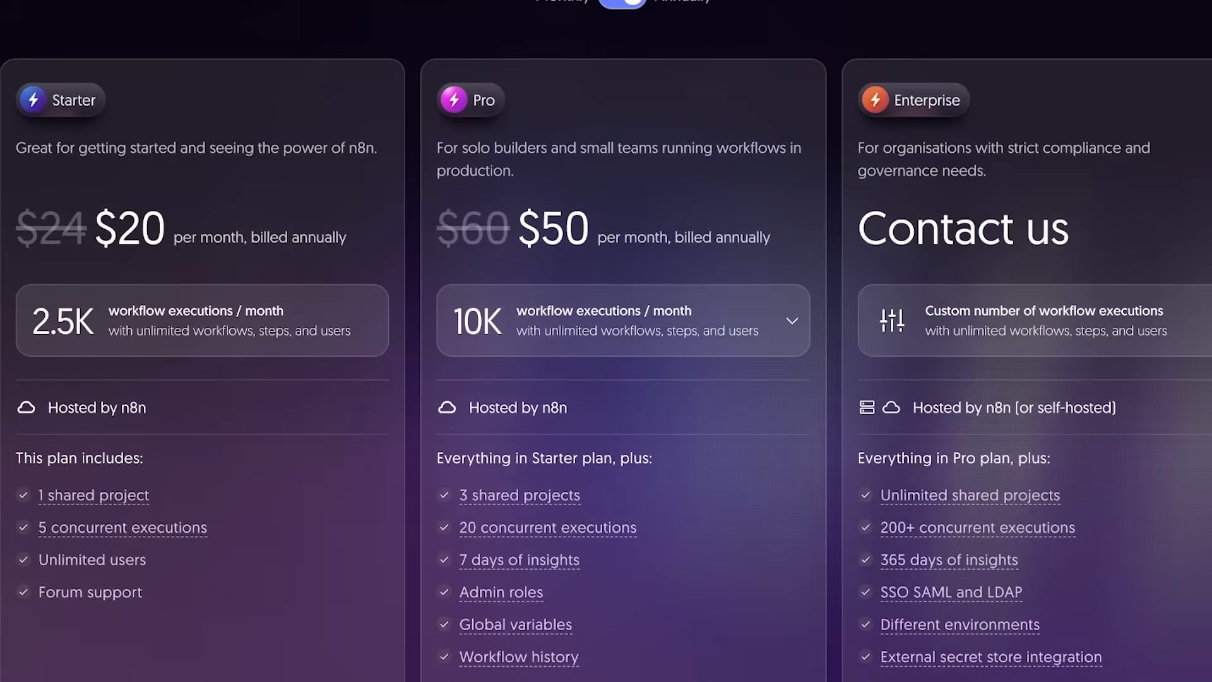
scroll(606, 341, up, 2)
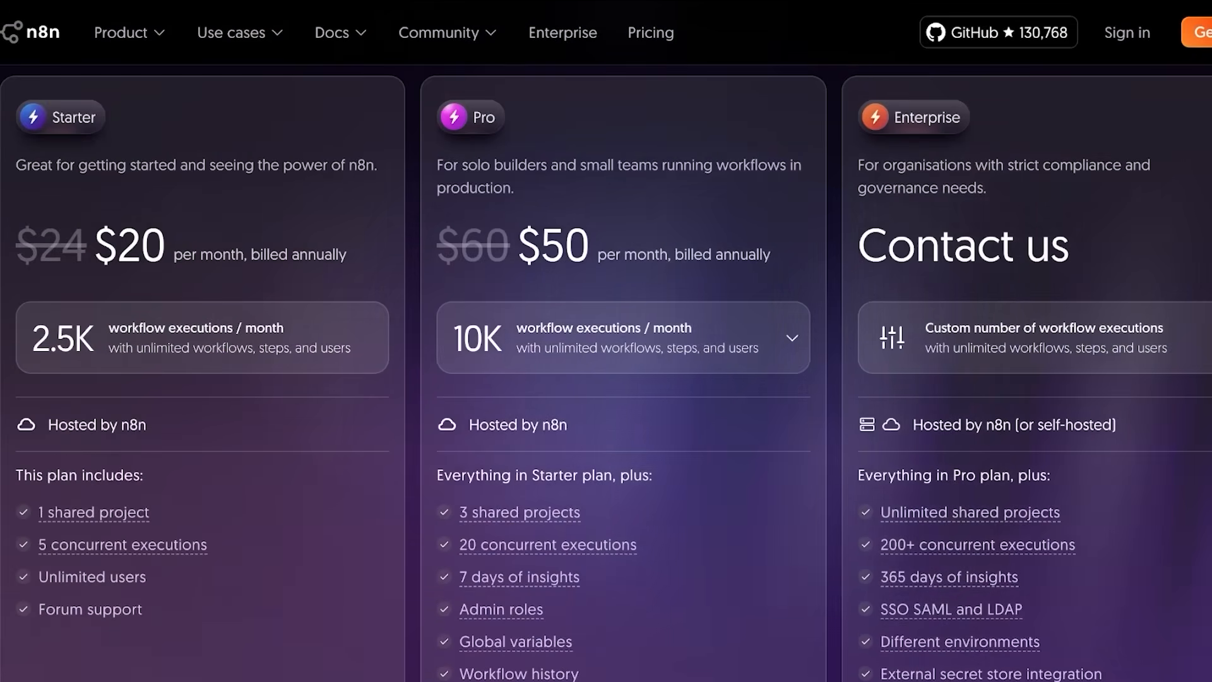
scroll(606, 341, down, 1)
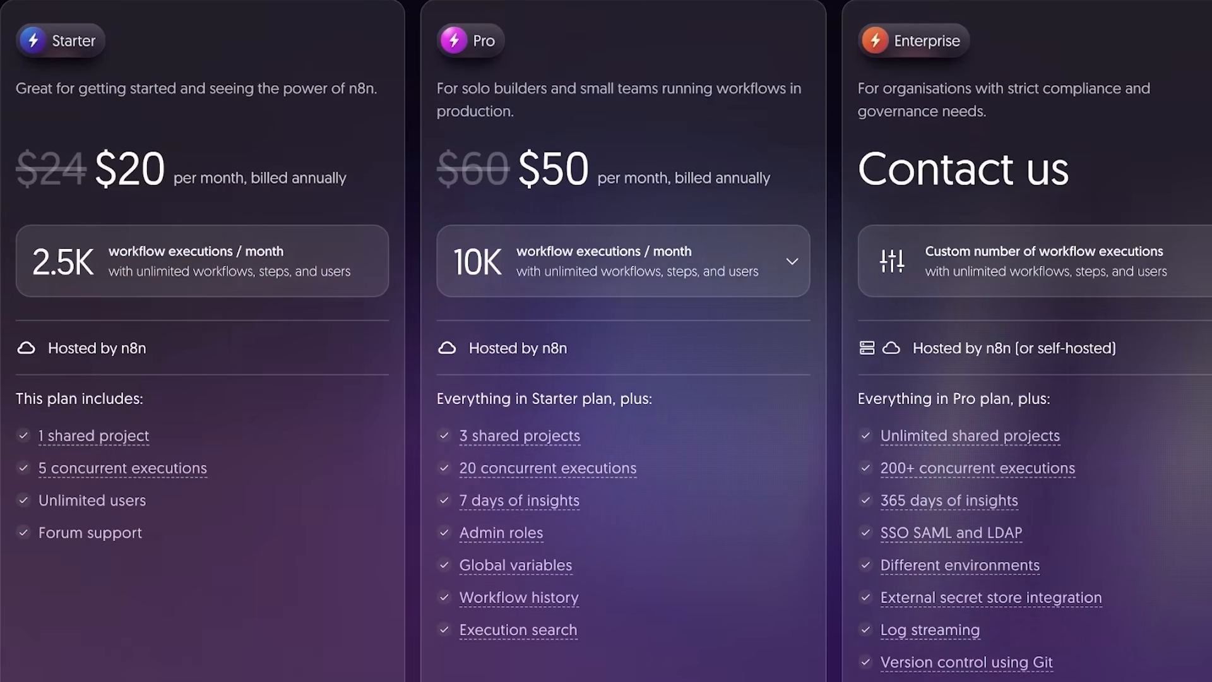
scroll(606, 341, down, 2)
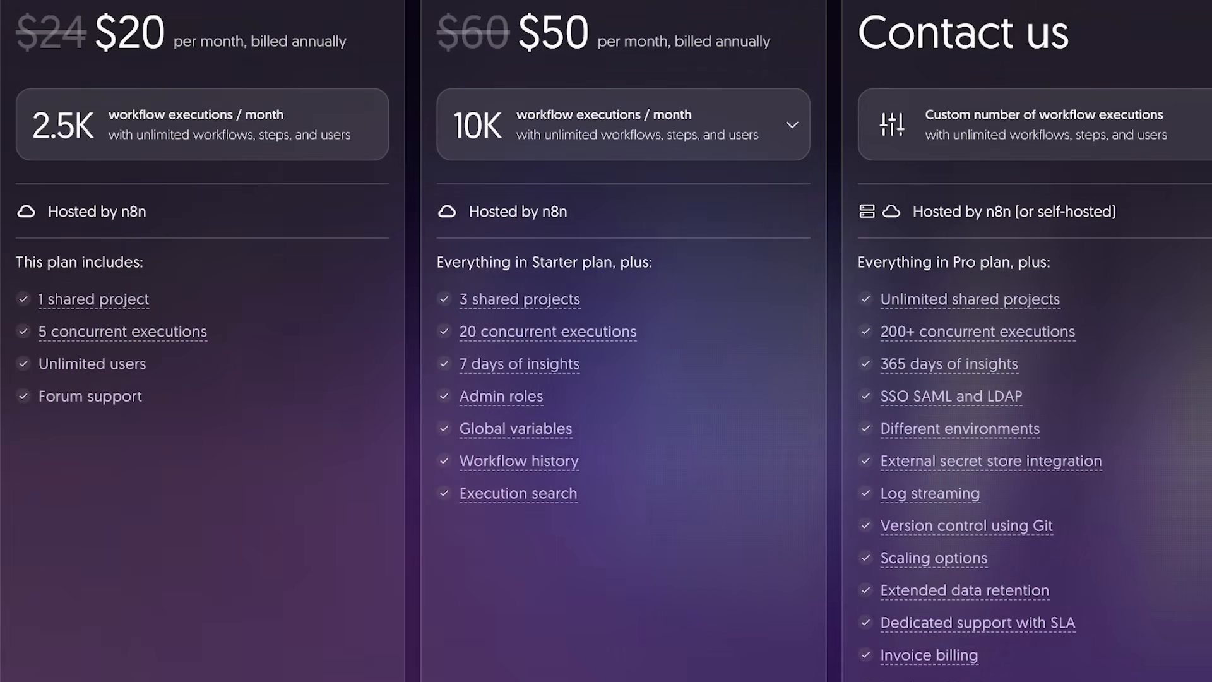
scroll(606, 341, down, 2)
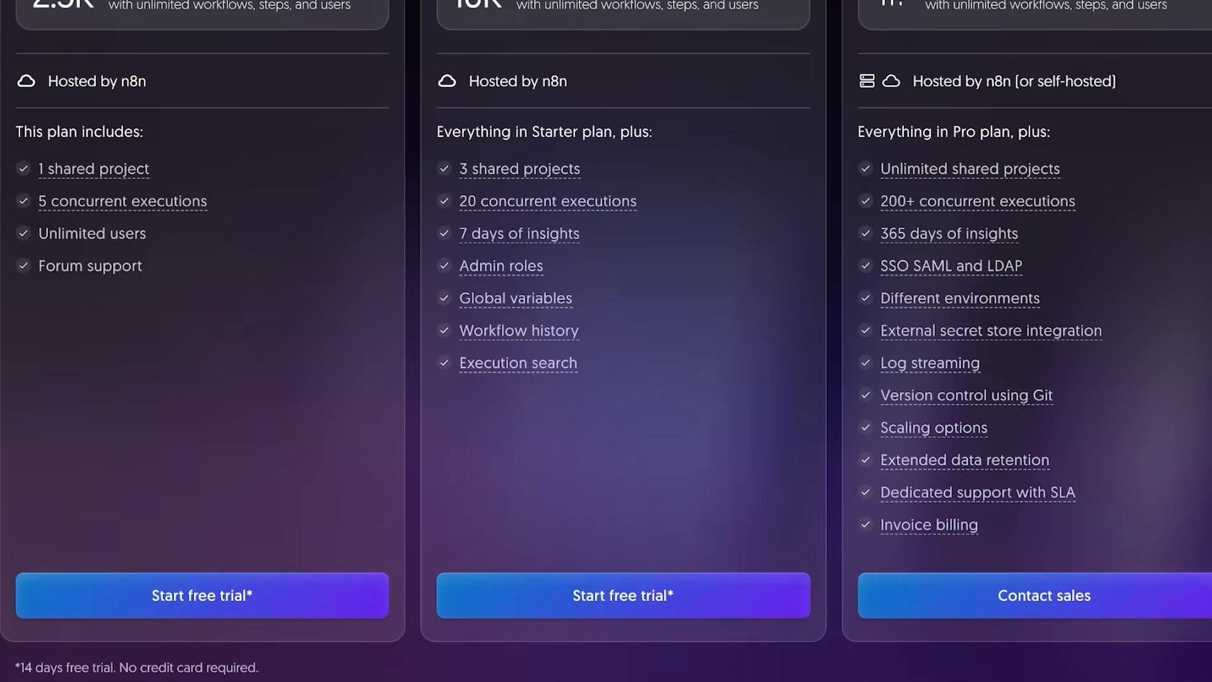
scroll(606, 341, up, 8)
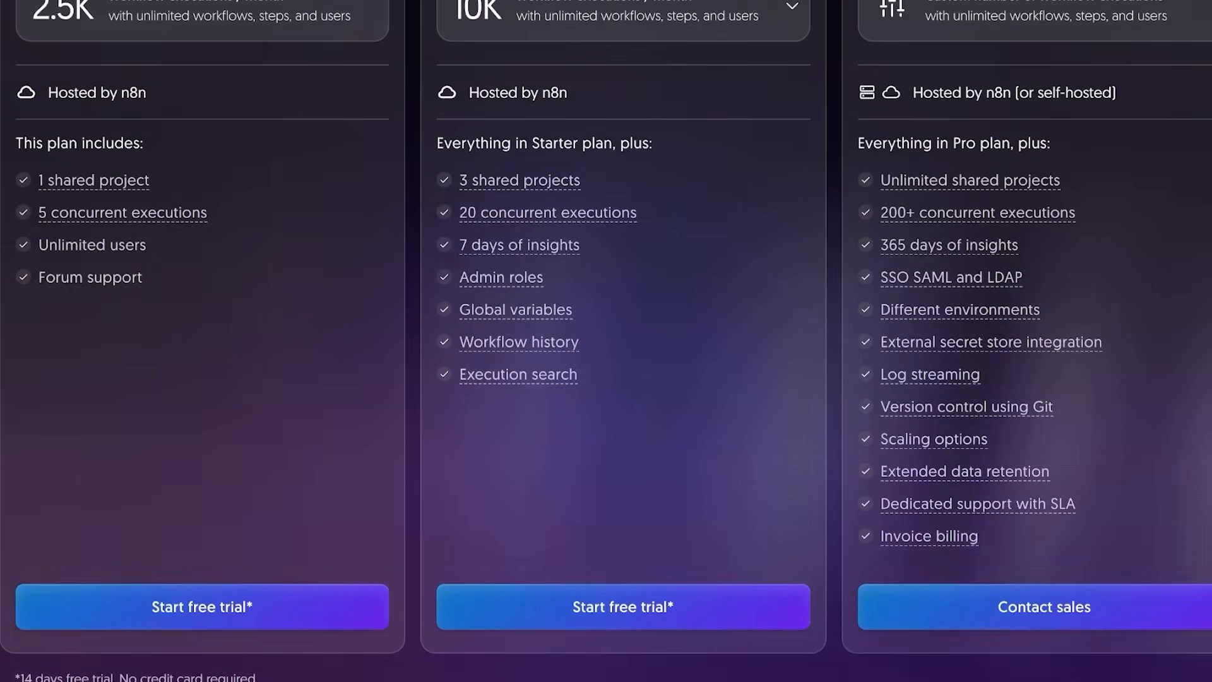
scroll(607, 341, down, 3)
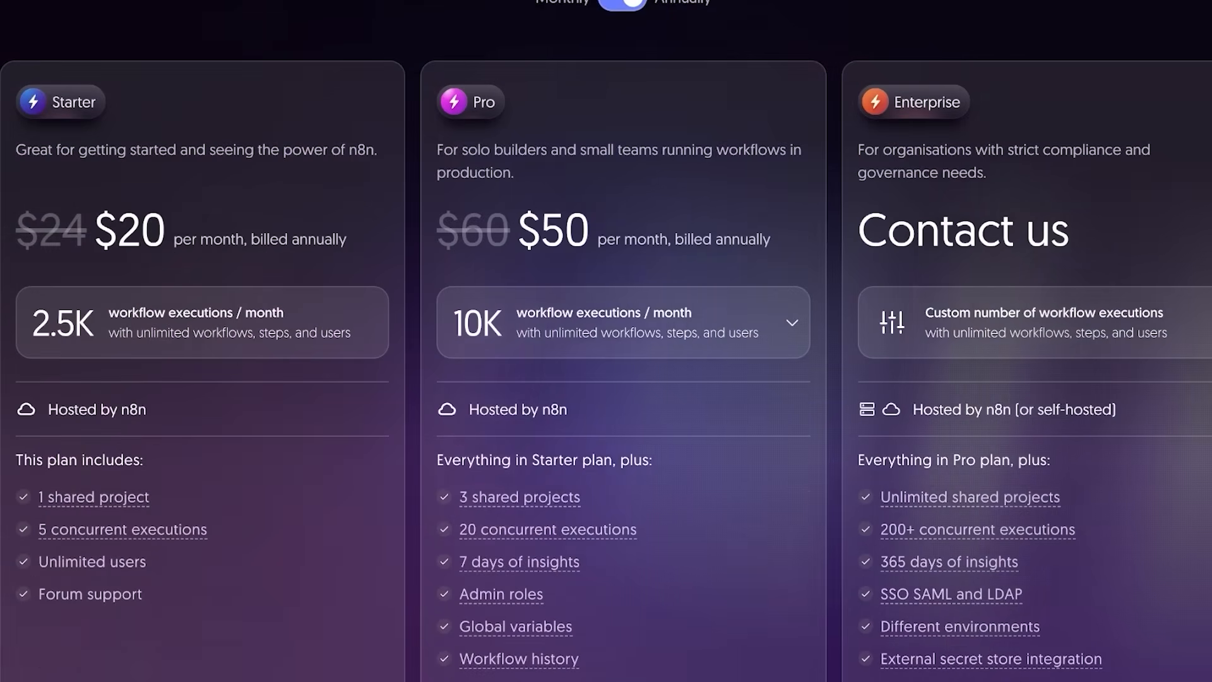
scroll(606, 341, up, 1)
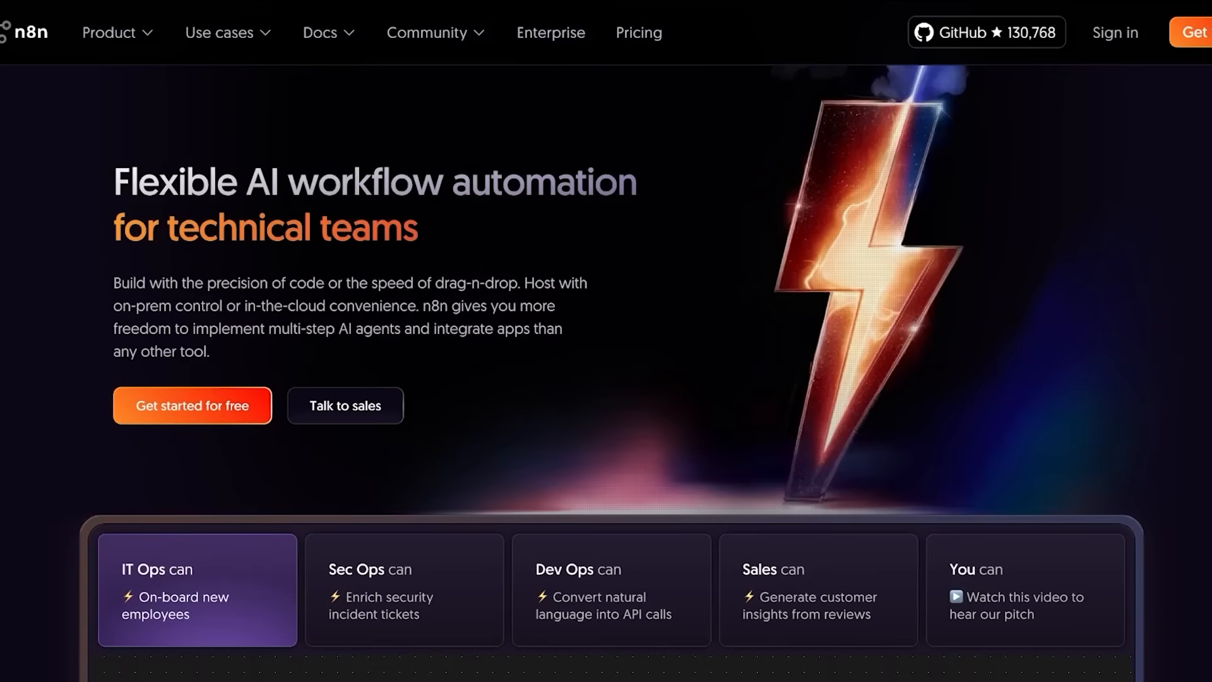
mouse_move(117, 33)
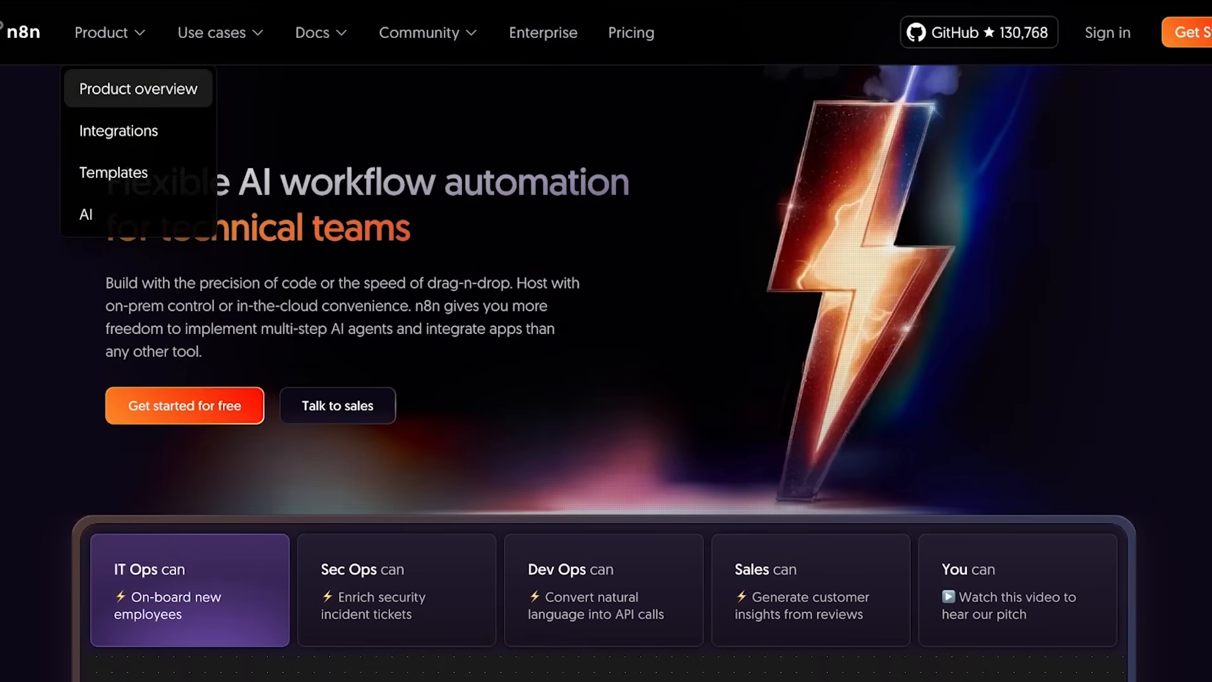
Scroll down the homepage through the Visual building, Debugging and Deployment sections.
scroll(606, 372, down, 10)
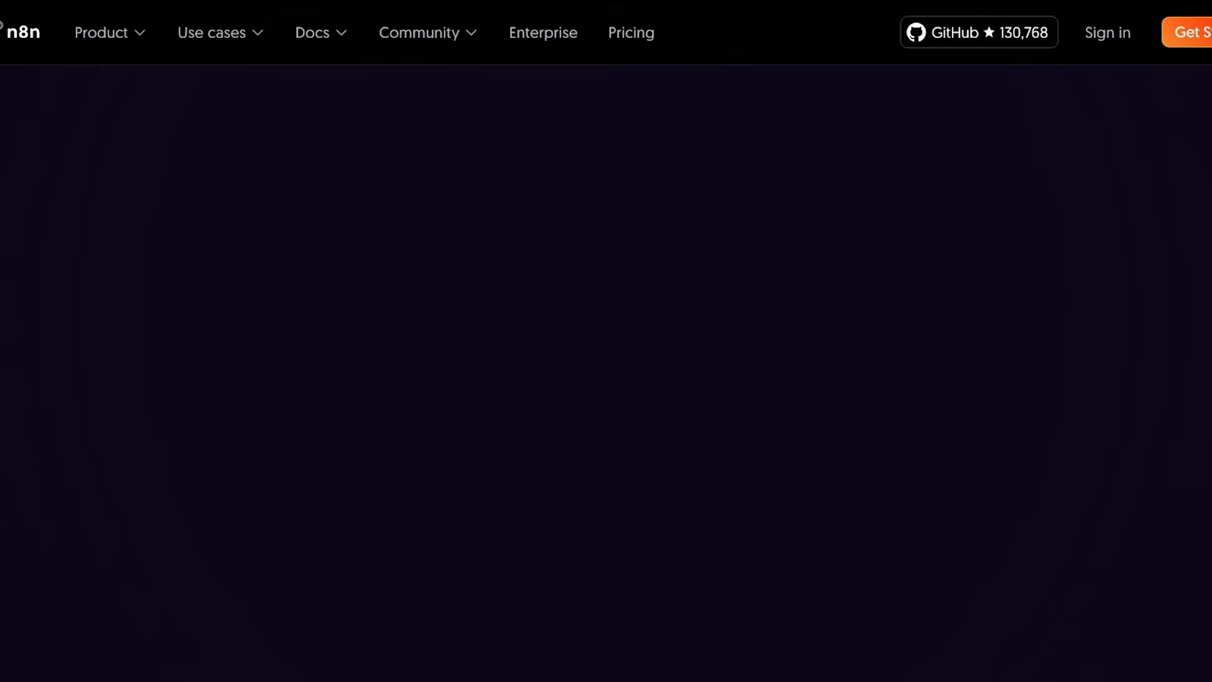
scroll(606, 341, down, 5)
scroll(606, 341, down, 8)
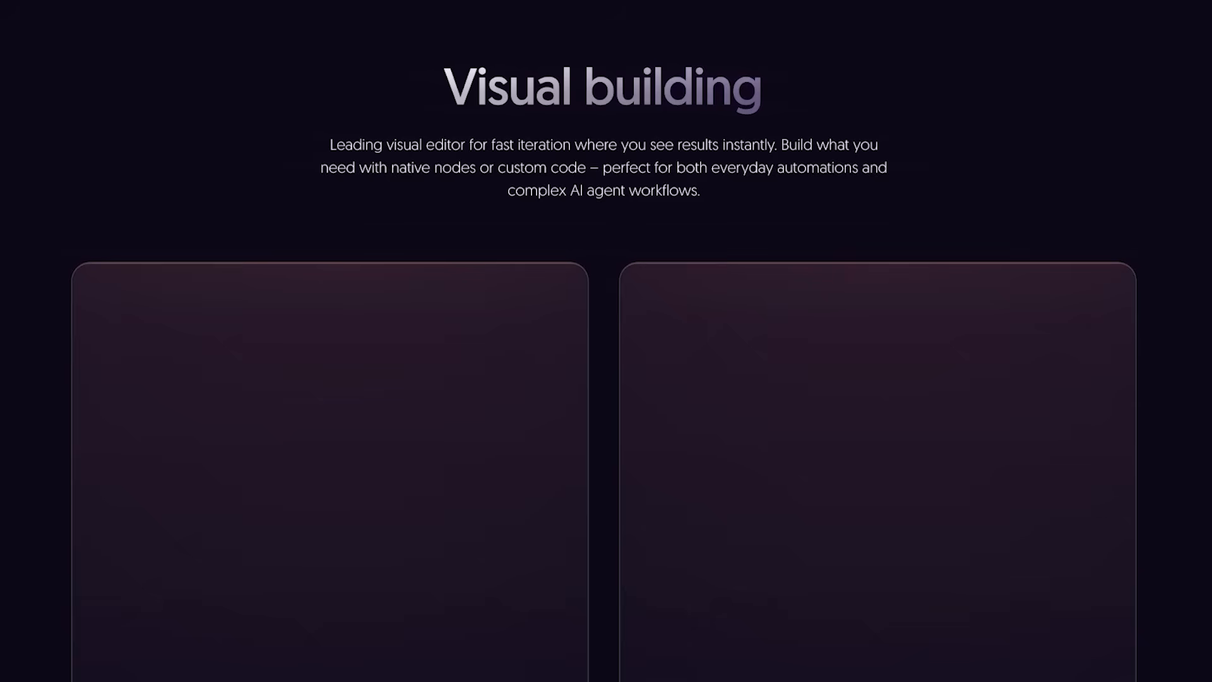
scroll(606, 341, up, 1)
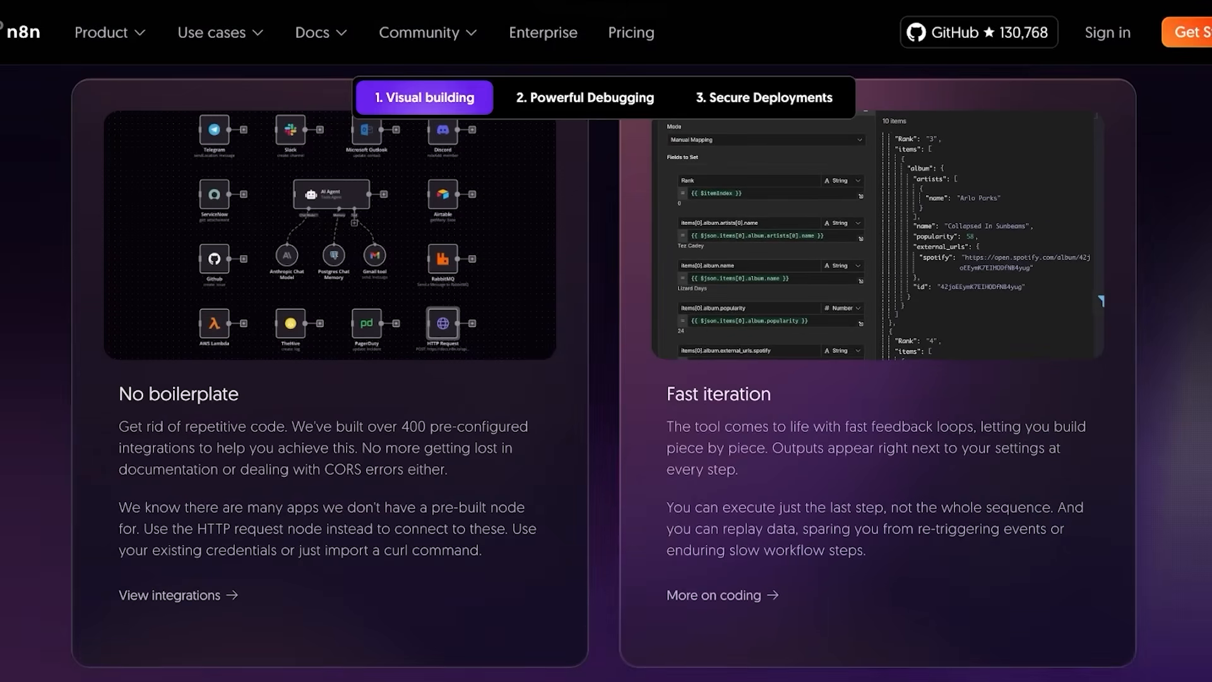
scroll(607, 341, down, 9)
scroll(606, 341, down, 6)
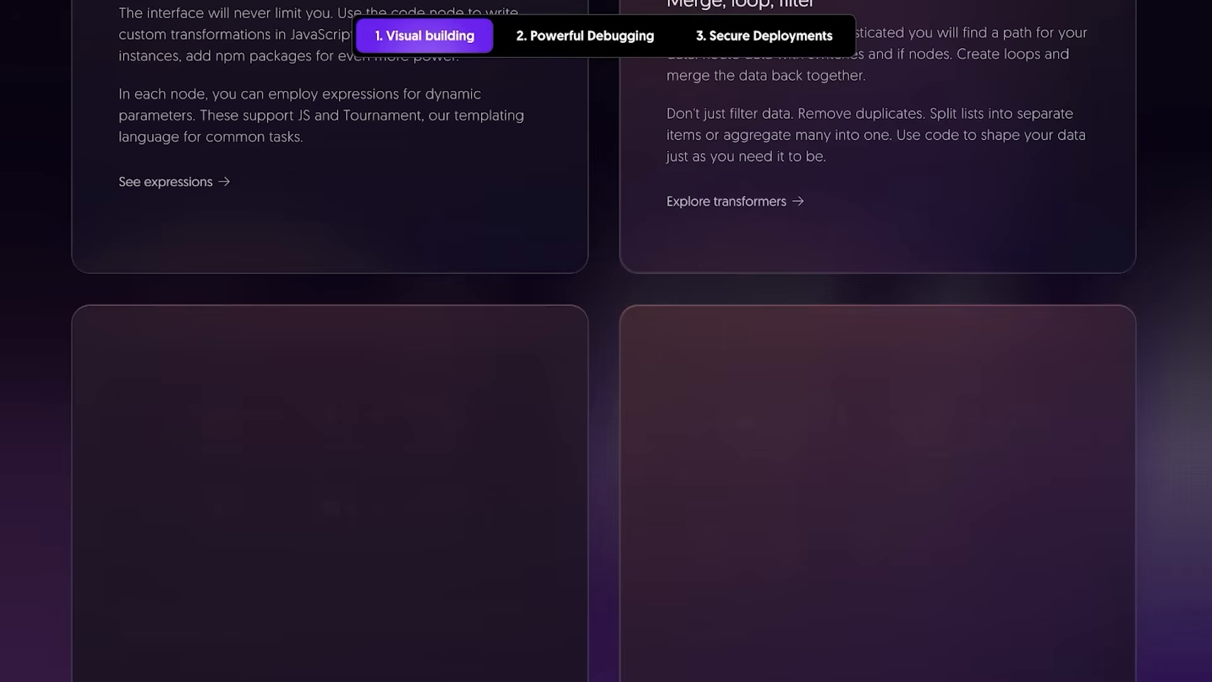
scroll(606, 341, down, 8)
scroll(606, 341, down, 3)
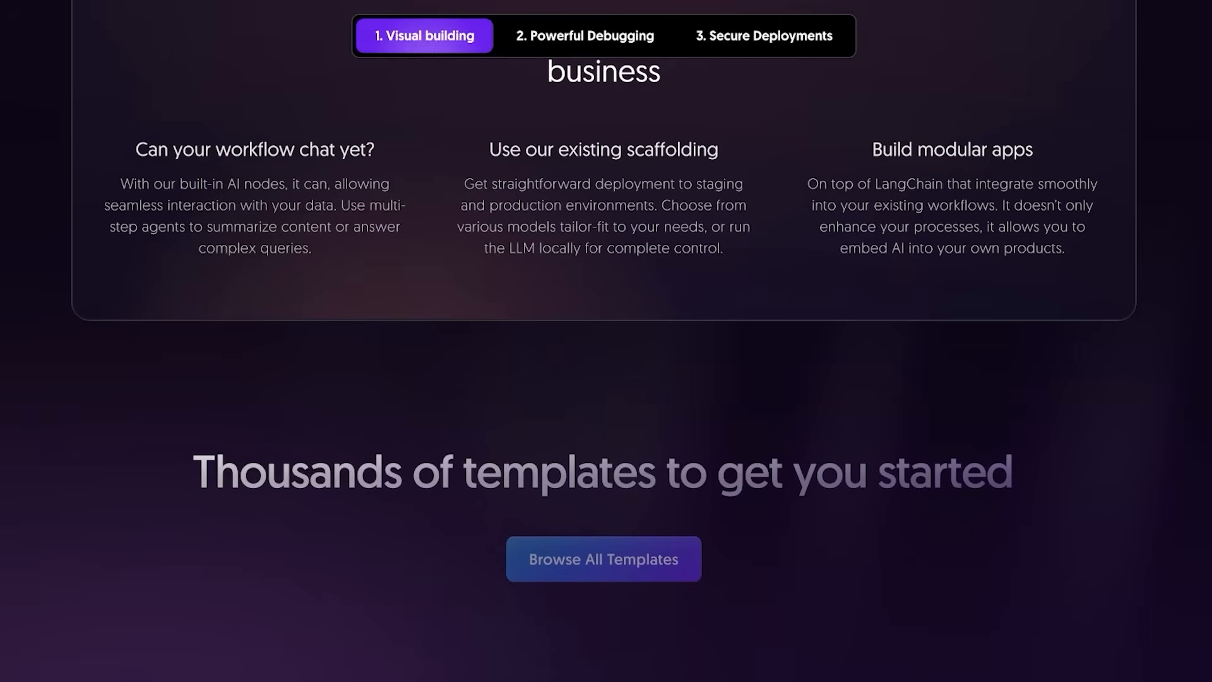
scroll(606, 341, up, 3)
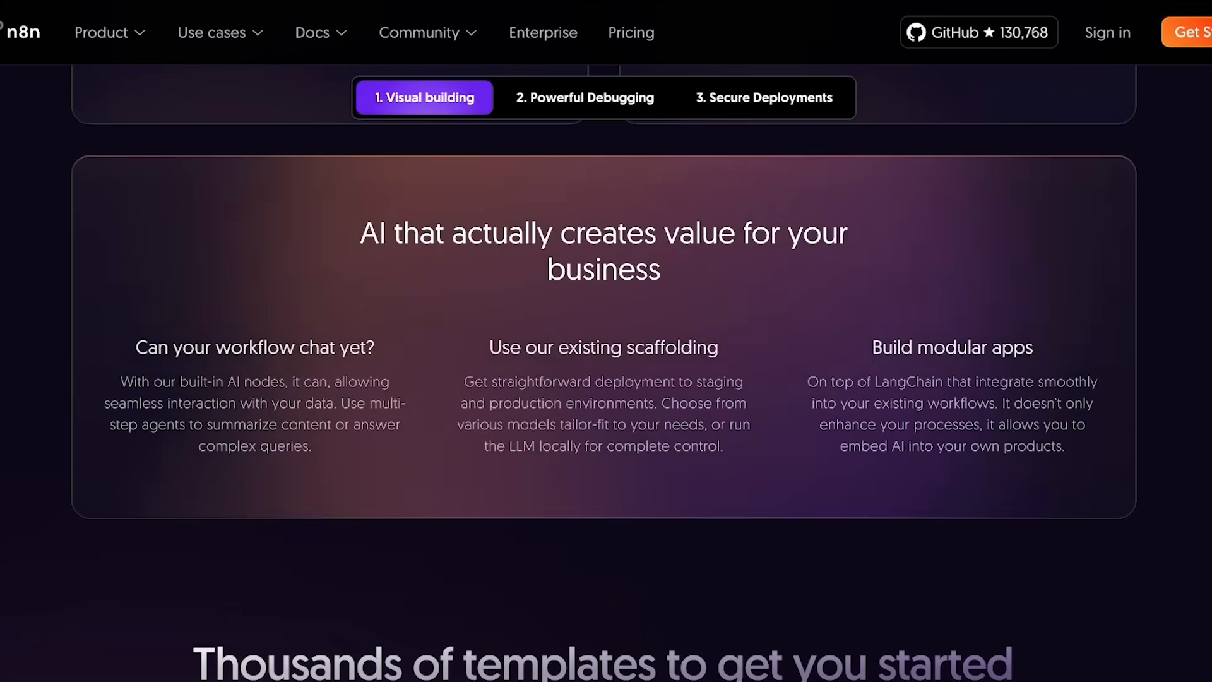
scroll(606, 341, down, 6)
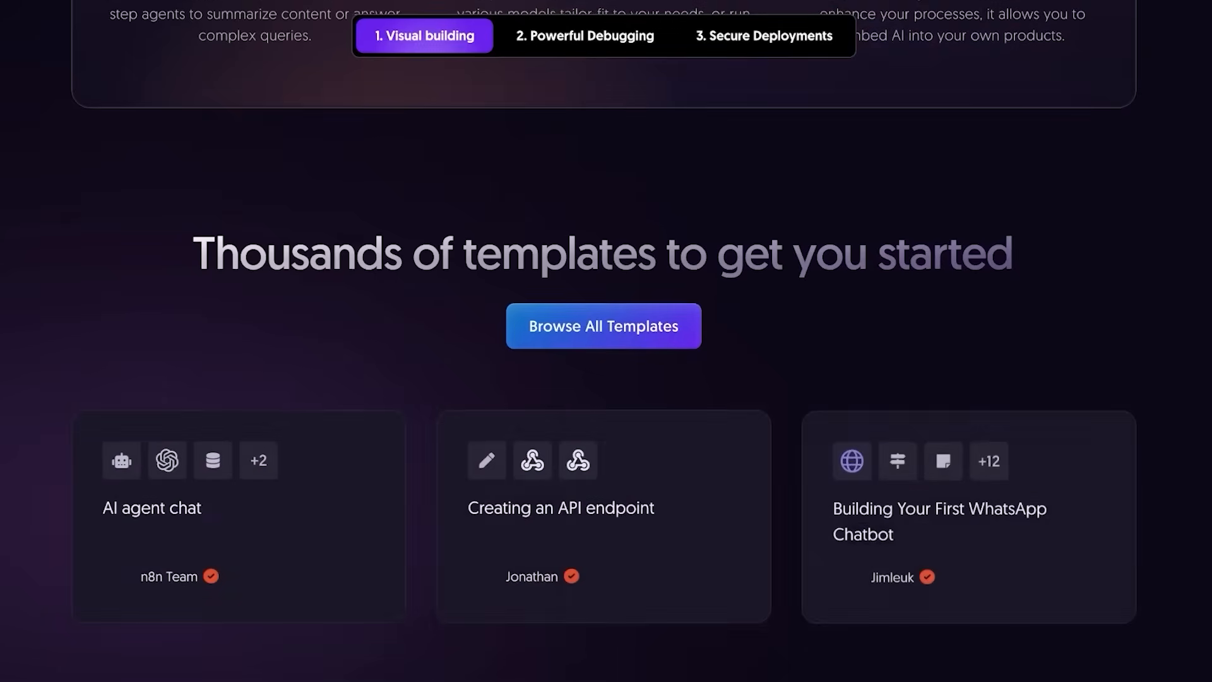
scroll(606, 341, down, 5)
scroll(606, 341, down, 9)
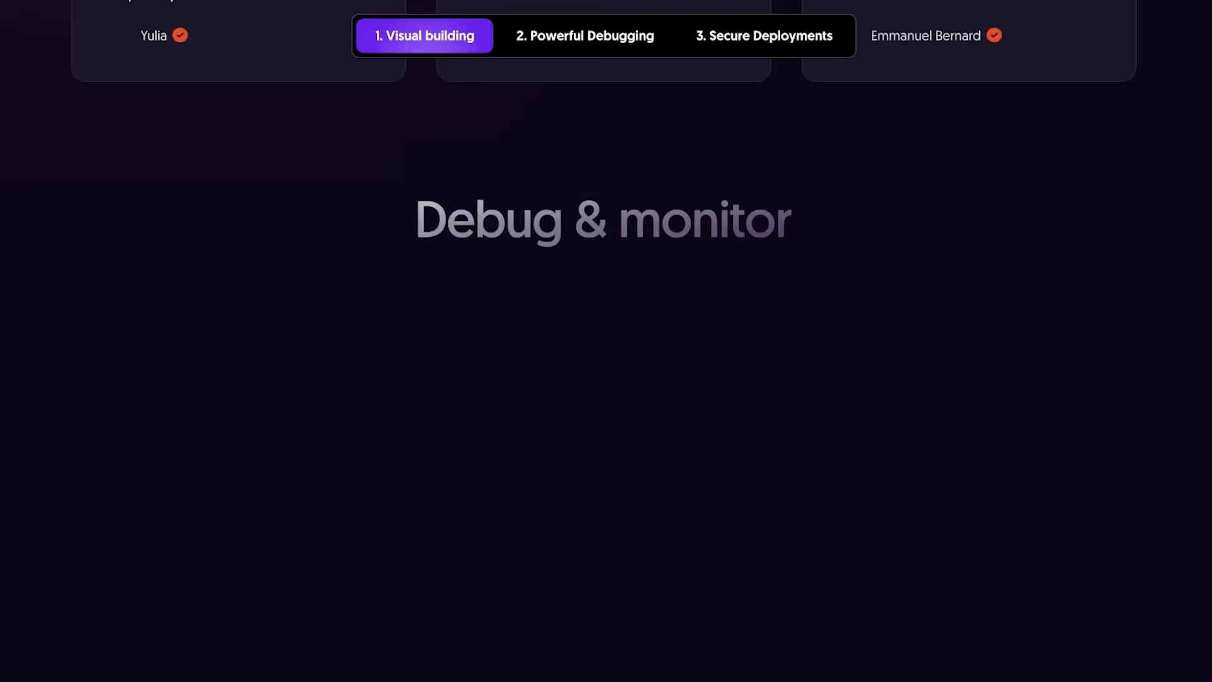
scroll(606, 341, up, 1)
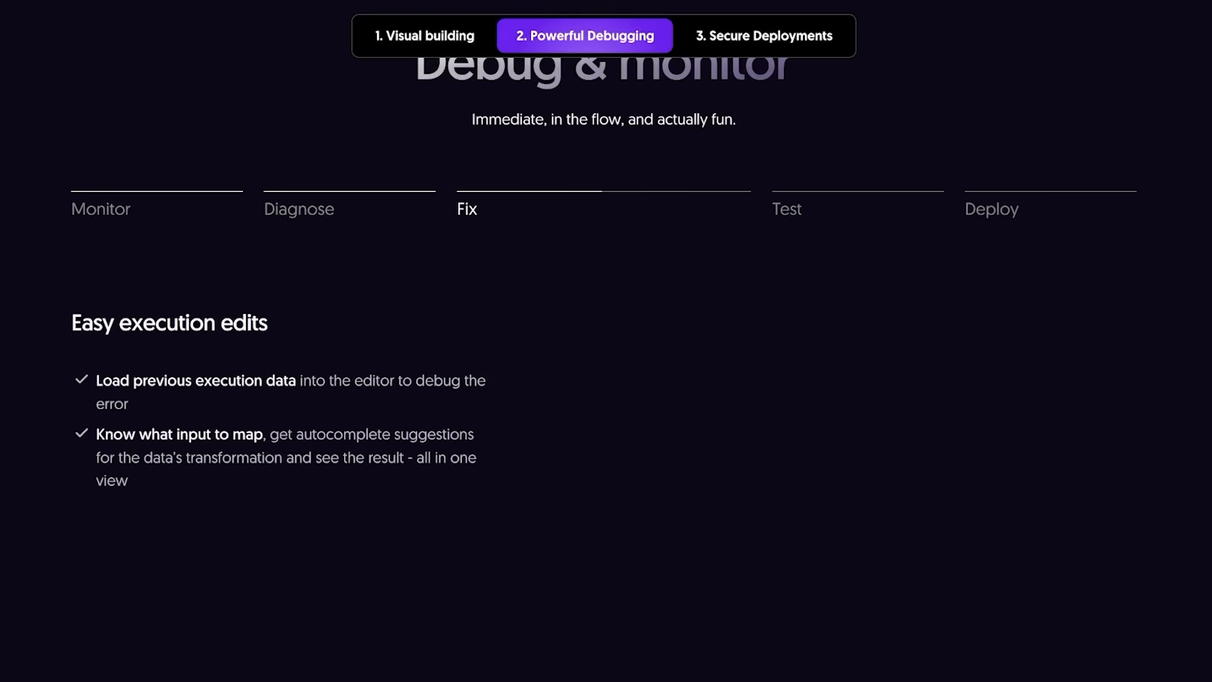
scroll(606, 341, down, 10)
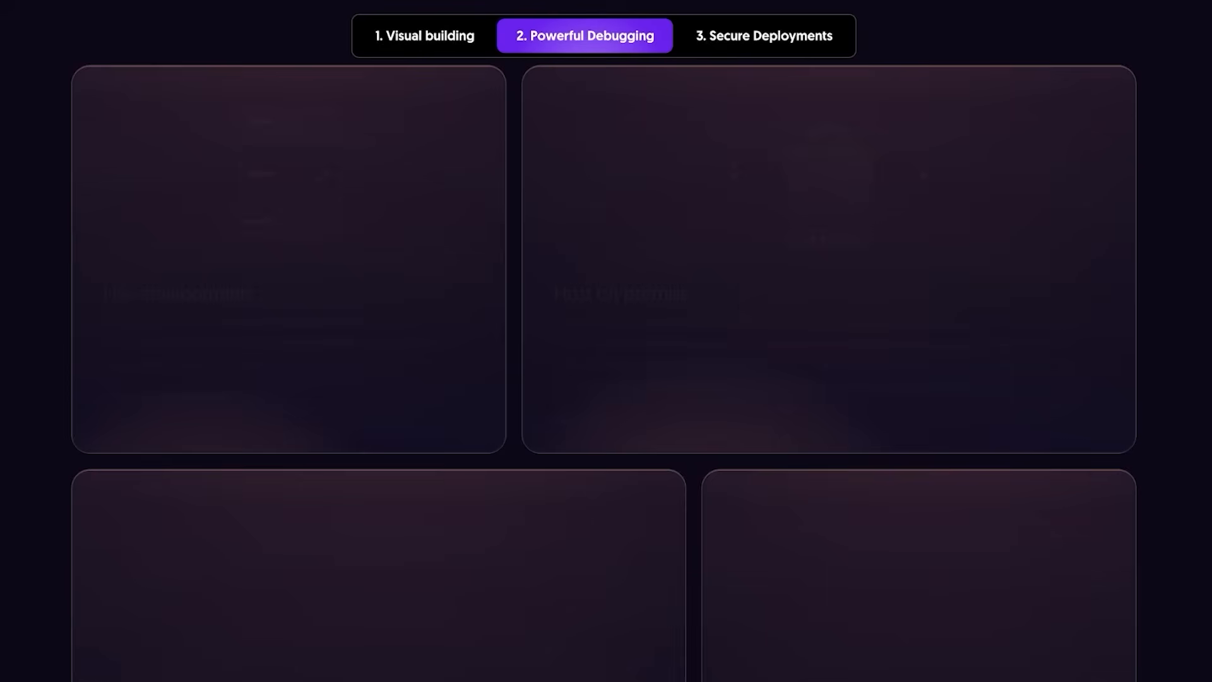
scroll(606, 341, down, 10)
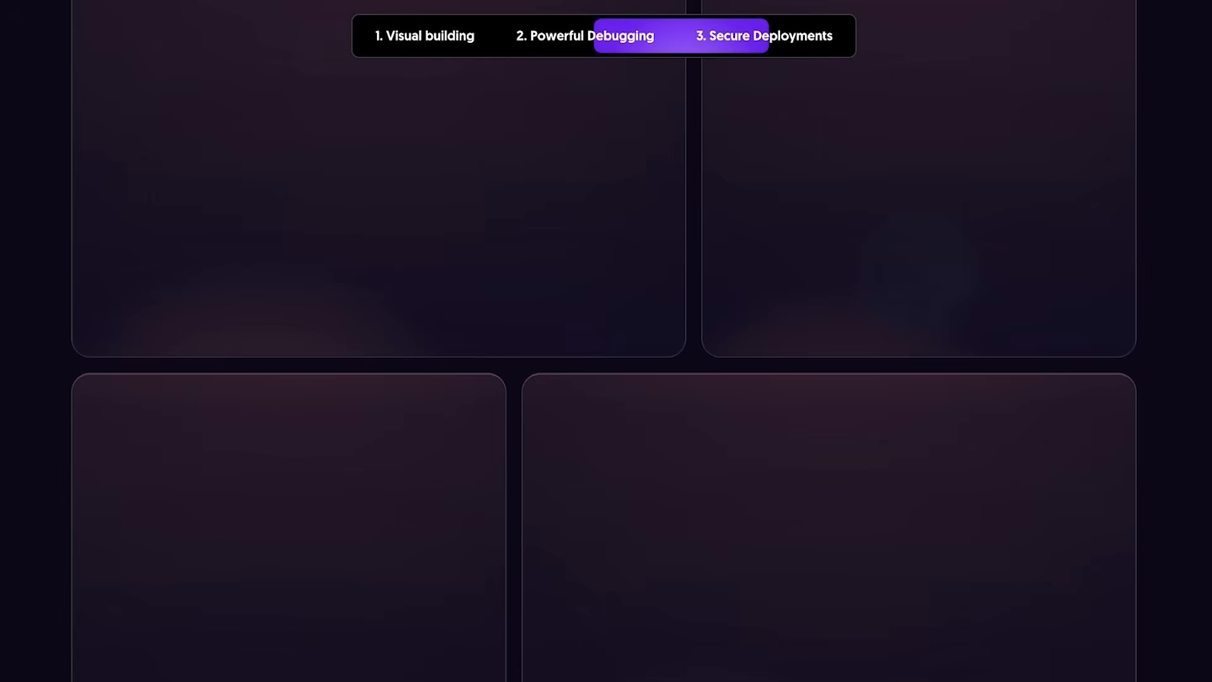
Scroll back up to the 'Think it. Build it. Extend it.' section.
scroll(606, 341, up, 2)
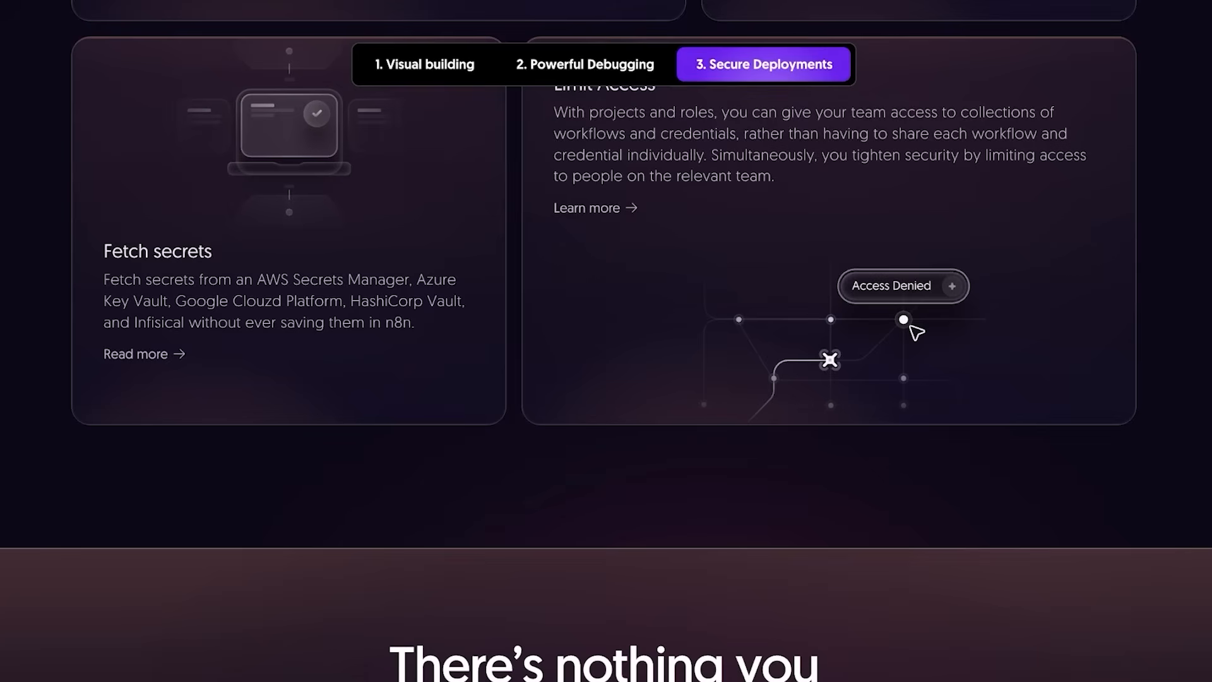
scroll(606, 341, up, 8)
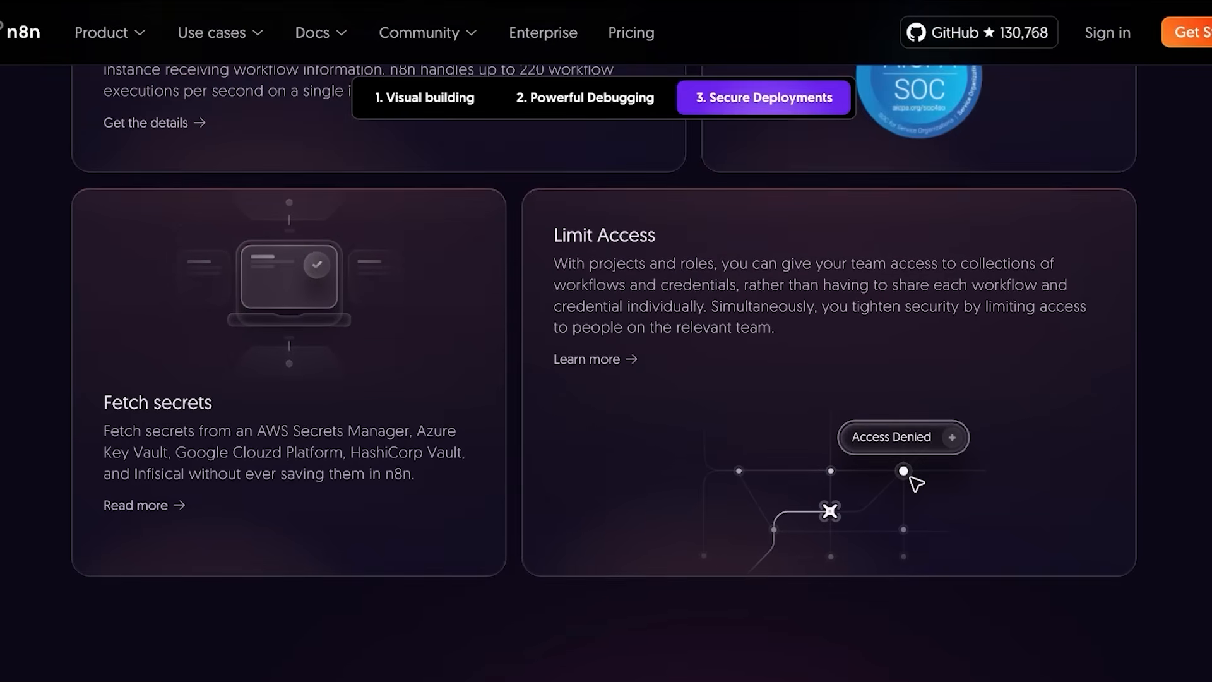
scroll(606, 341, down, 15)
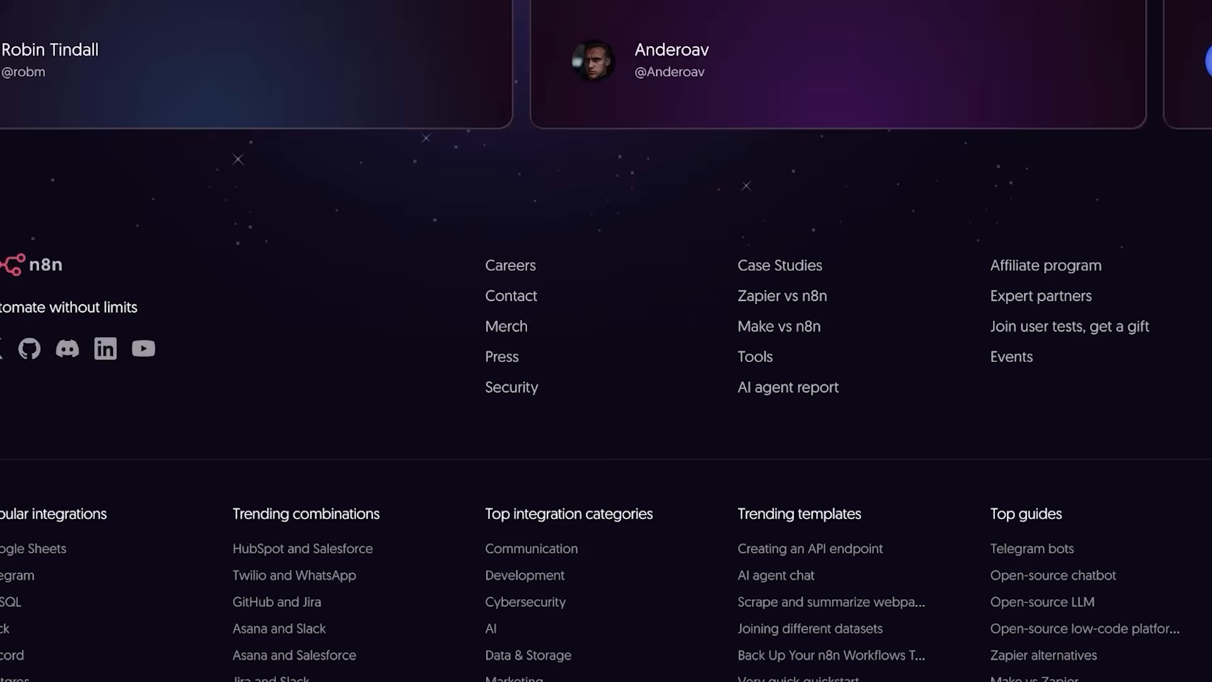
scroll(606, 341, up, 20)
scroll(607, 341, up, 6)
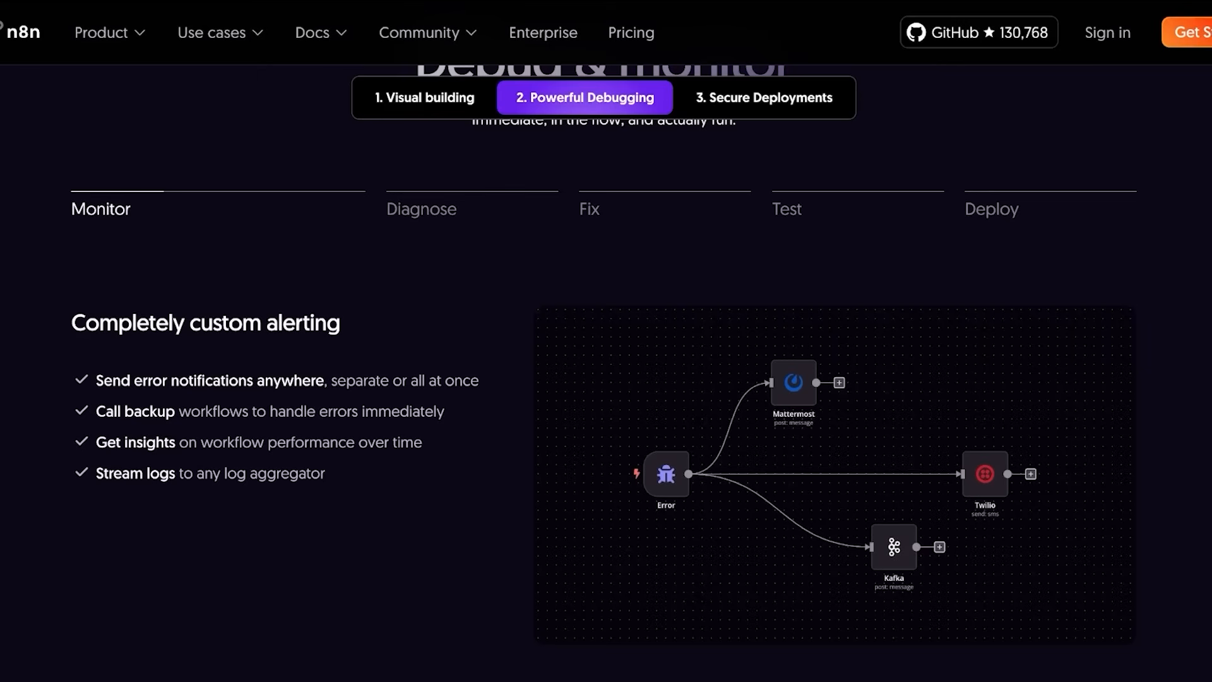
scroll(604, 348, up, 1)
scroll(605, 379, down, 10)
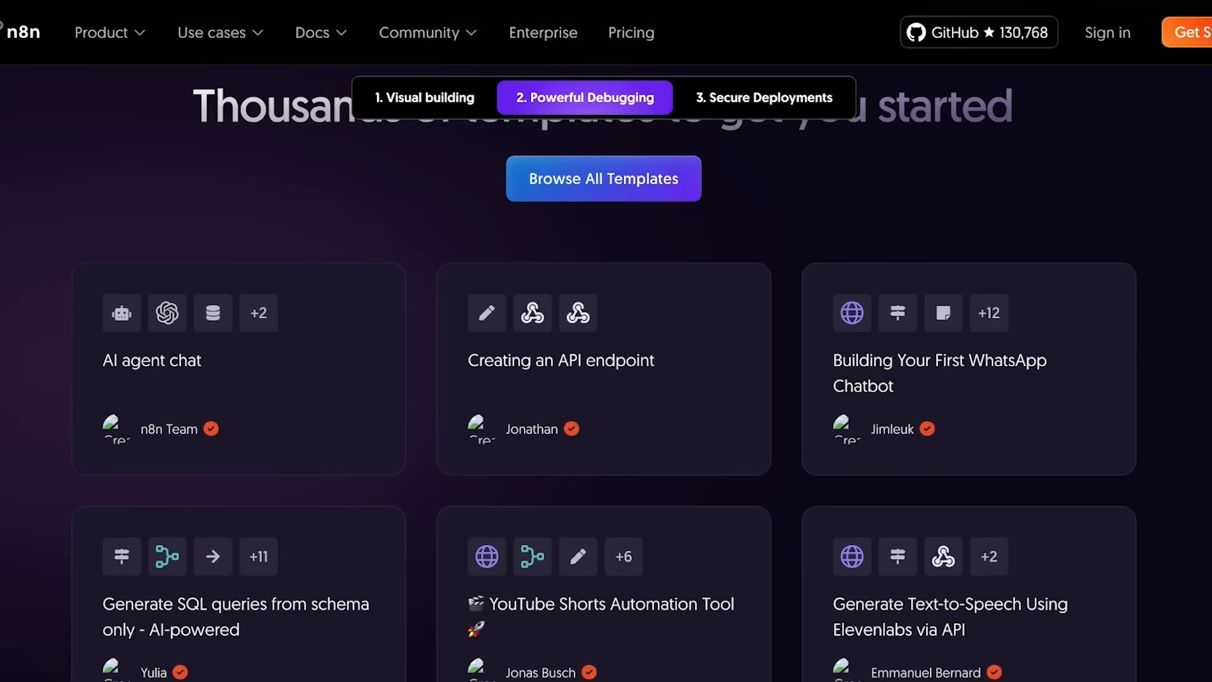
scroll(604, 379, up, 15)
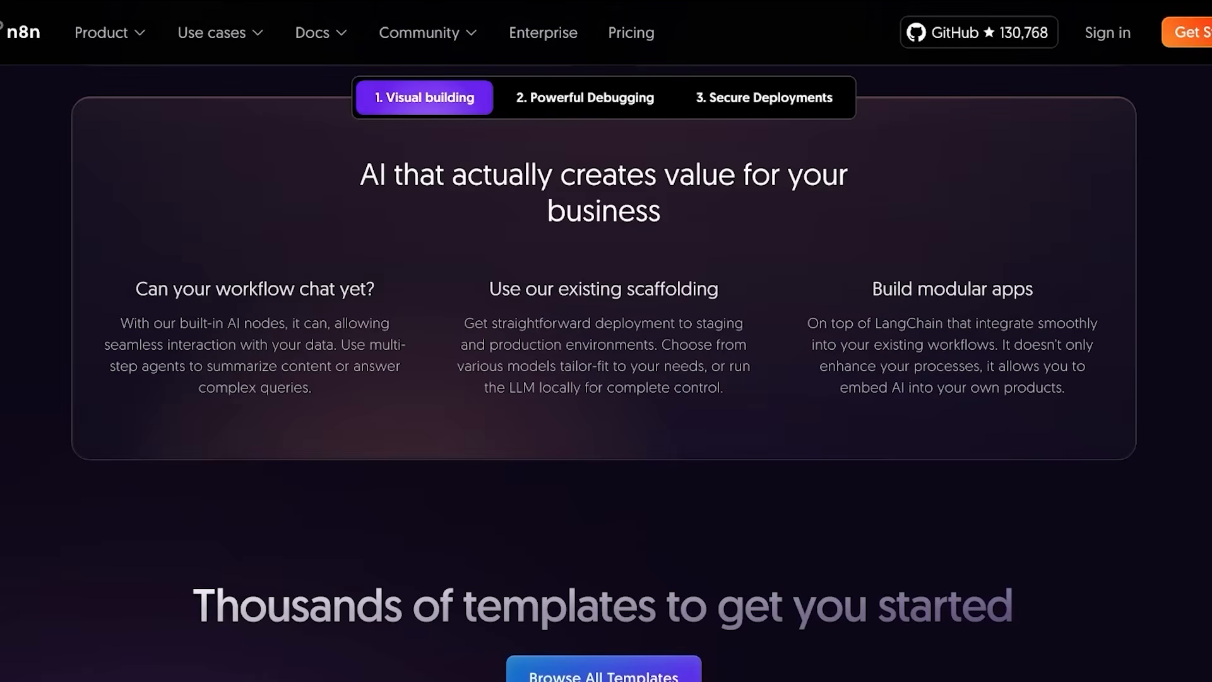
scroll(606, 372, up, 20)
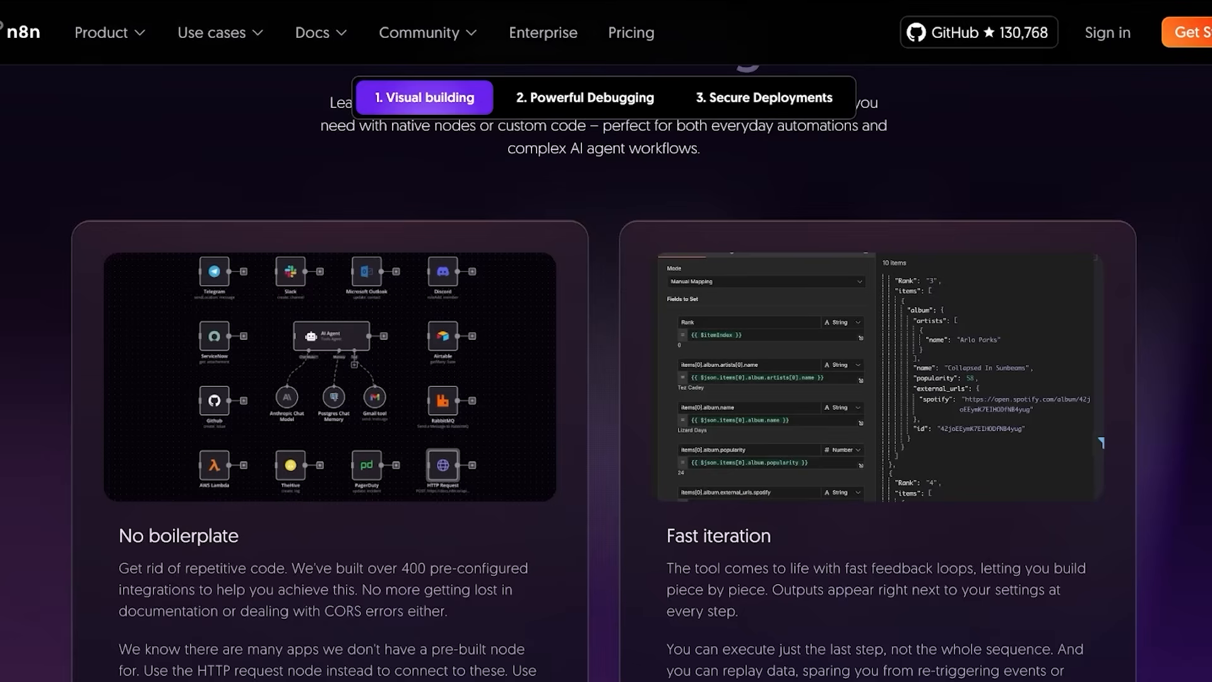
scroll(606, 372, up, 1)
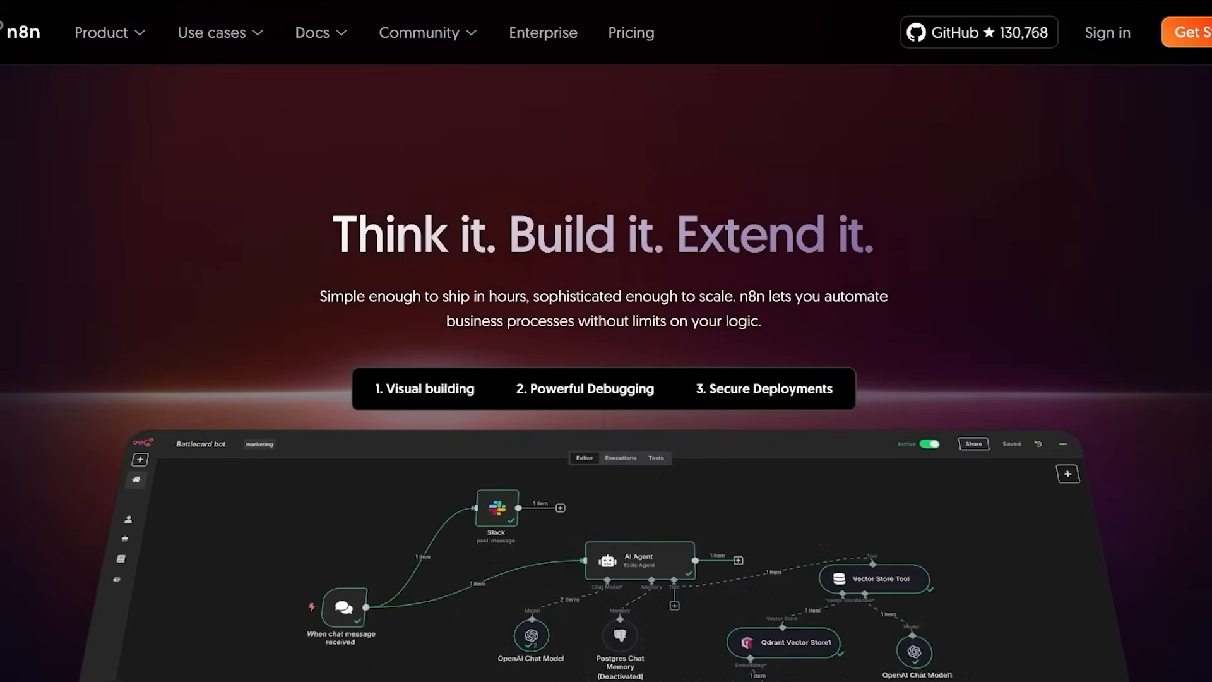